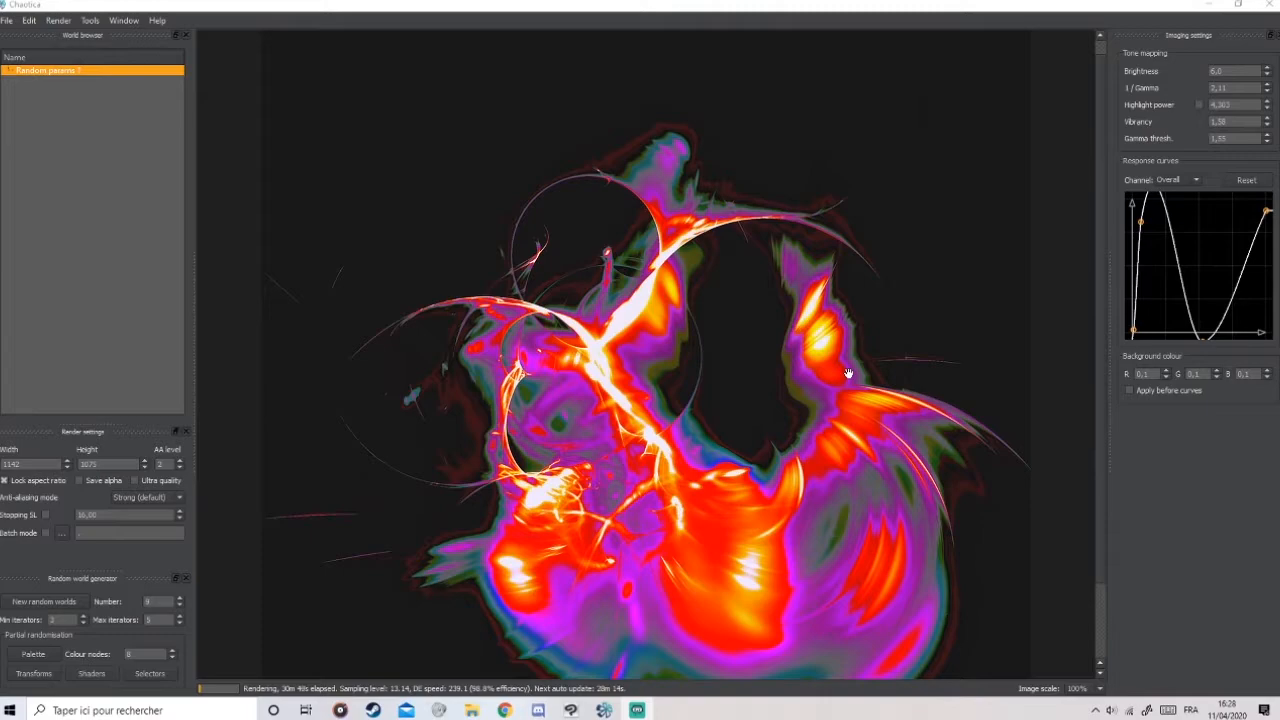
Generate a batch of nine random worlds, look over the previews and close the parameter browser.
click(44, 601)
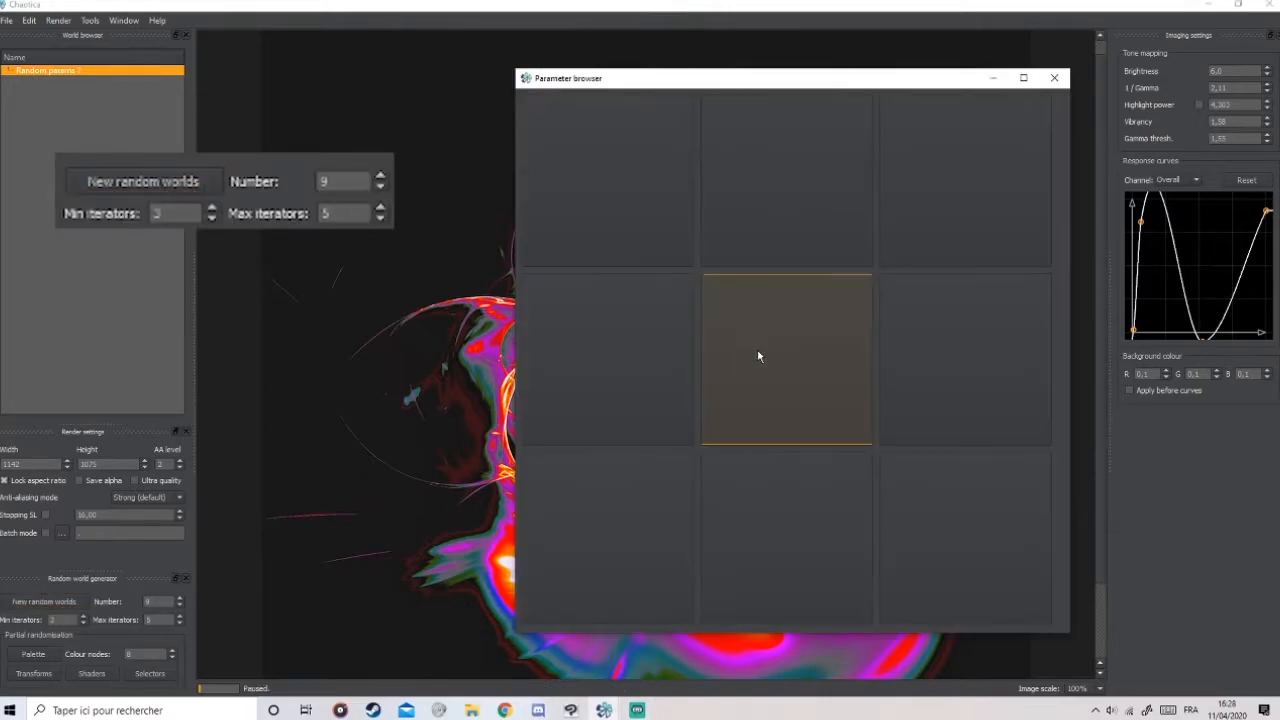
drag(811, 86, 806, 84)
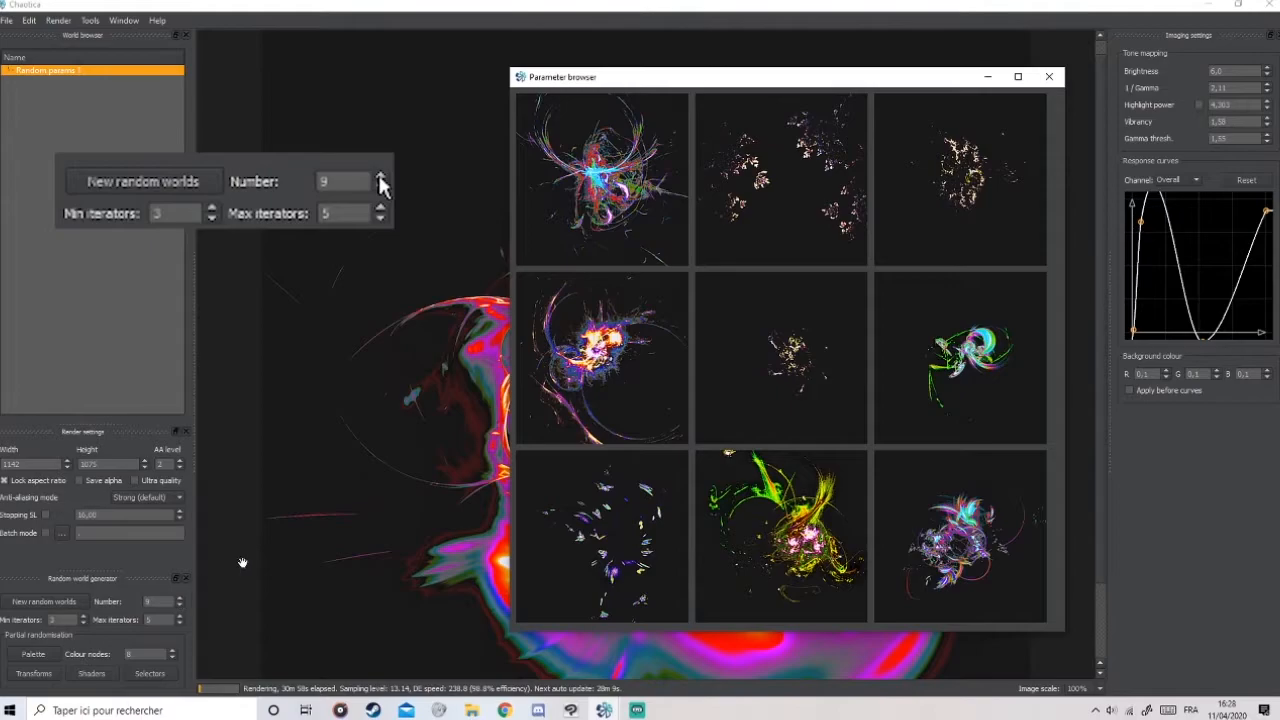
click(1049, 76)
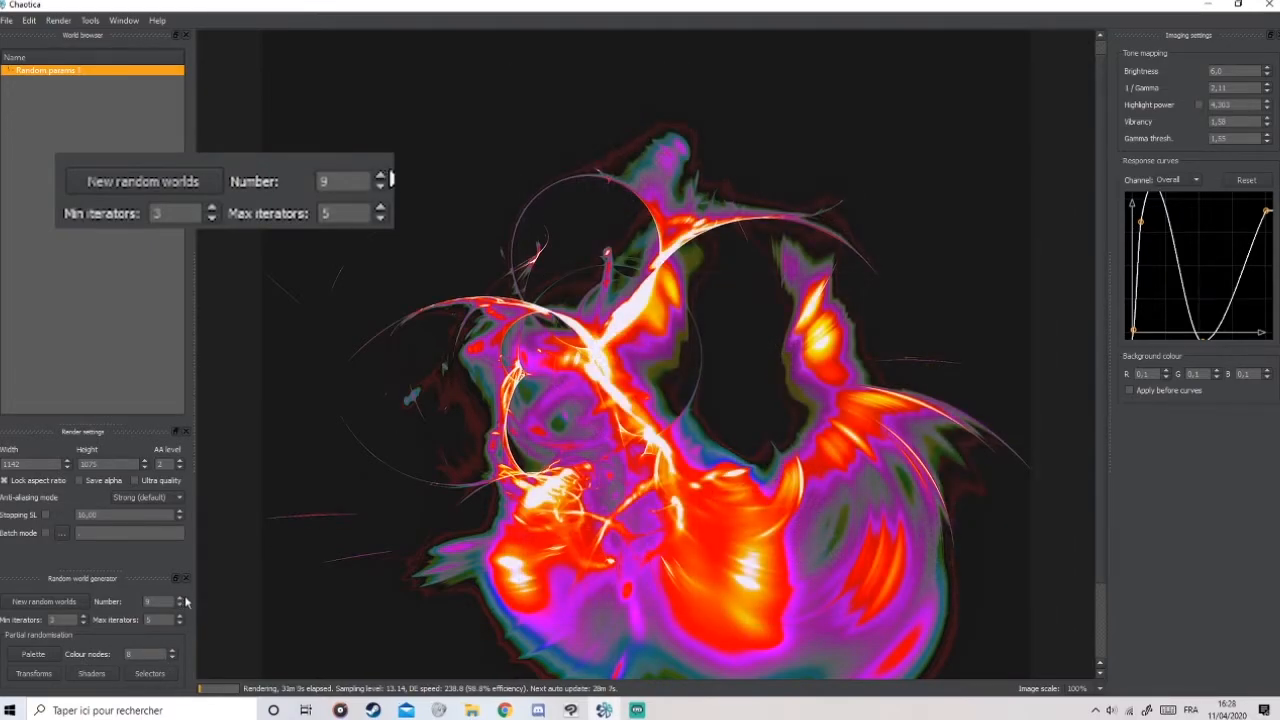
Set the number of random worlds to 12, generate a batch and look through all its previews.
click(180, 599)
click(180, 599)
click(180, 599)
click(43, 601)
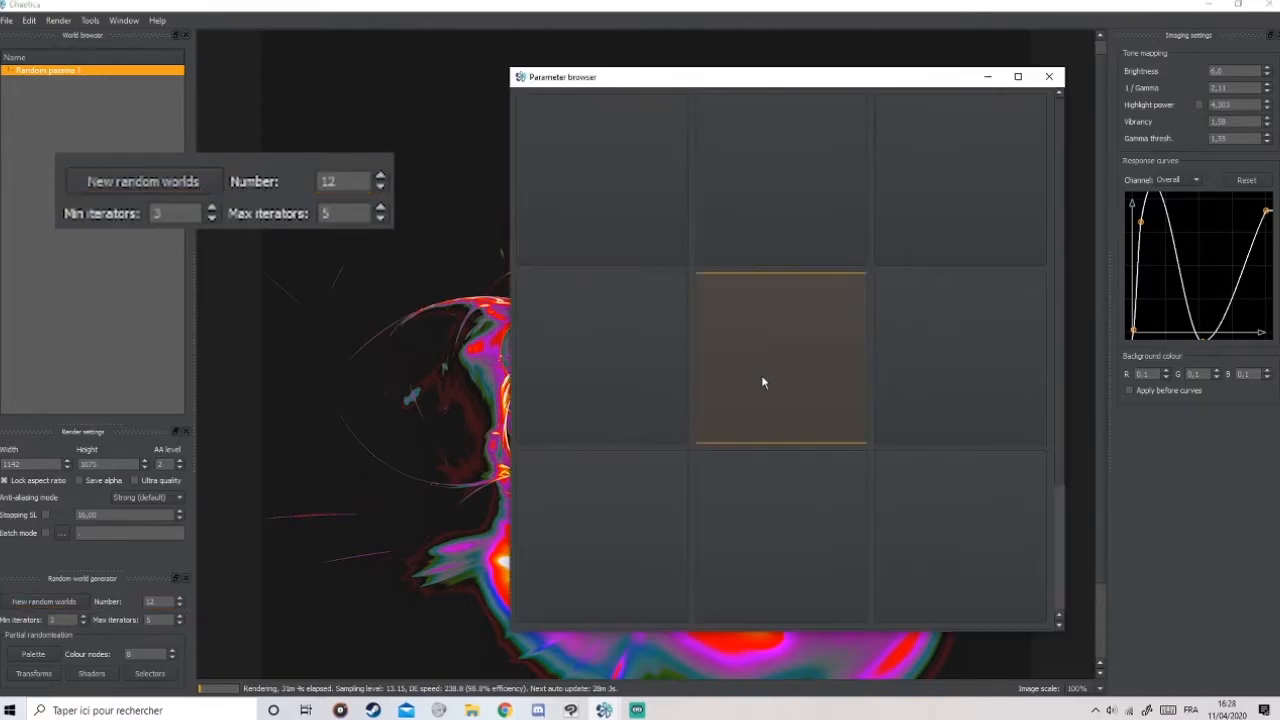
drag(891, 81, 843, 71)
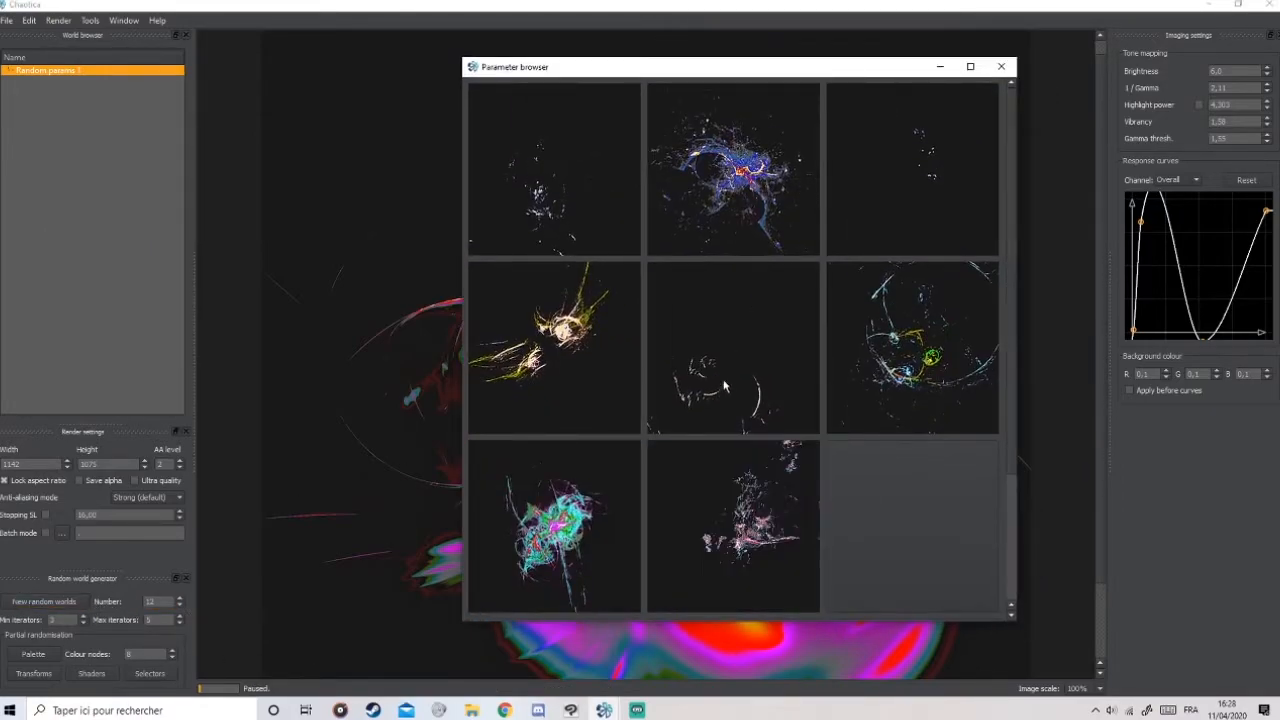
scroll(741, 375, down, 2)
scroll(742, 492, down, 1)
scroll(641, 516, up, 3)
scroll(641, 516, down, 3)
scroll(672, 561, up, 3)
scroll(672, 561, down, 3)
Generate two more batches of random worlds, load the multicoloured burst with the white core and close the parameter browser.
click(44, 601)
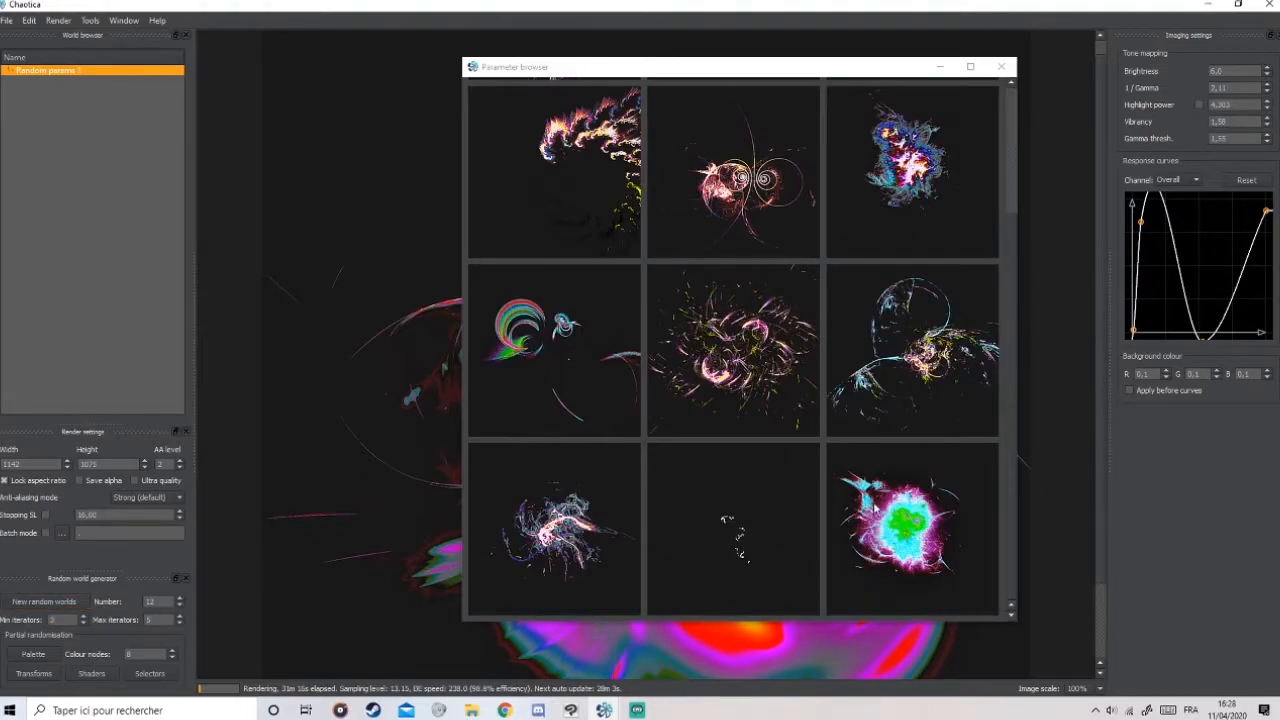
click(44, 601)
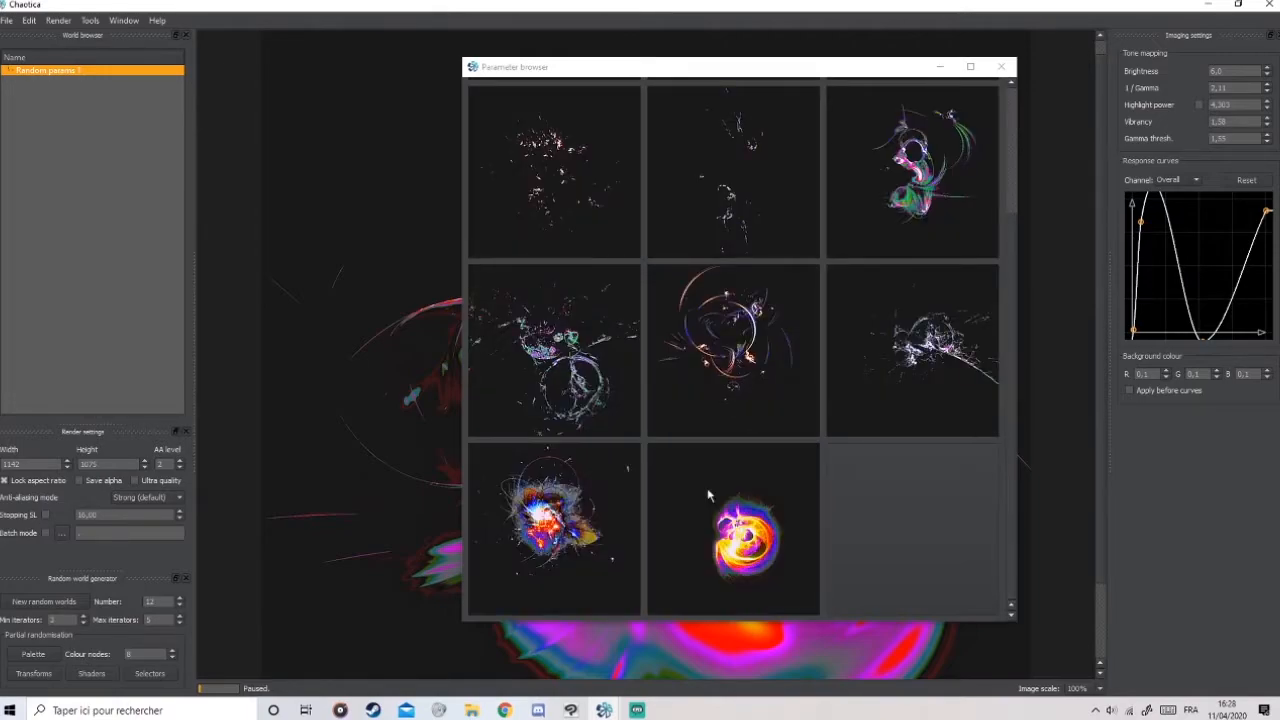
click(575, 491)
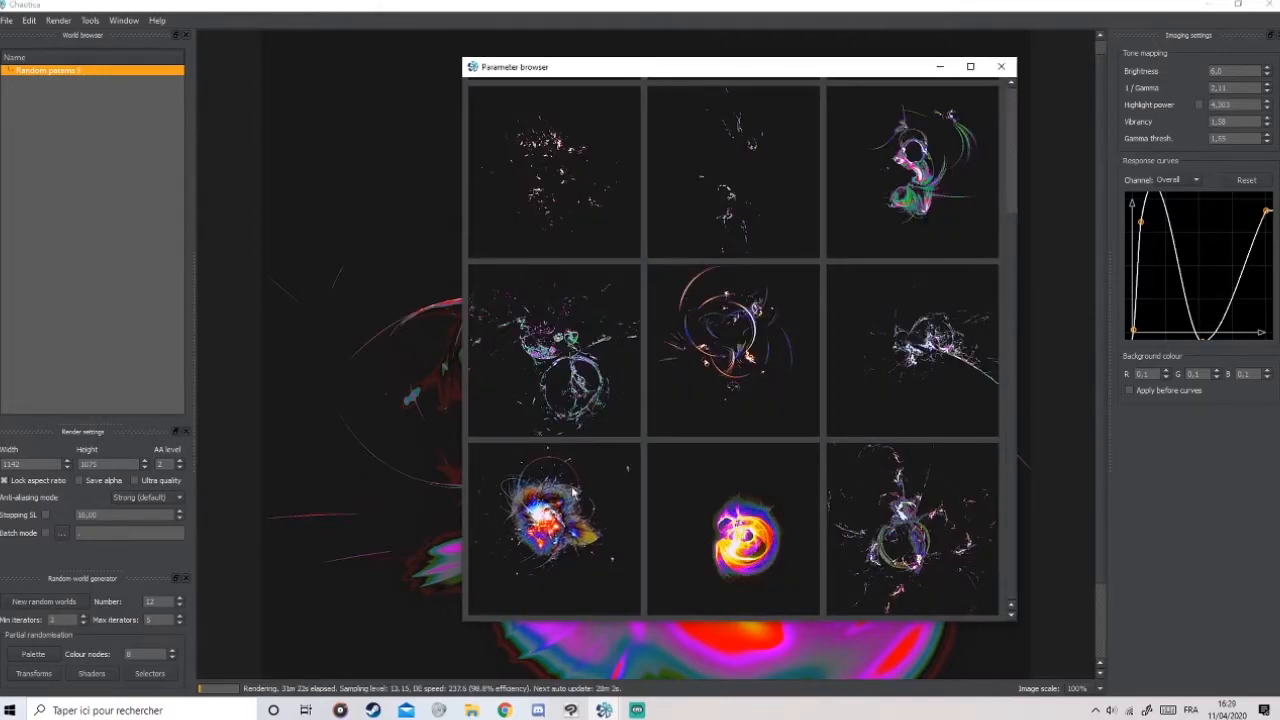
click(562, 484)
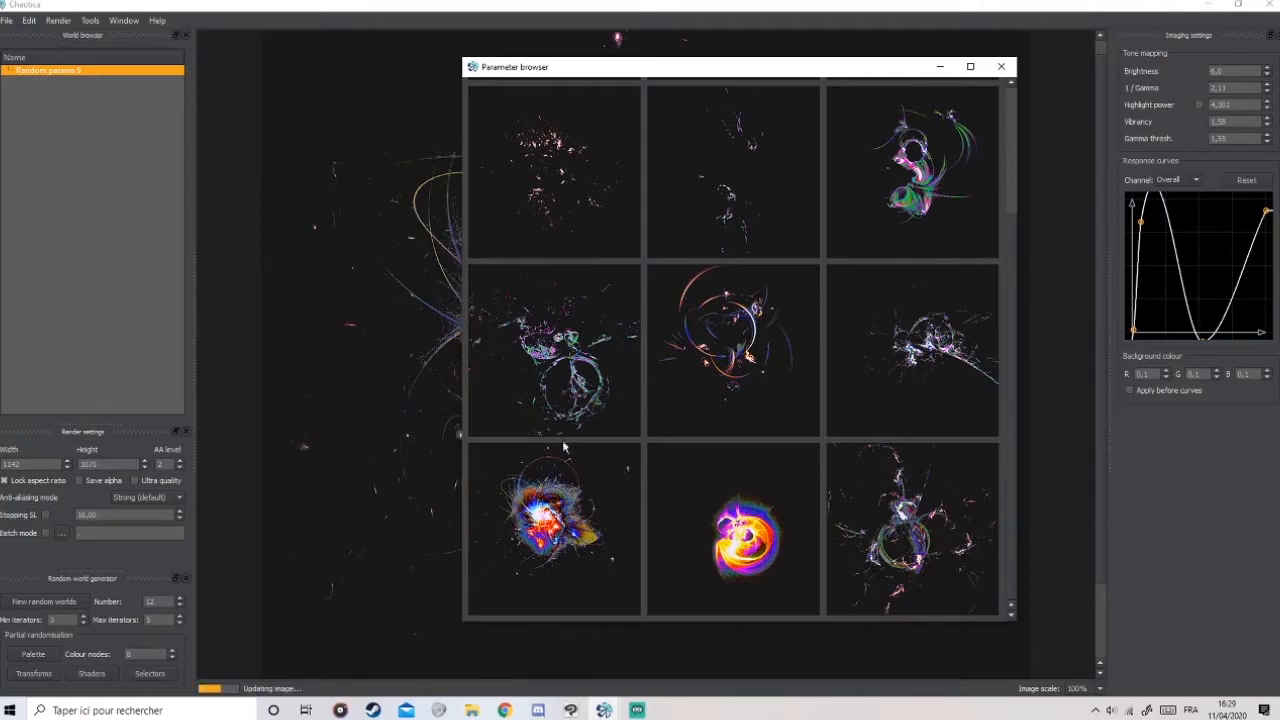
click(1001, 66)
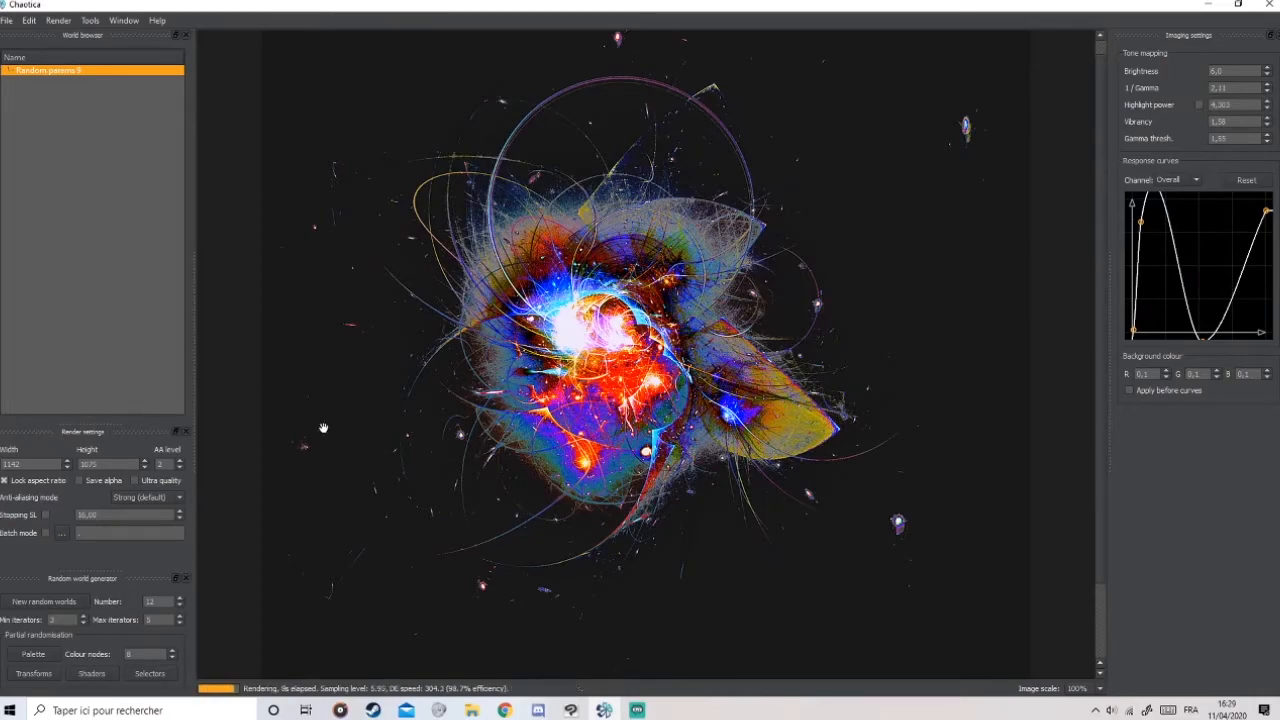
Generate random palette variations of the current world, review their previews and close the parameter browser.
click(39, 656)
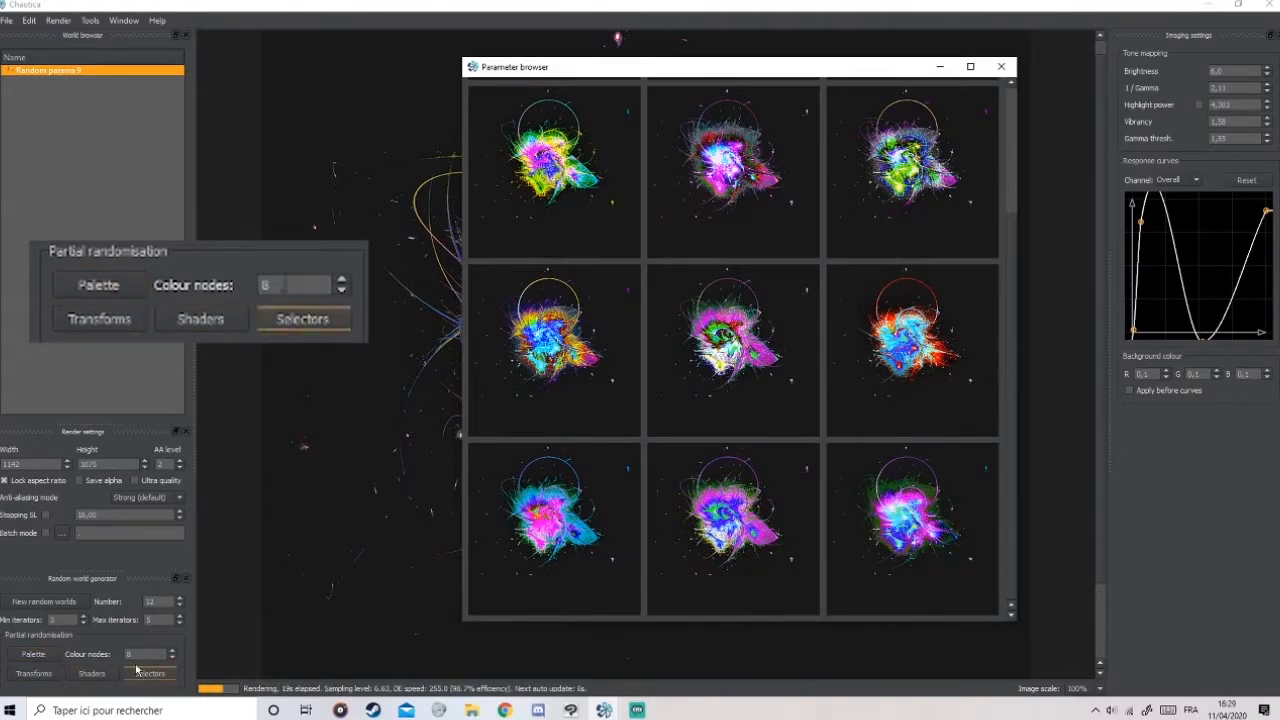
mouse_move(777, 76)
mouse_down()
mouse_move(1011, 93)
mouse_move(782, 86)
mouse_up()
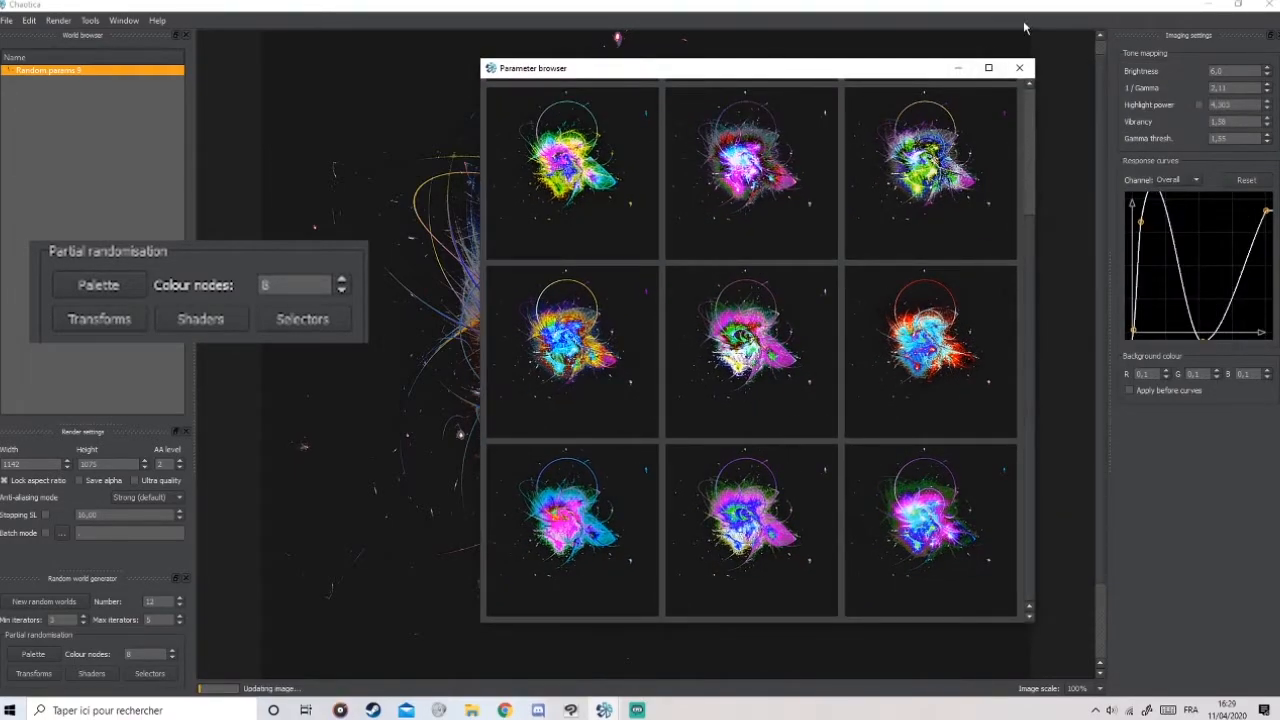
click(1019, 68)
Randomise the world's transforms, load the variation with long streaks fanning out below a blue core, and close the parameter browser.
click(48, 672)
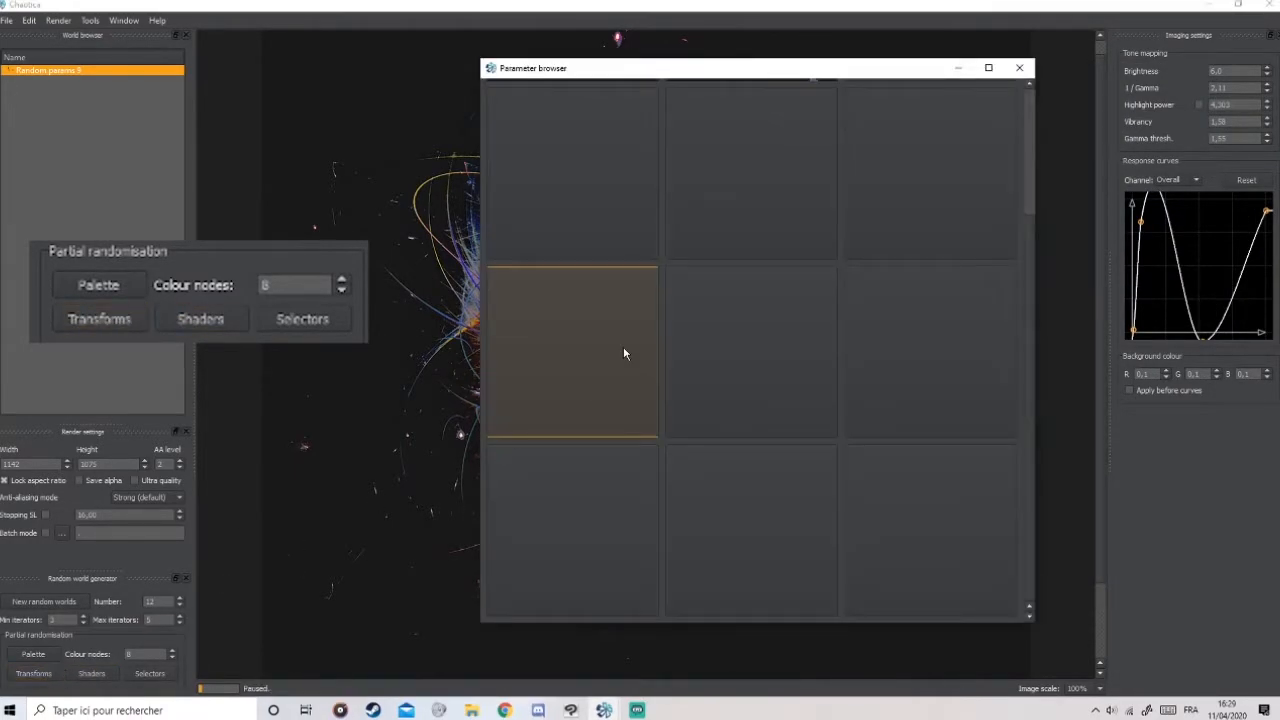
drag(815, 75, 1012, 53)
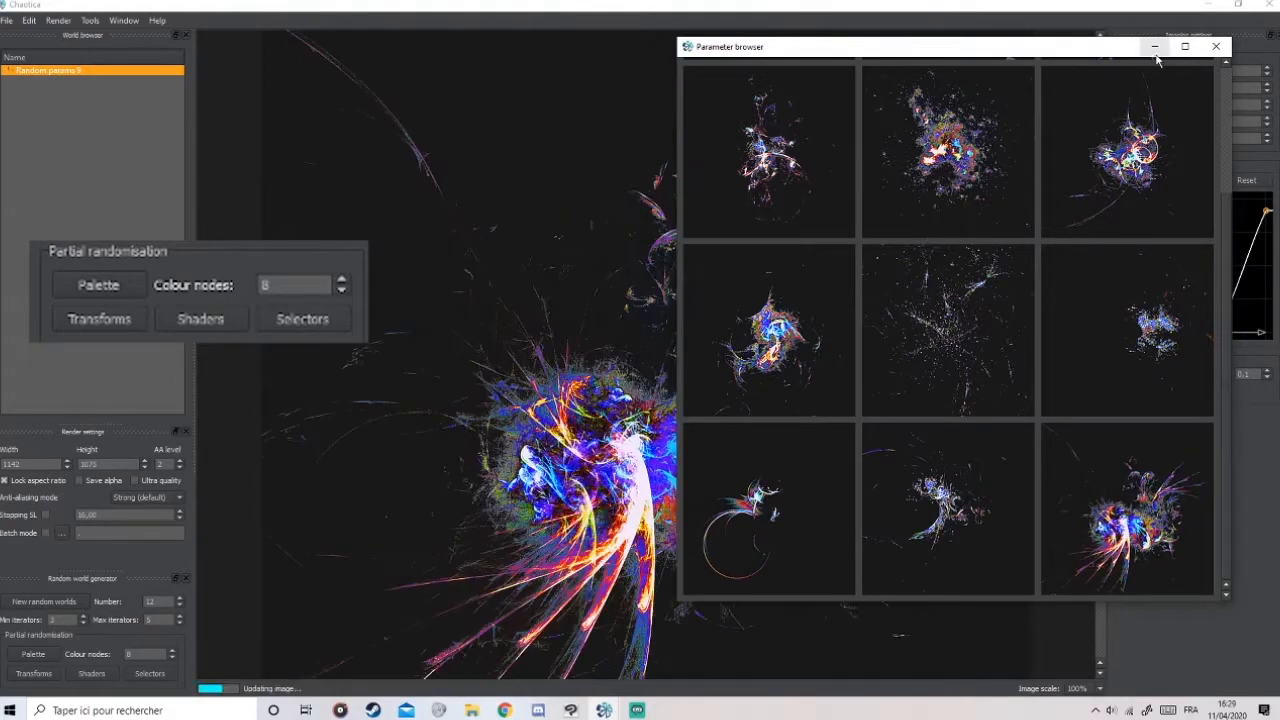
click(1216, 46)
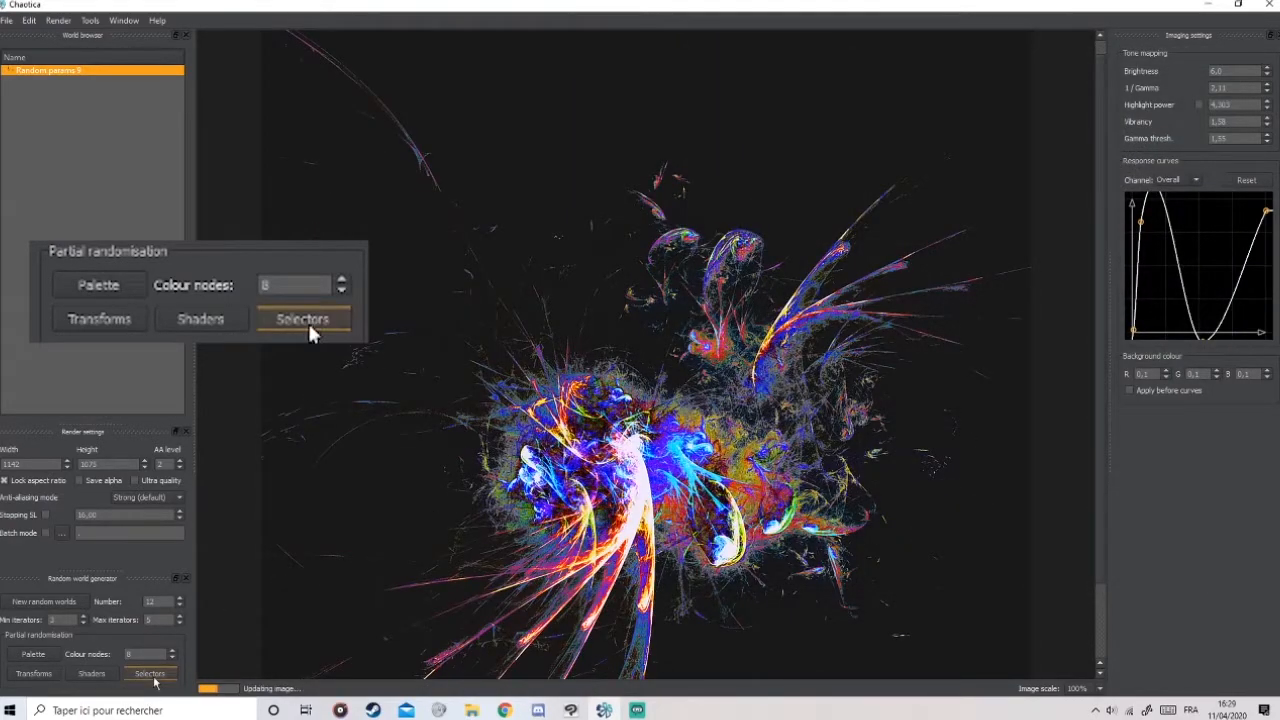
Generate random selector variations of the current world, review their previews and close the parameter browser.
click(151, 674)
drag(977, 47, 930, 51)
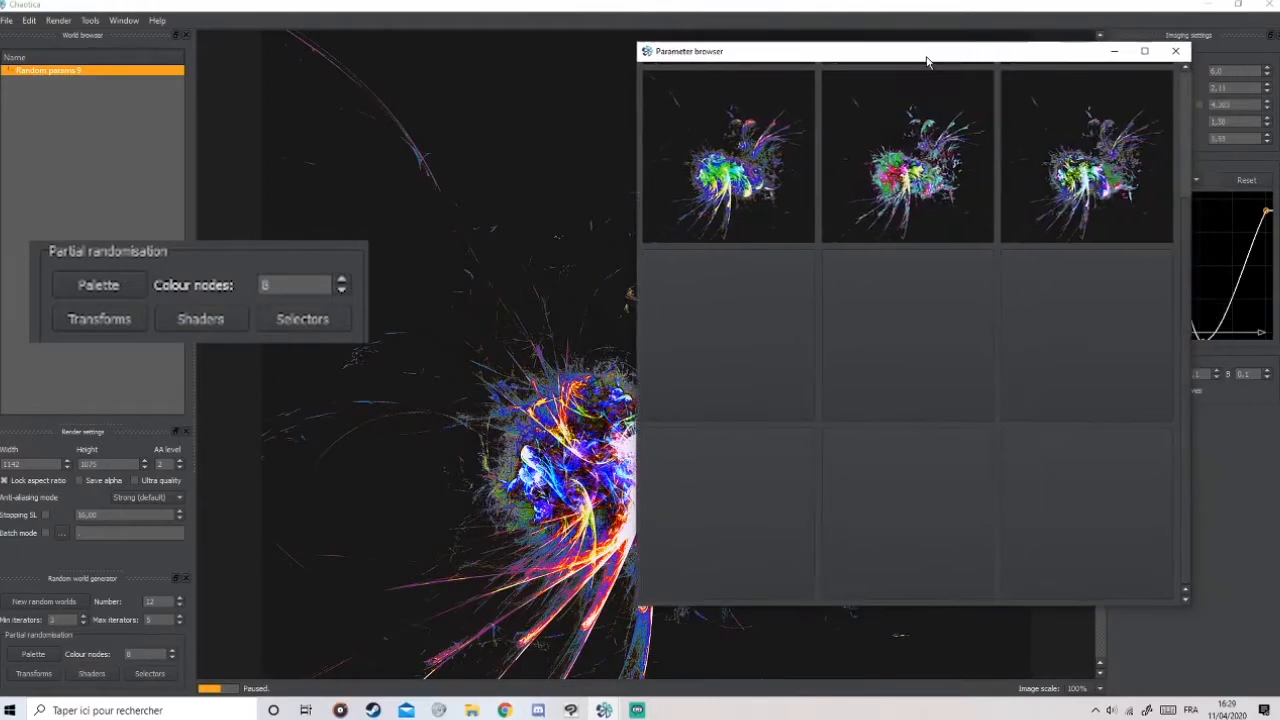
click(1168, 50)
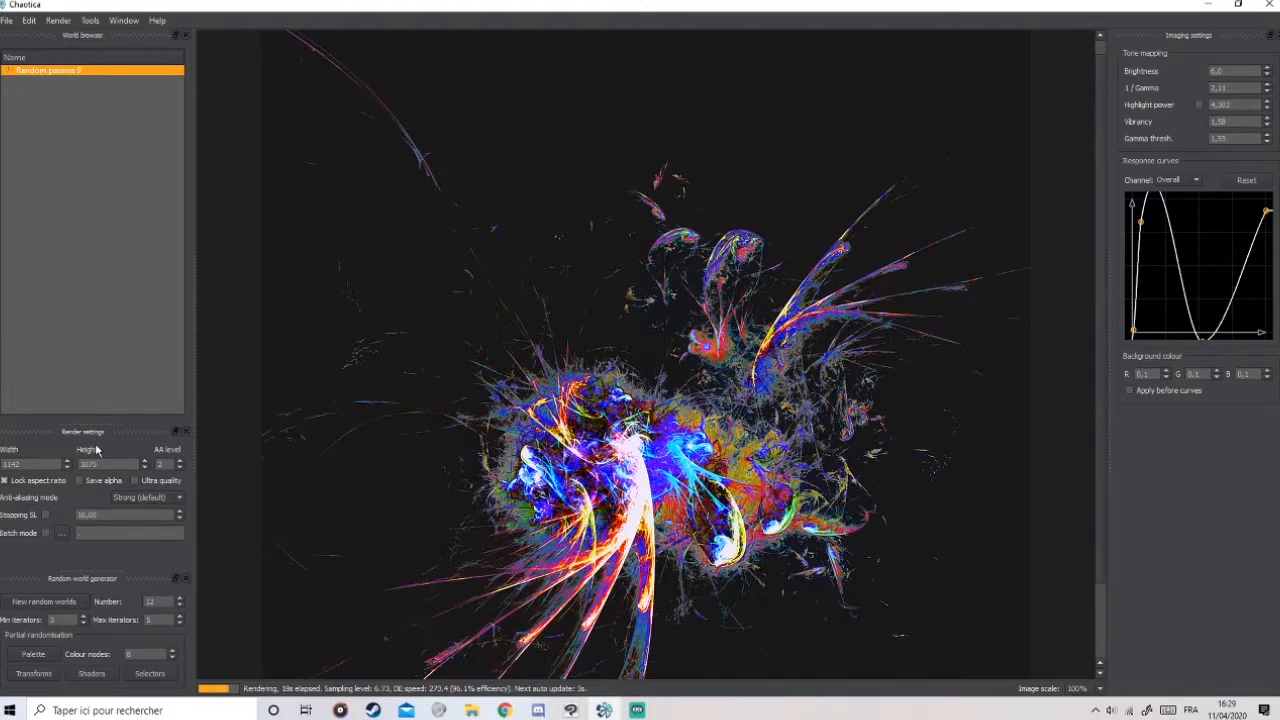
Try to increase the render width with the aspect ratio locked, and dismiss the resulting dialog.
double_click(10, 463)
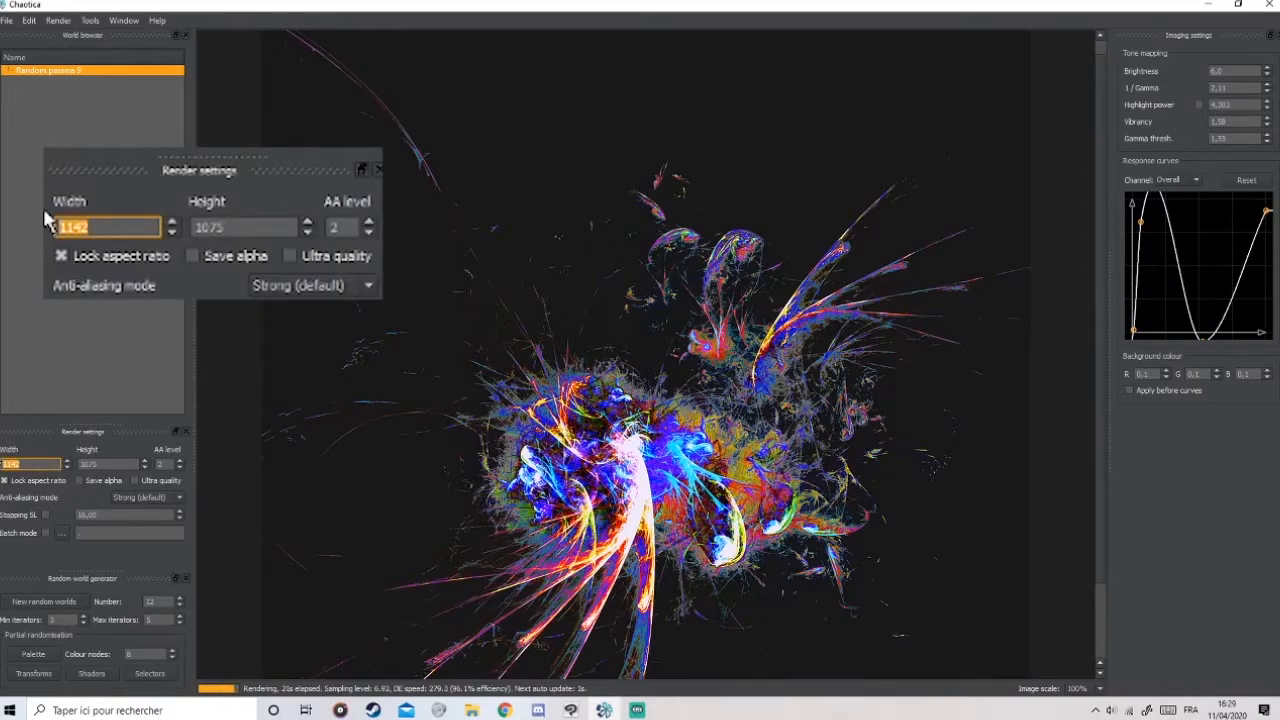
text(200)
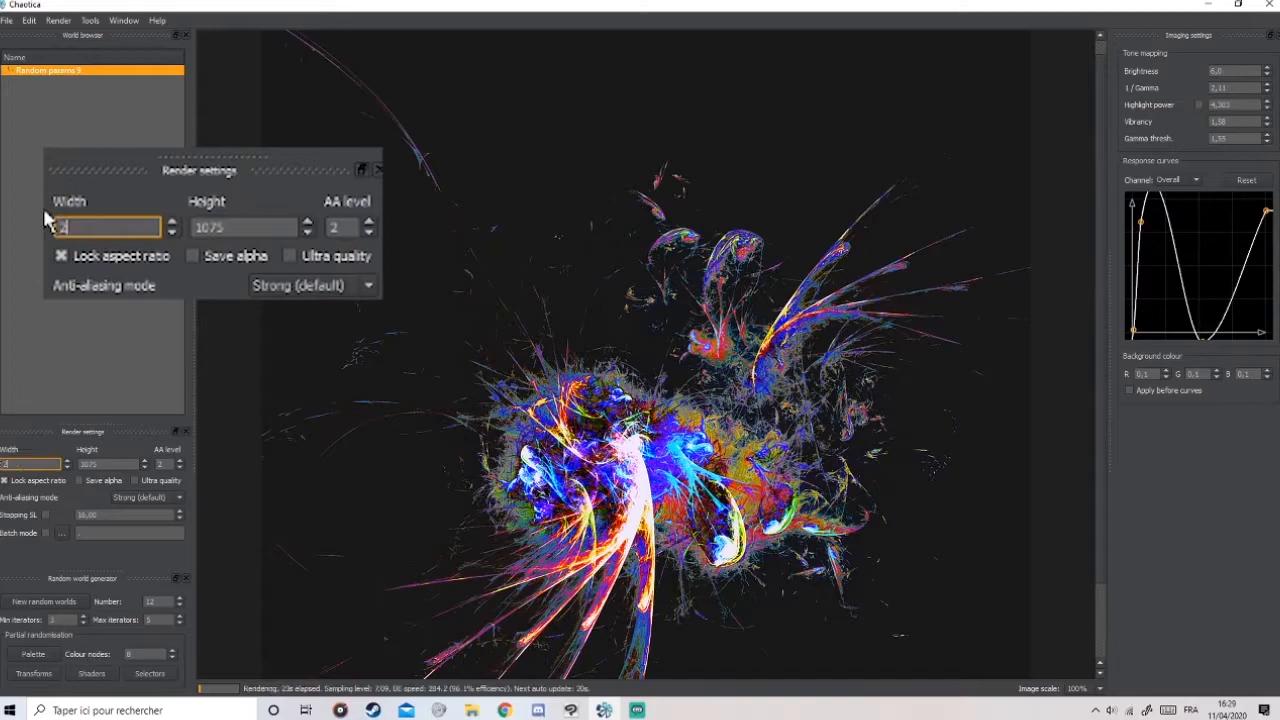
text(00)
key(Return)
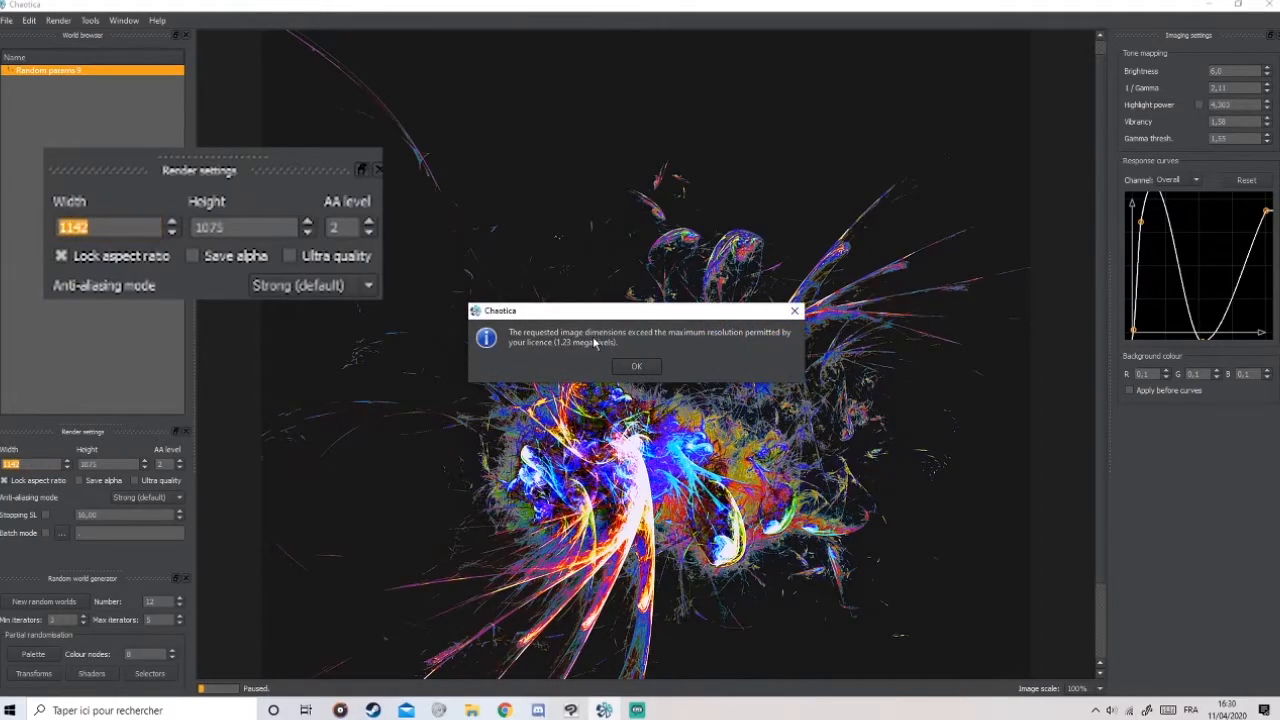
click(637, 365)
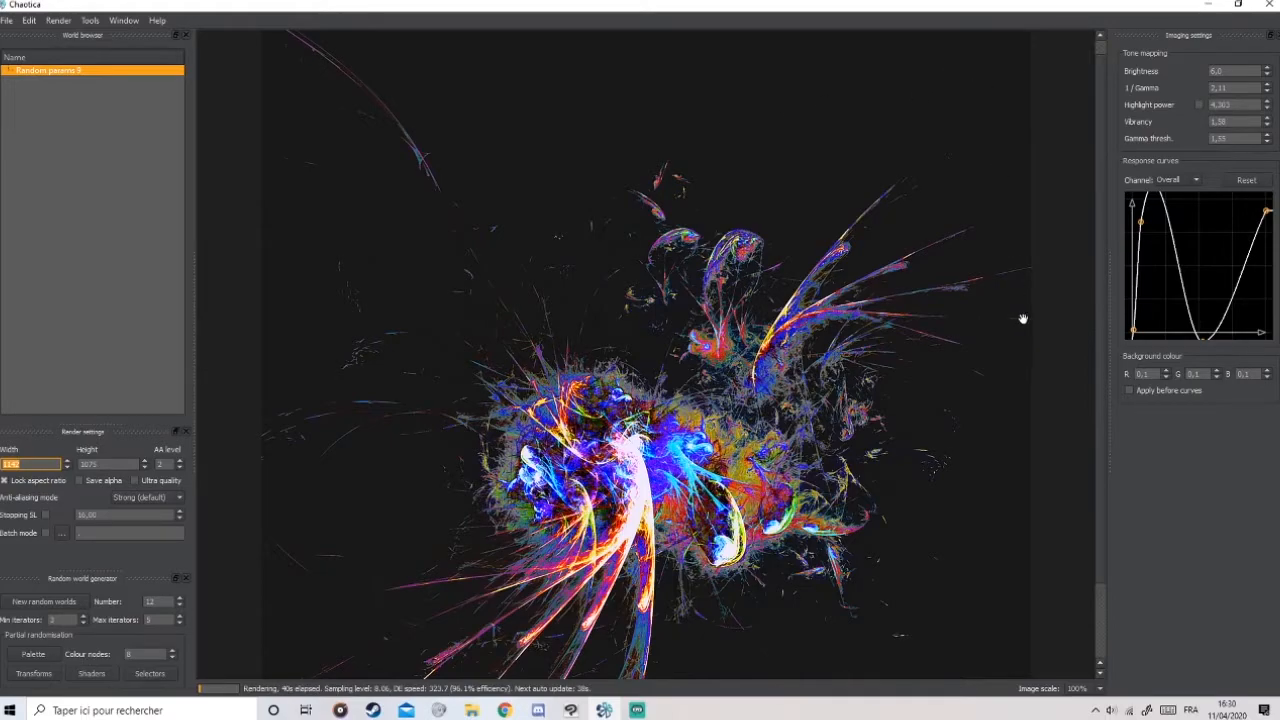
Save the current world as the Chaotica file "Random params 9" in the chaotica_x64_v1.5.8 folder.
click(7, 21)
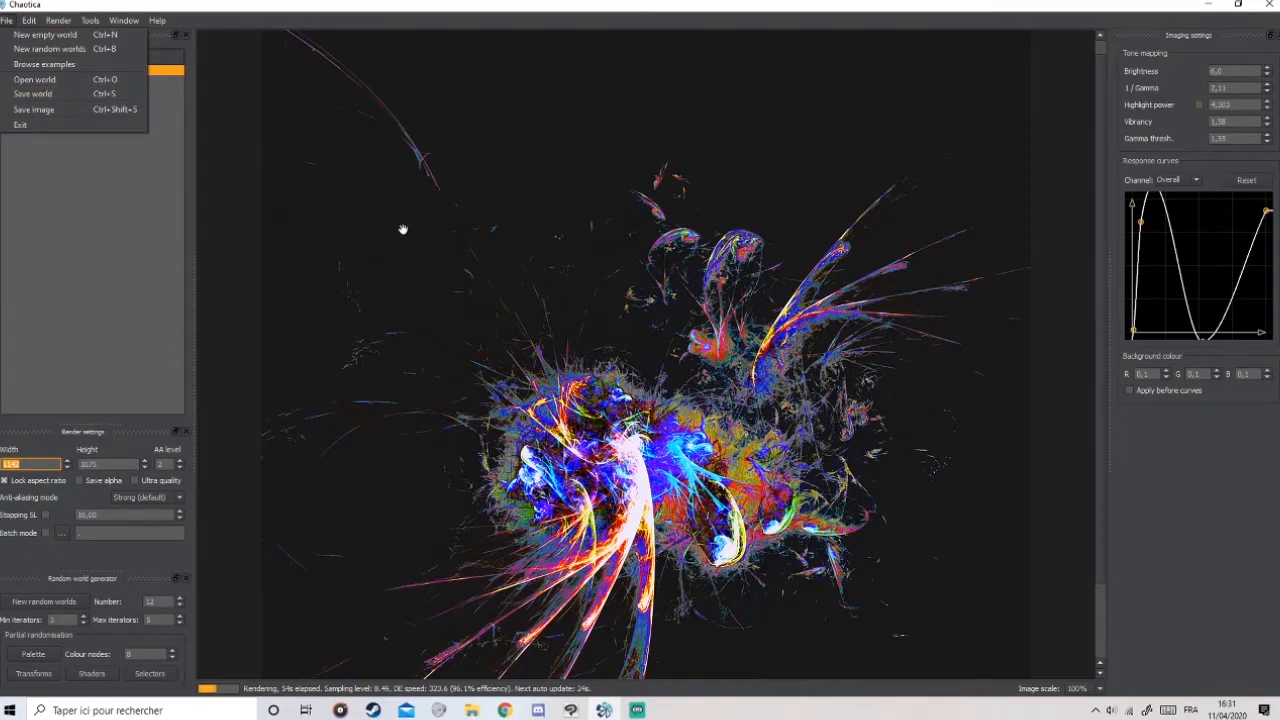
click(33, 93)
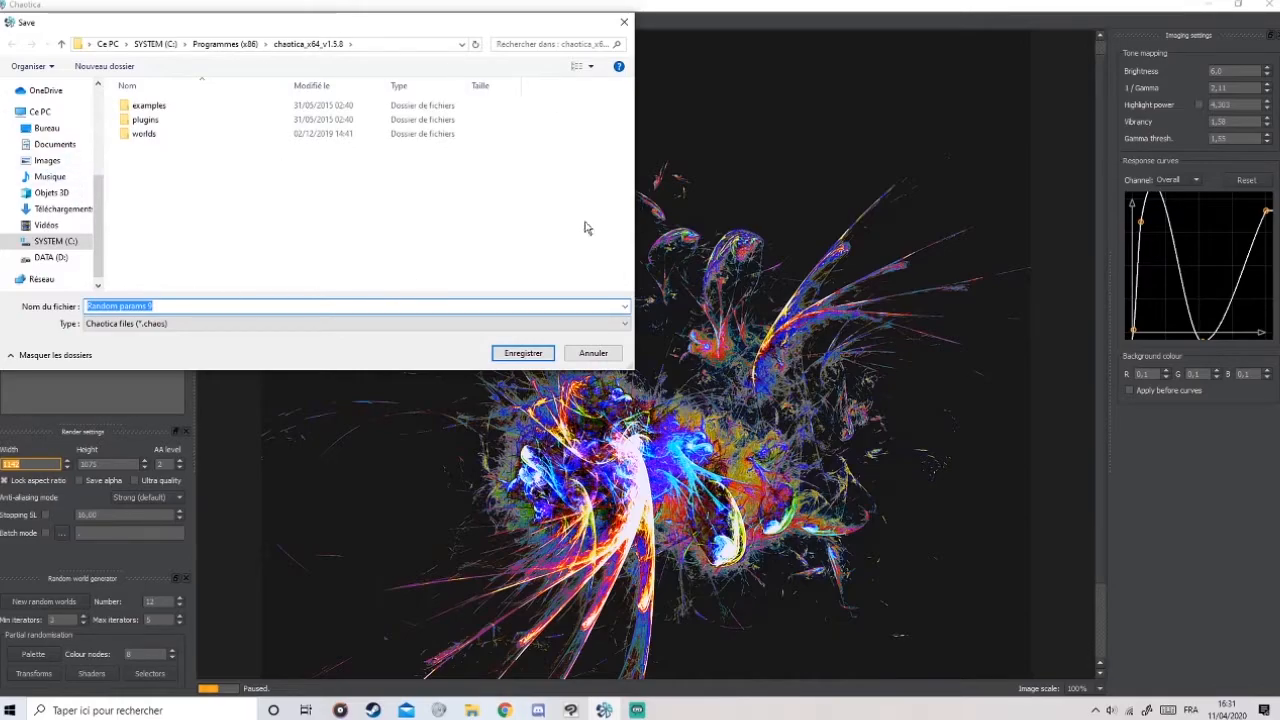
click(540, 356)
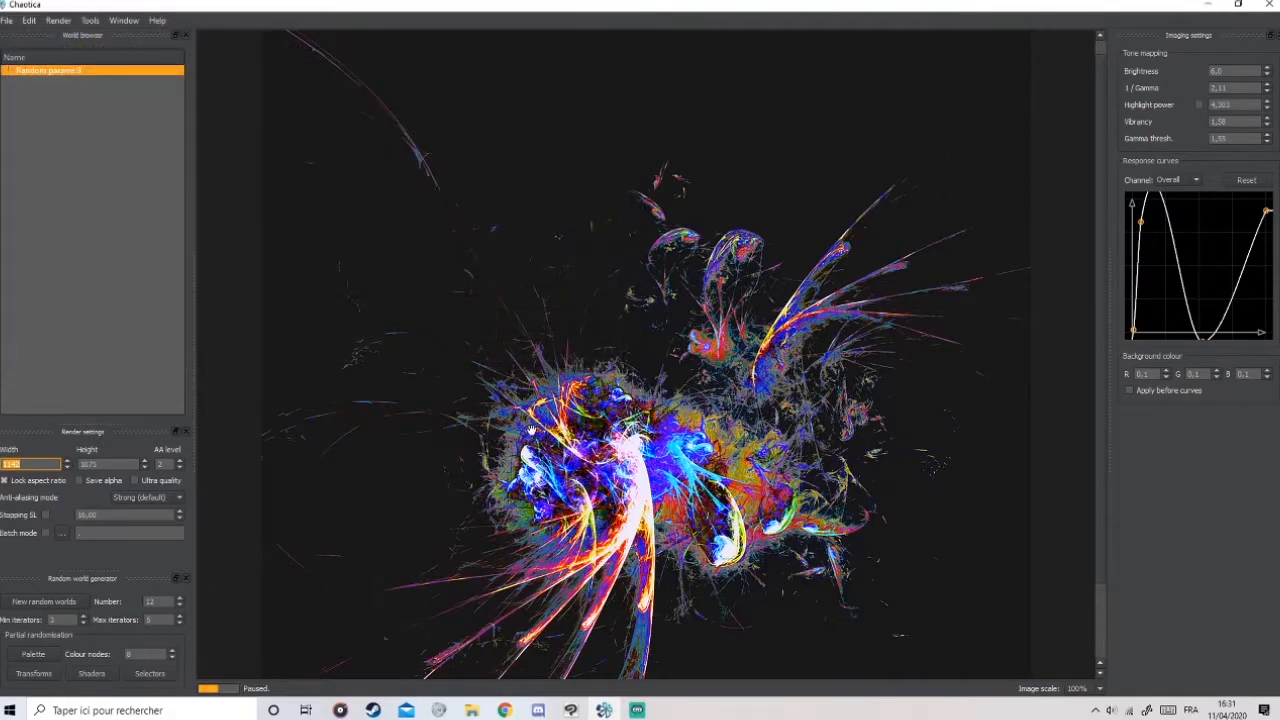
Generate another batch of 12 random worlds and close the parameter browser without loading any of them.
click(5, 21)
click(7, 22)
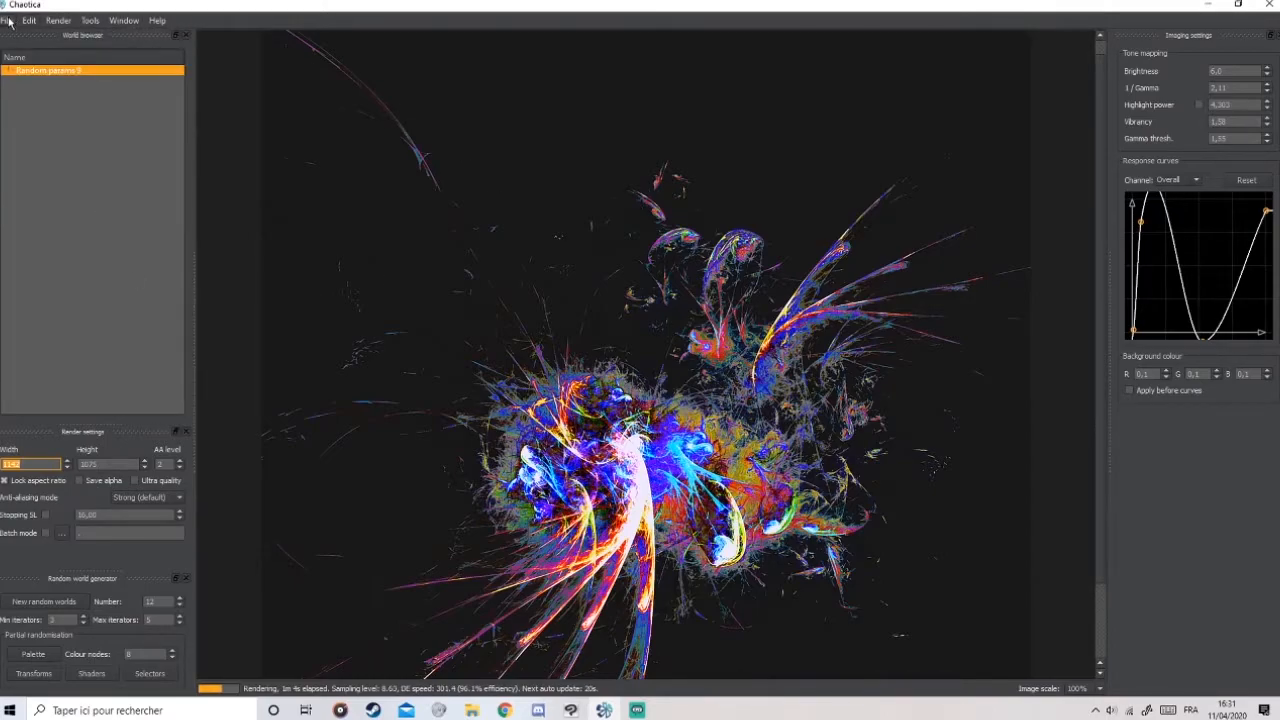
click(60, 598)
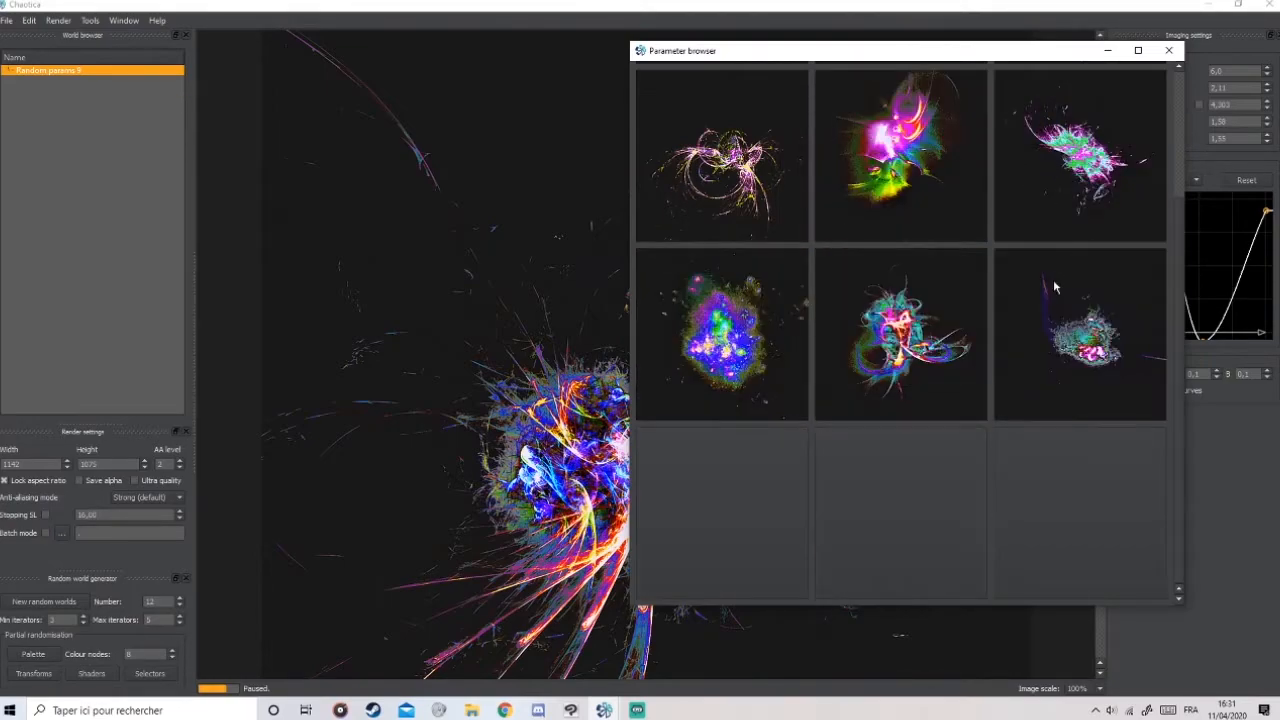
click(1168, 50)
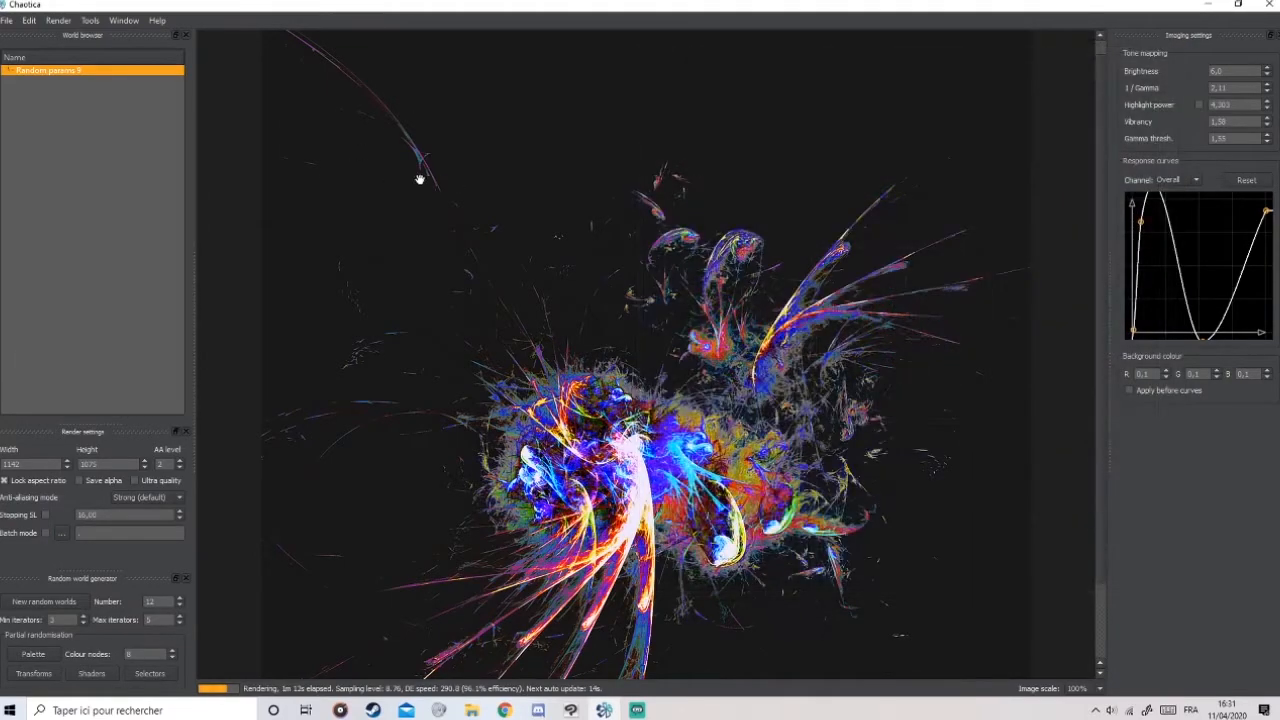
Reopen the saved world file "Random params 9".
click(7, 20)
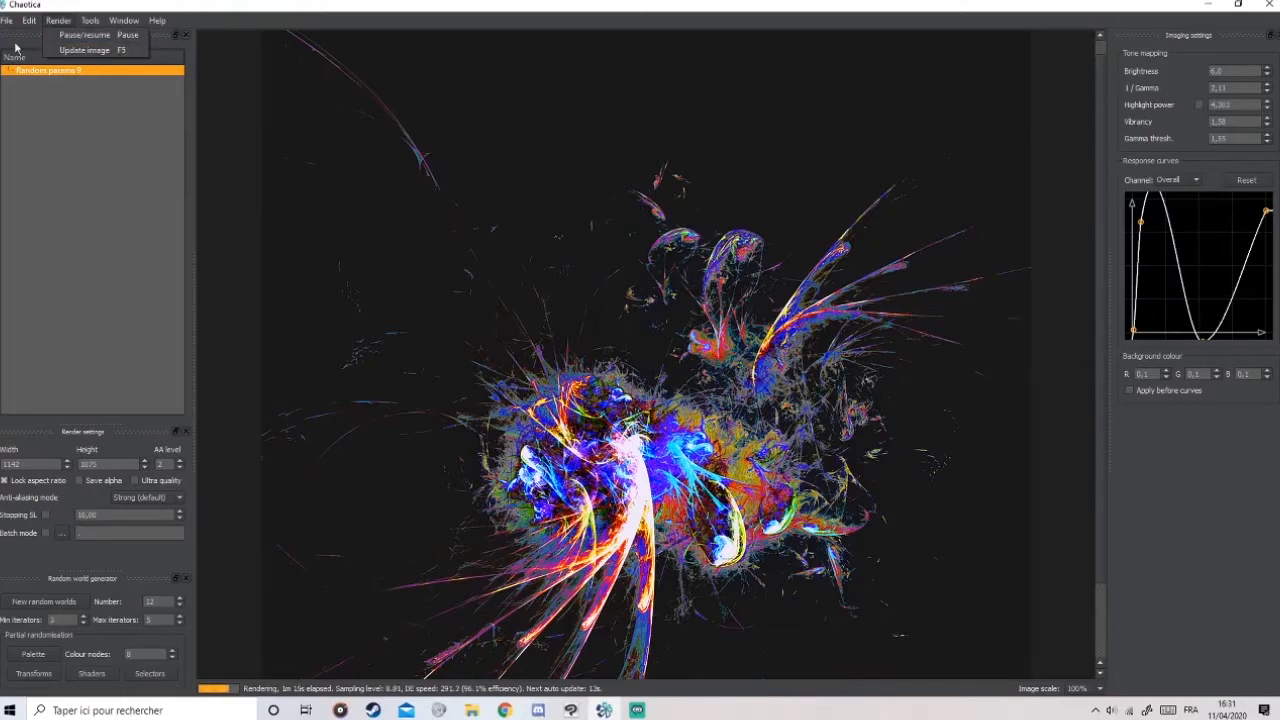
click(33, 79)
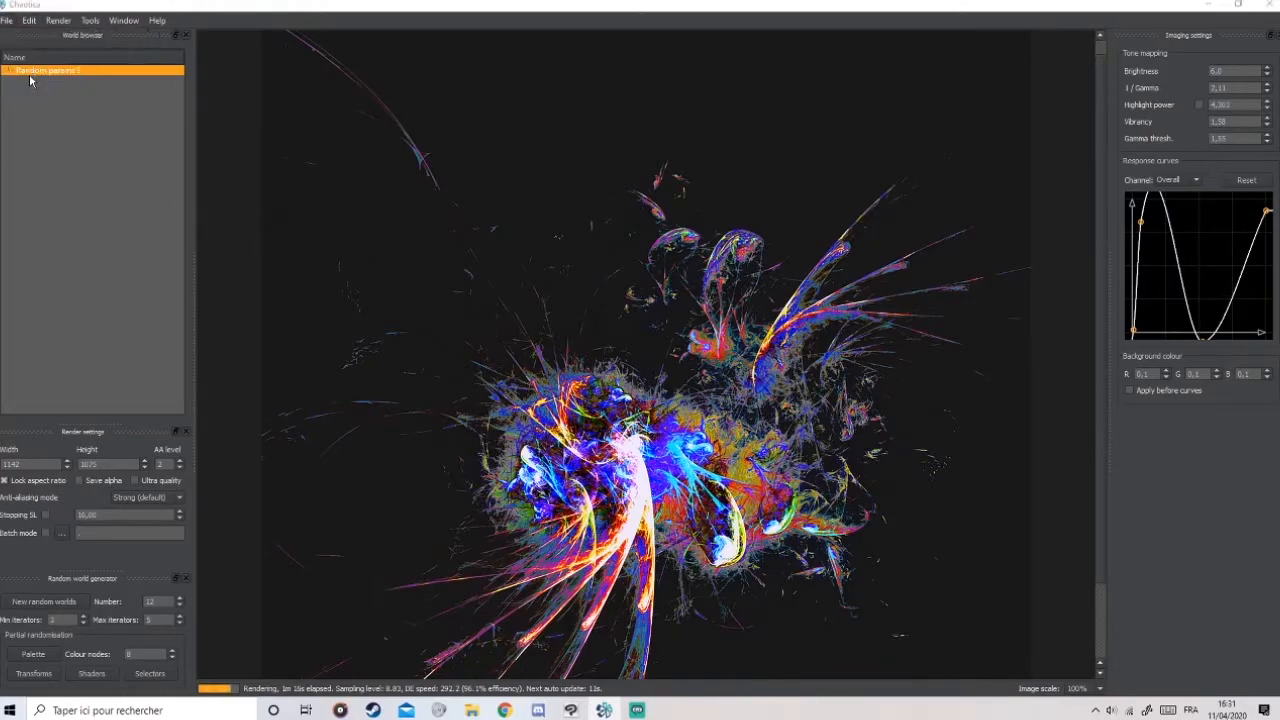
double_click(176, 148)
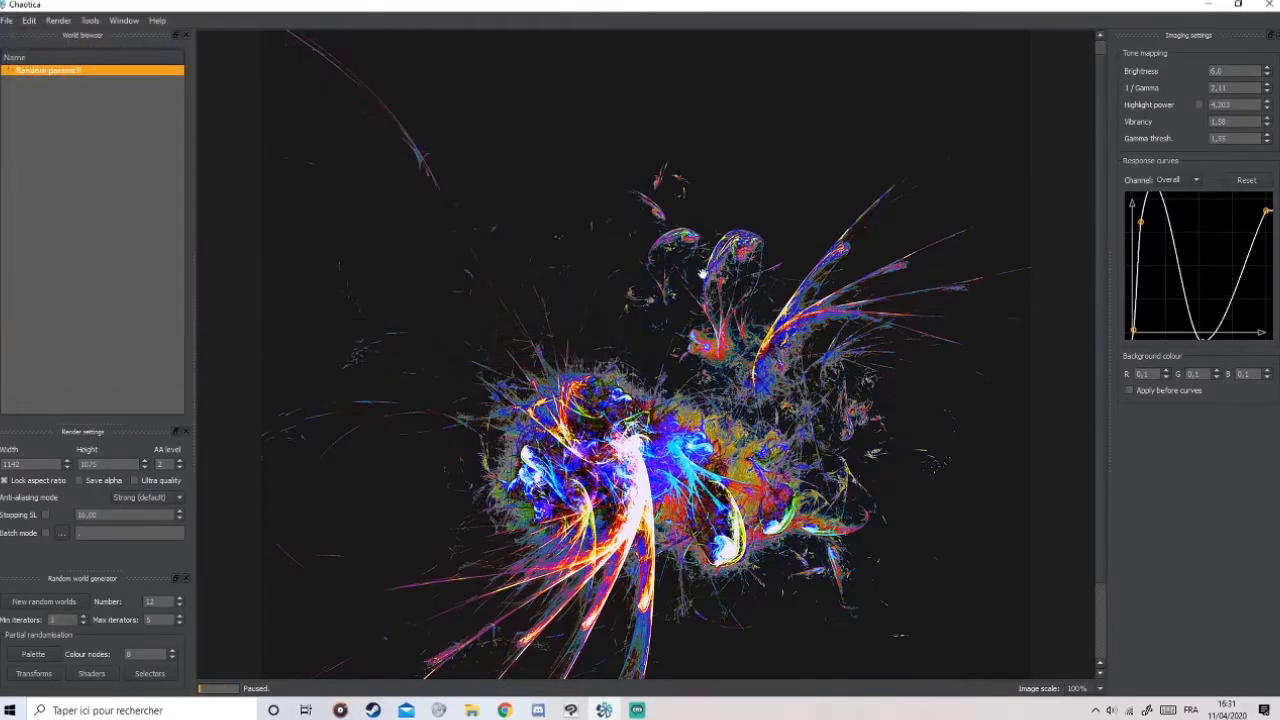
Open the dialog for saving the rendered image as a PNG file and cancel it.
click(12, 23)
click(169, 111)
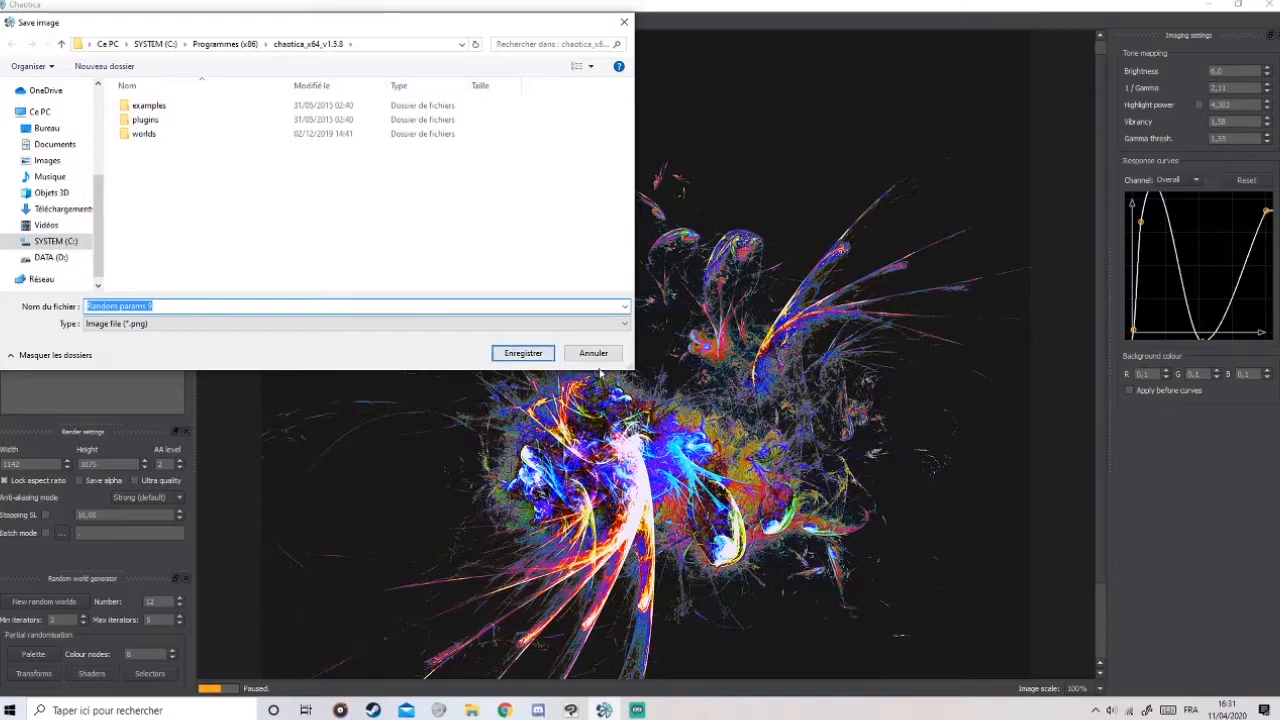
click(595, 357)
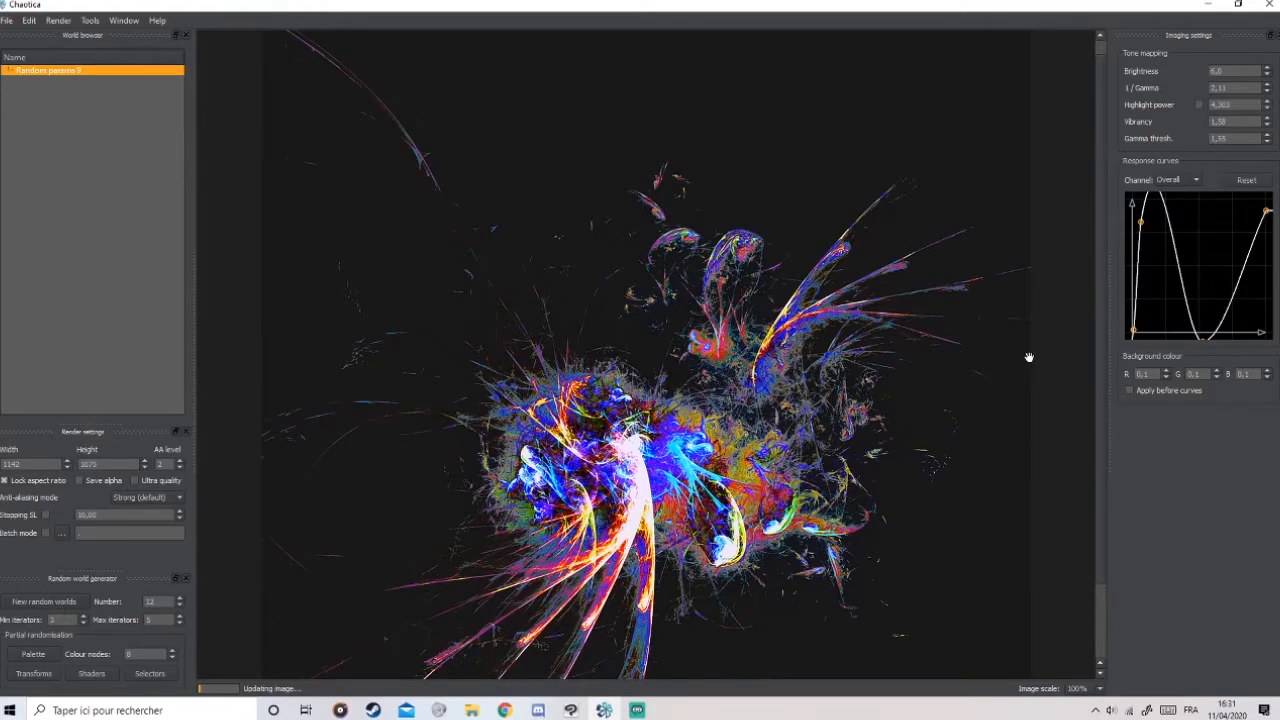
Open the World editor and place its window beside the fractal so the render can be seen.
click(120, 24)
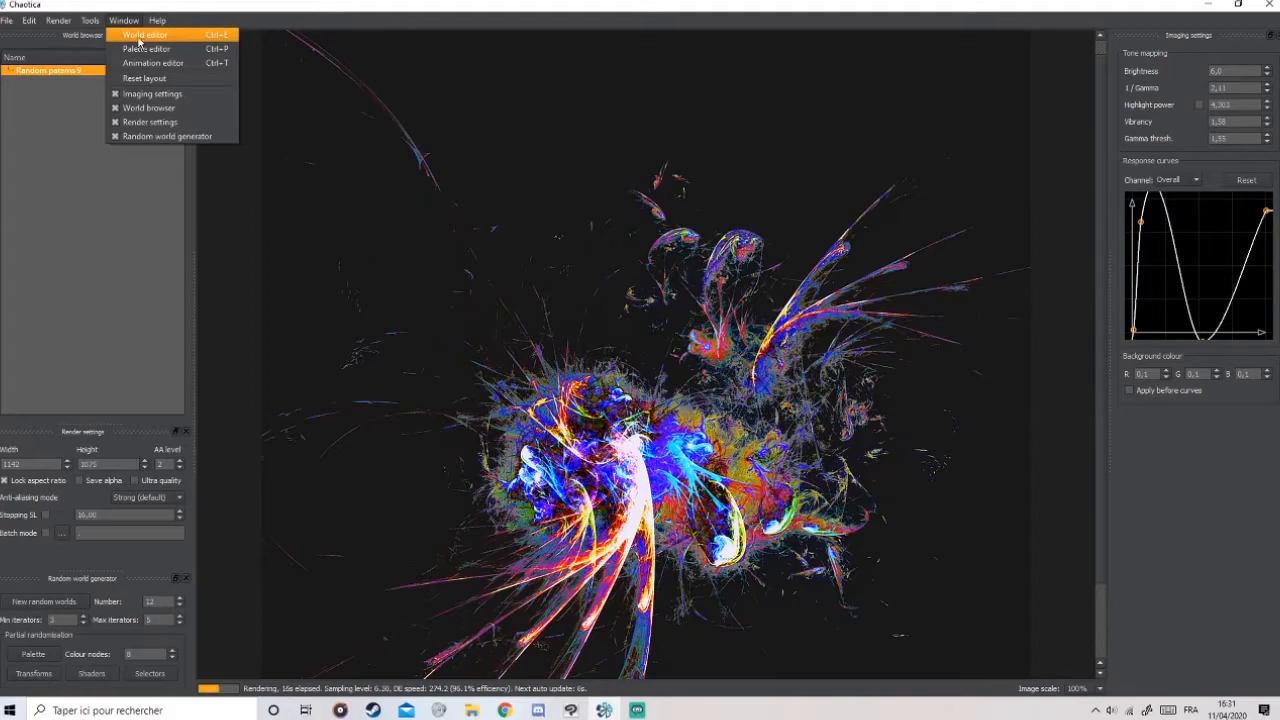
click(133, 36)
drag(331, 63, 281, 78)
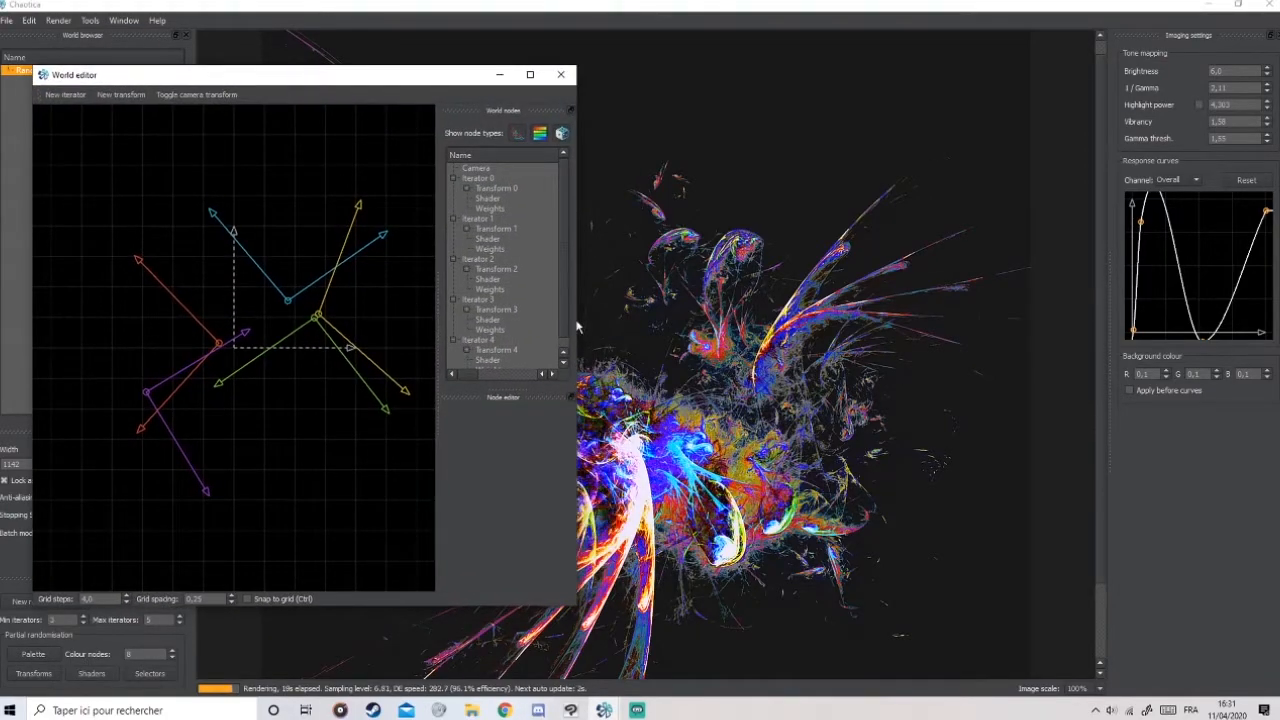
drag(580, 321, 597, 323)
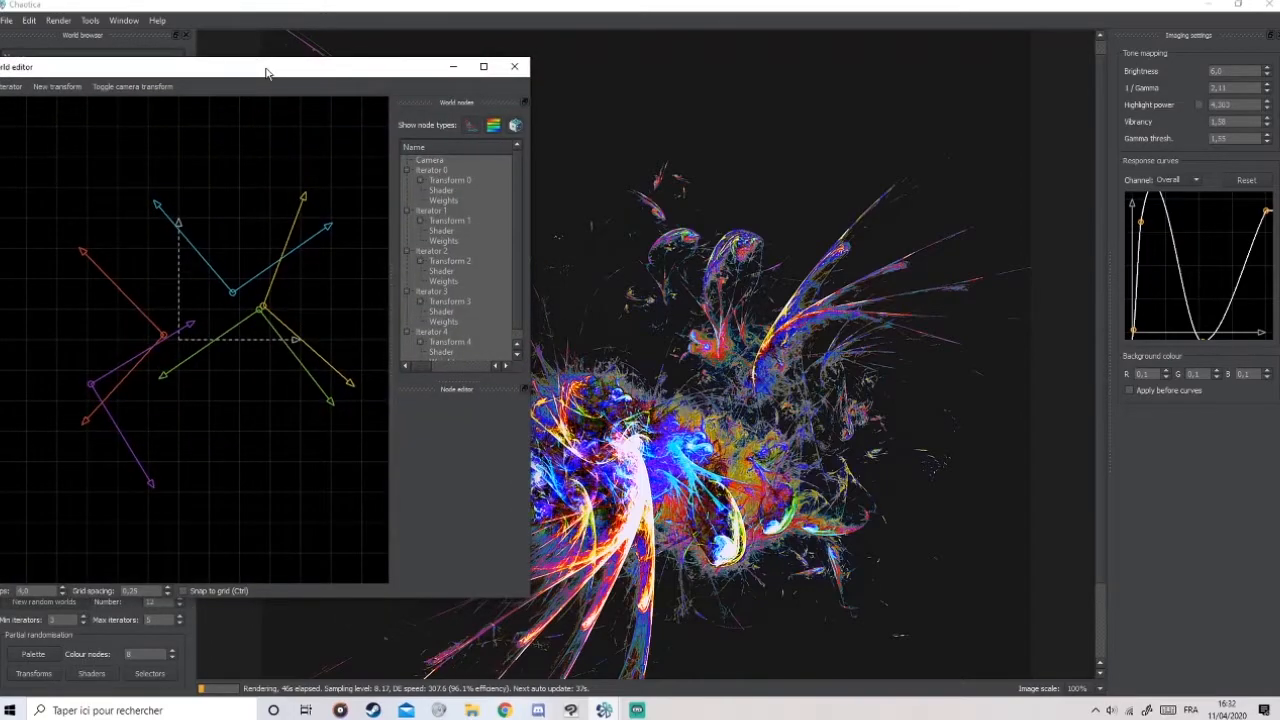
Raise the bubble value of the Bubble variation in Iterator 1's Transform 1 to about 2.75.
drag(266, 72, 292, 42)
click(470, 143)
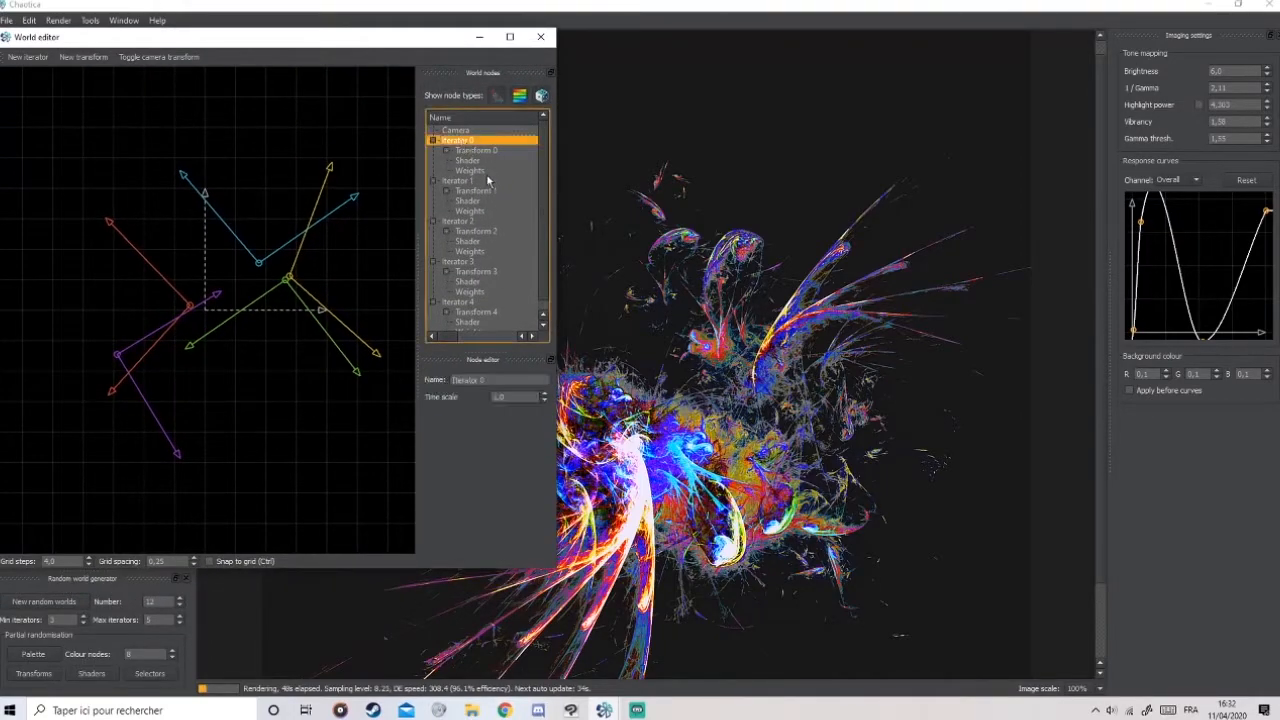
click(466, 183)
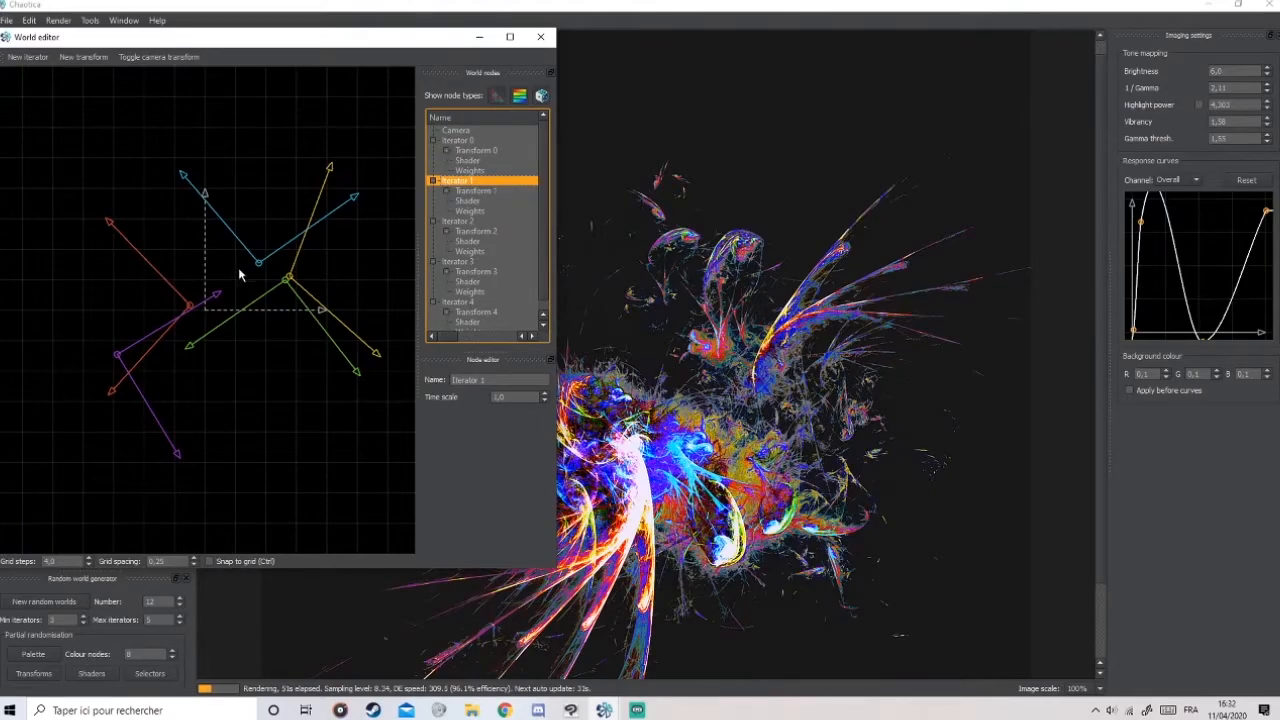
click(485, 191)
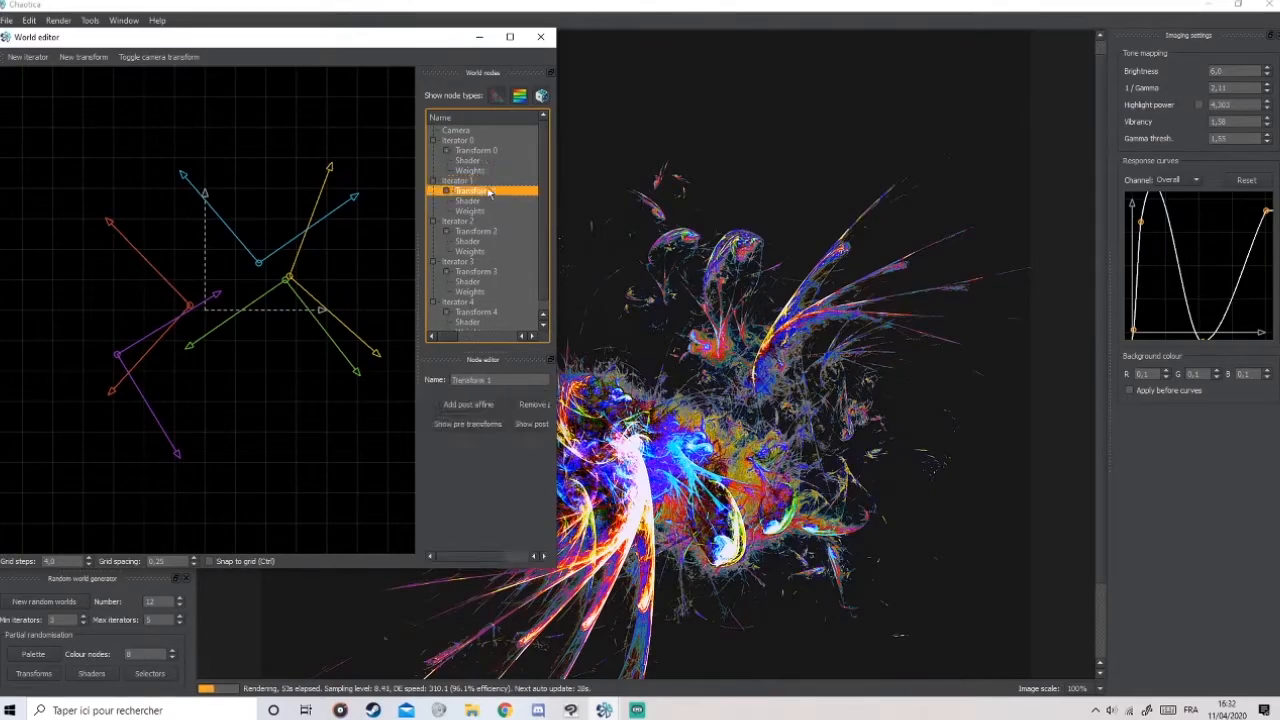
click(447, 192)
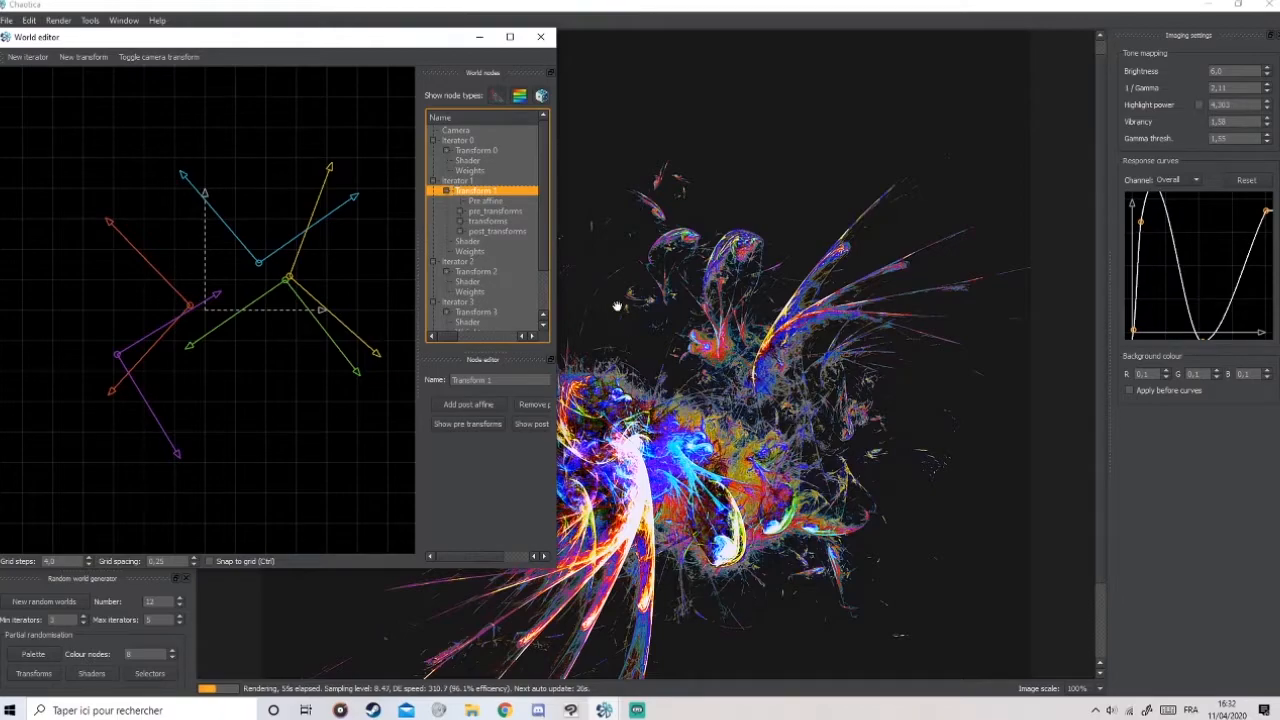
click(460, 221)
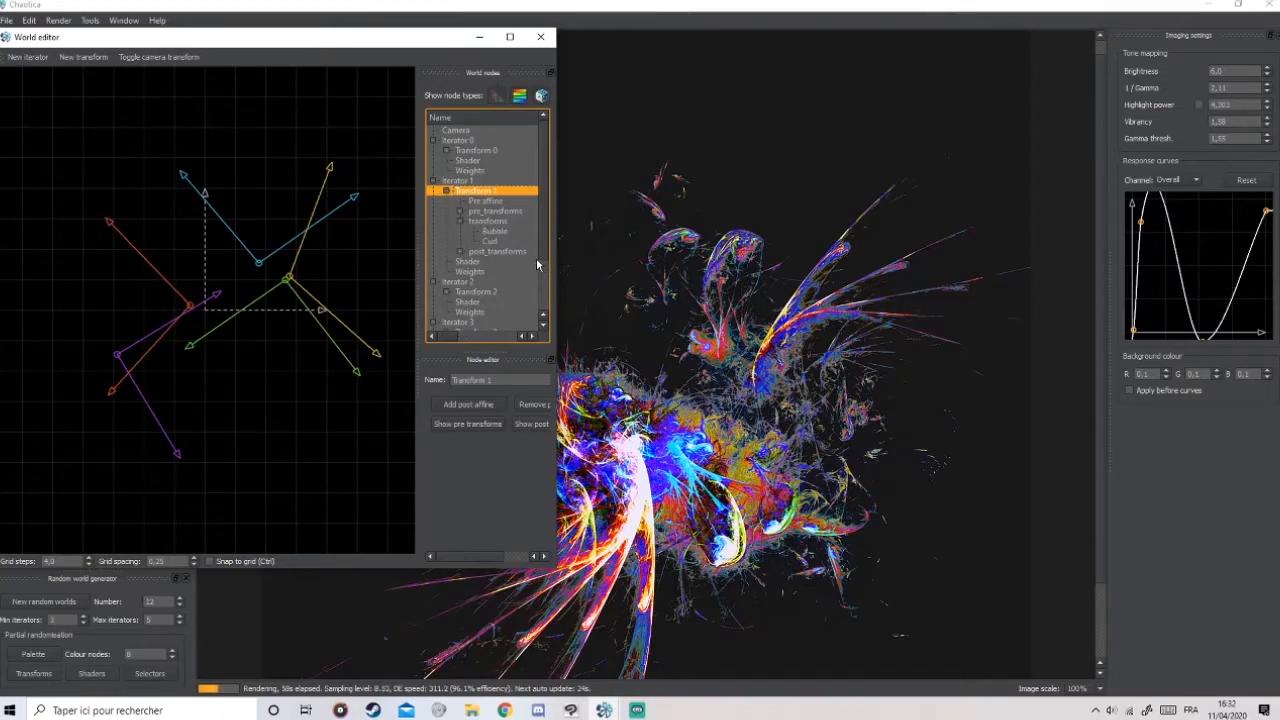
click(496, 232)
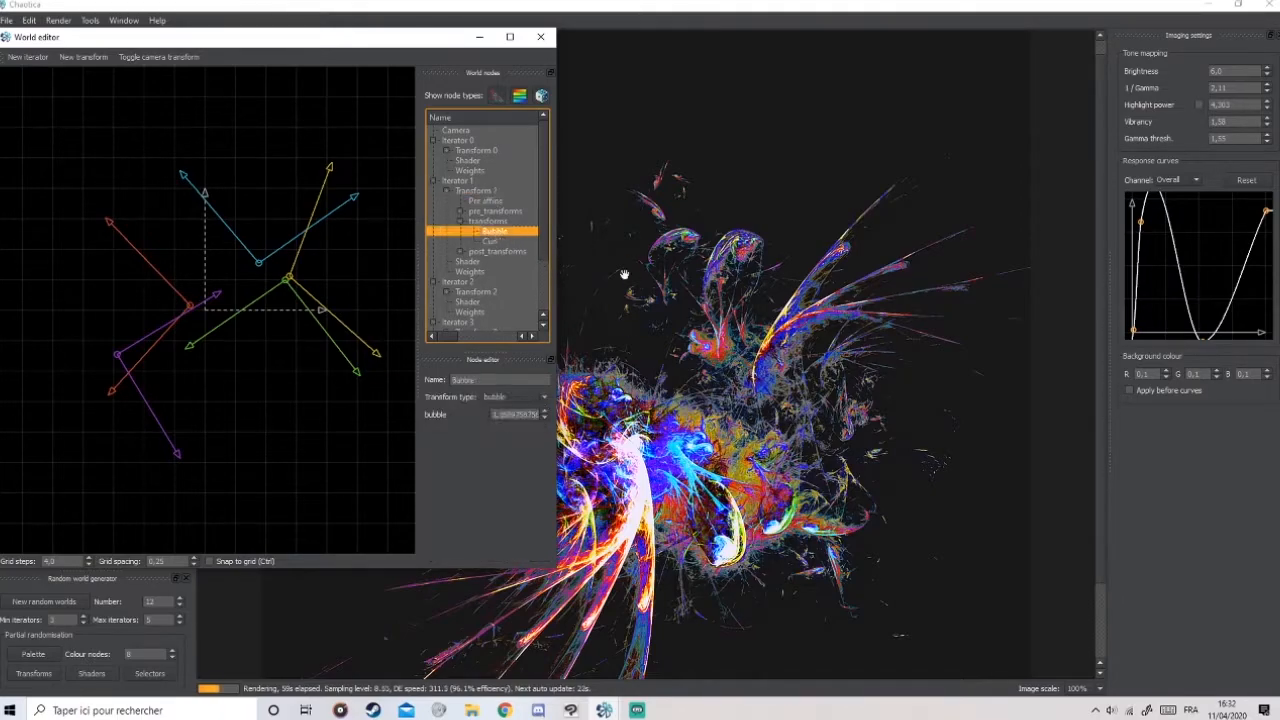
click(545, 415)
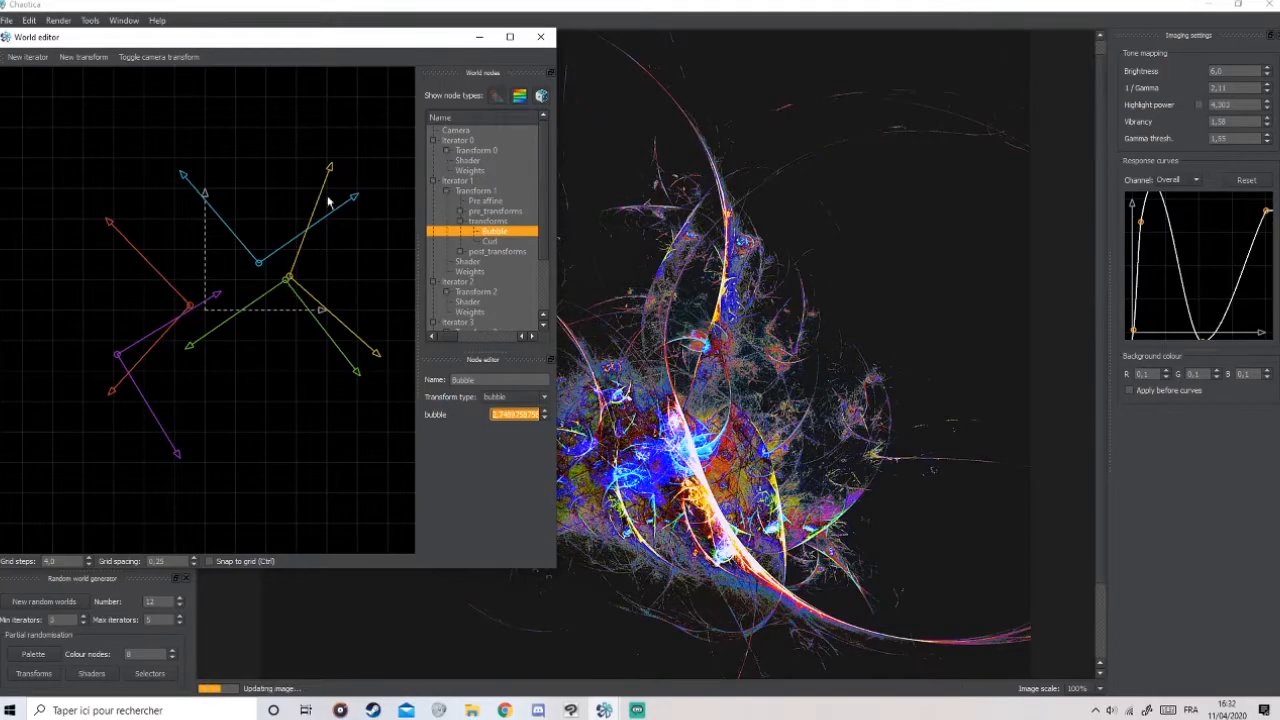
Move the origin of Iterator 1's blue pre affine up and slightly left, to an X offset of about 0.21.
mouse_move(340, 36)
mouse_down()
mouse_move(391, 20)
mouse_move(336, 43)
mouse_up()
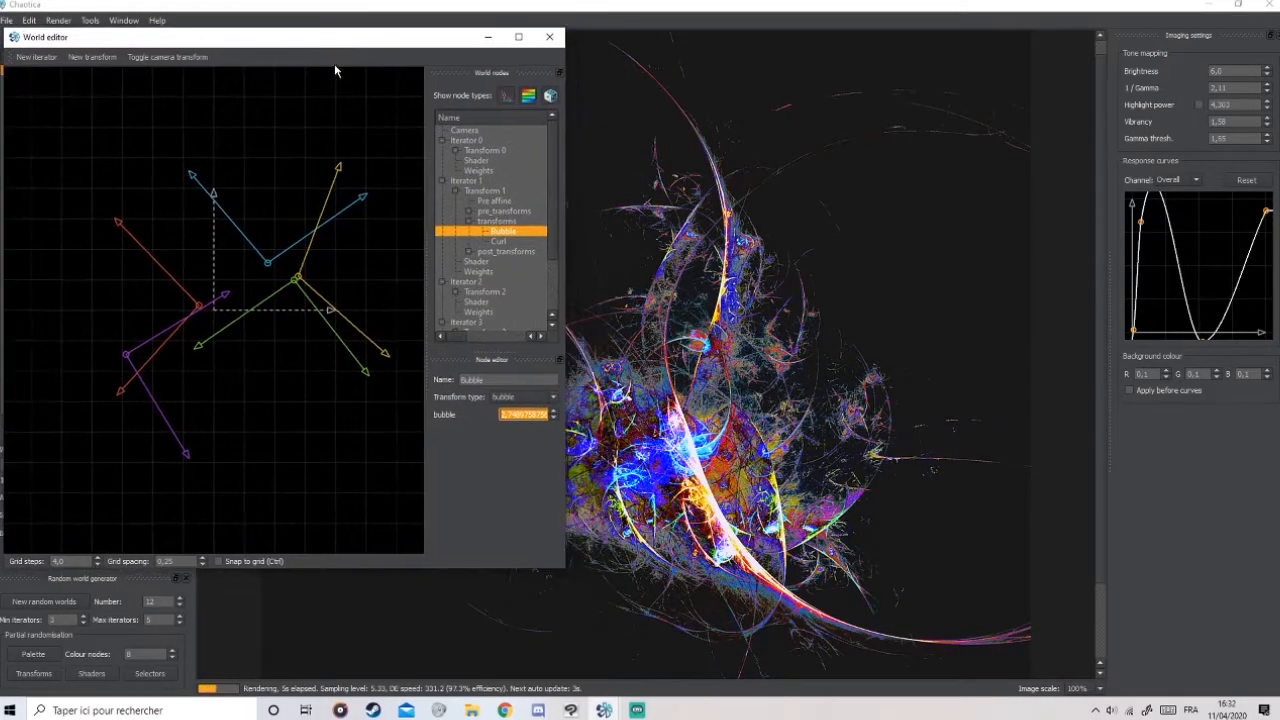
click(296, 294)
click(109, 263)
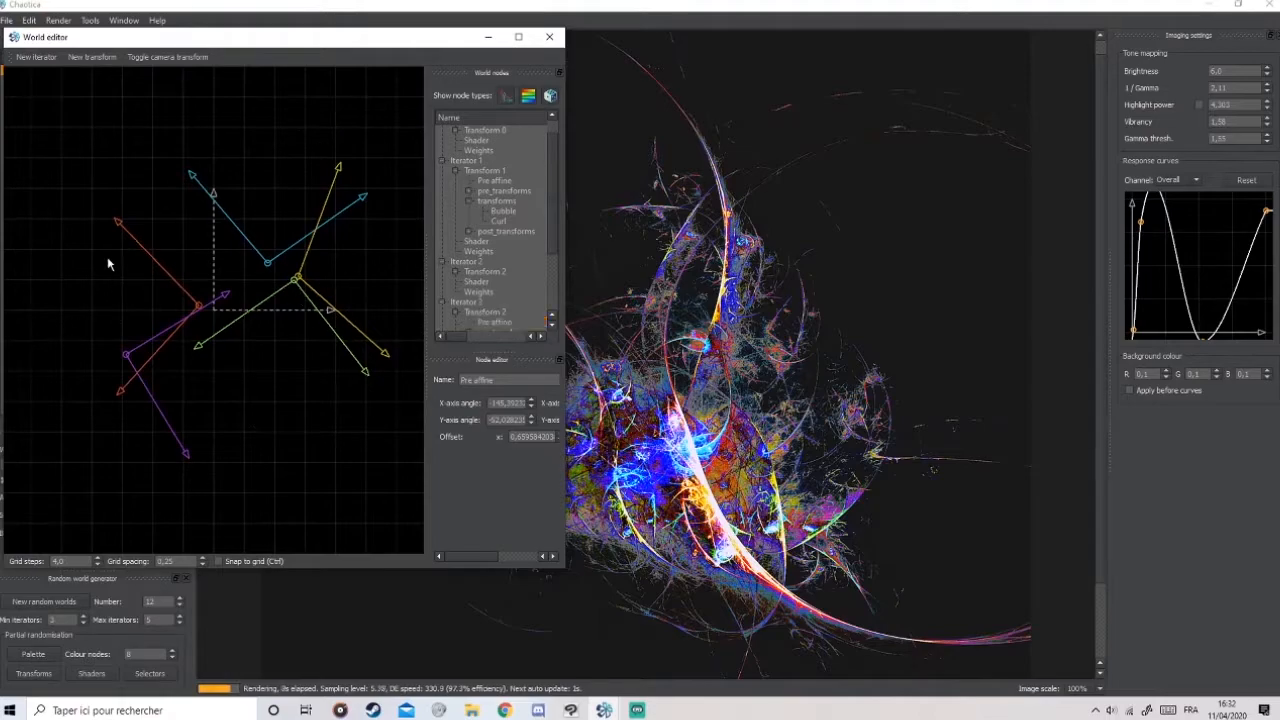
click(268, 265)
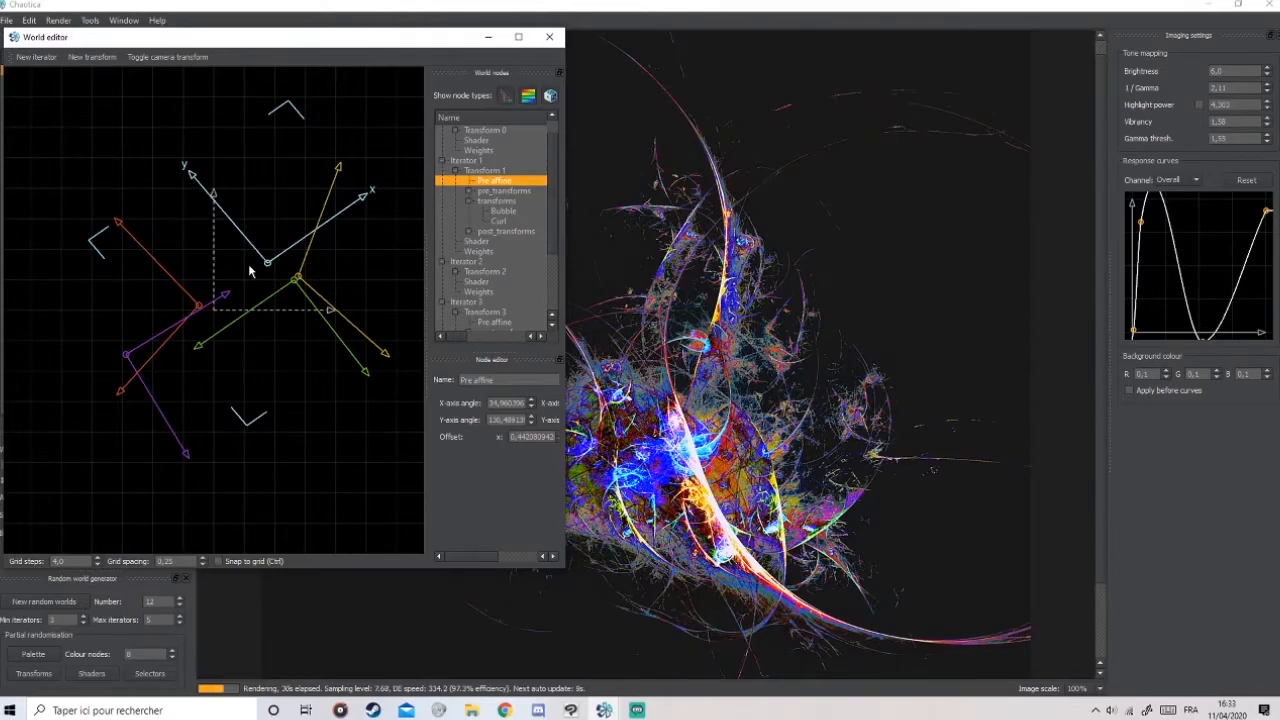
drag(268, 263, 214, 226)
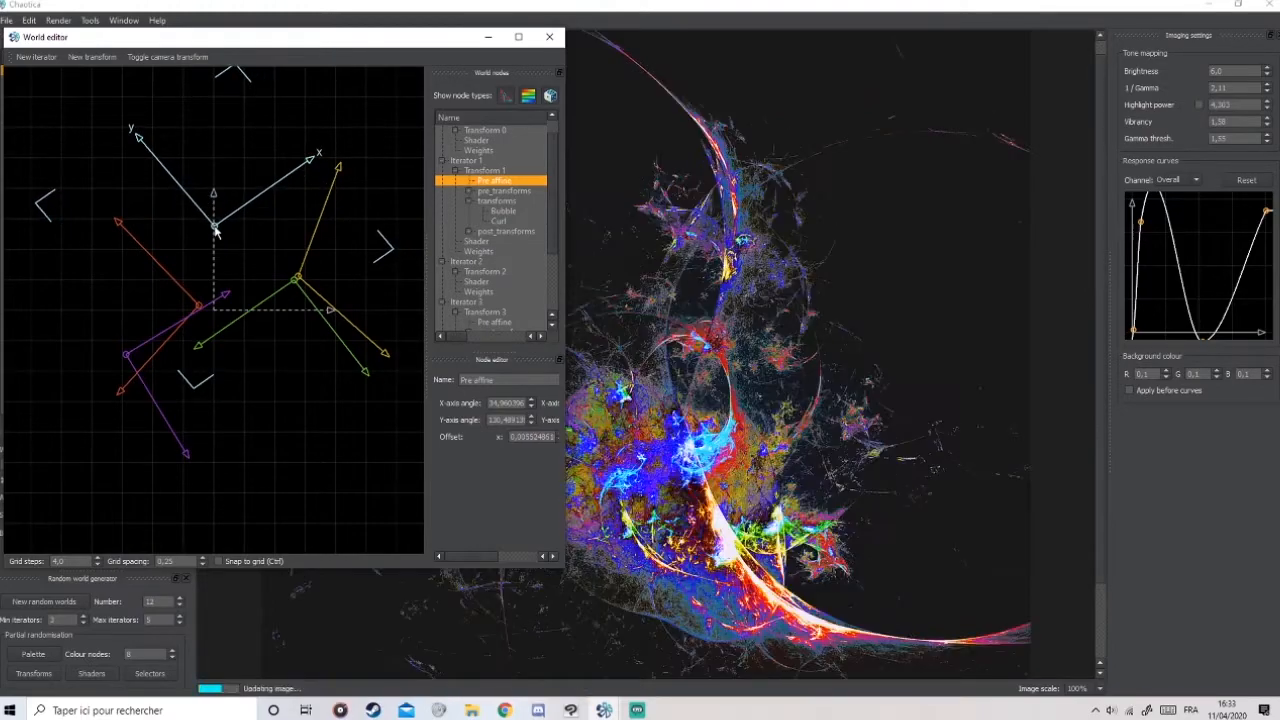
drag(216, 230, 241, 238)
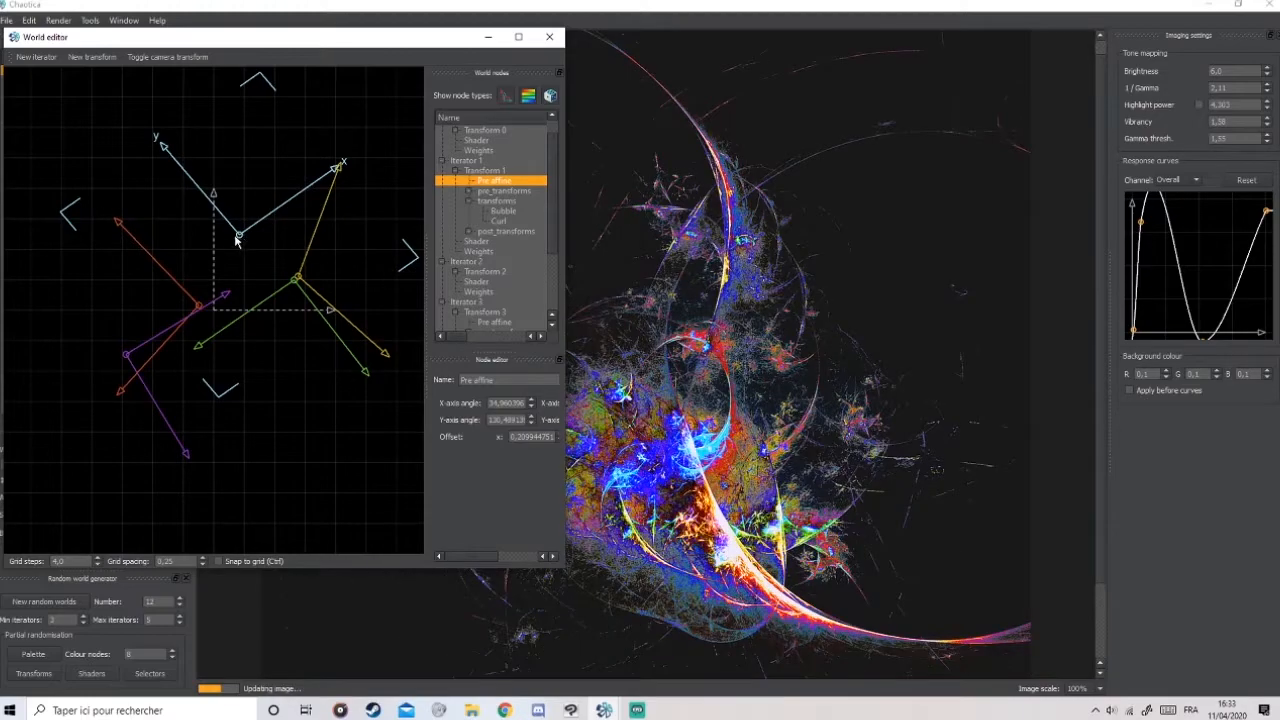
Reshape the X axis of Iterator 1's pre affine, checking the full render between adjustments, until it points down to the right.
drag(335, 170, 257, 219)
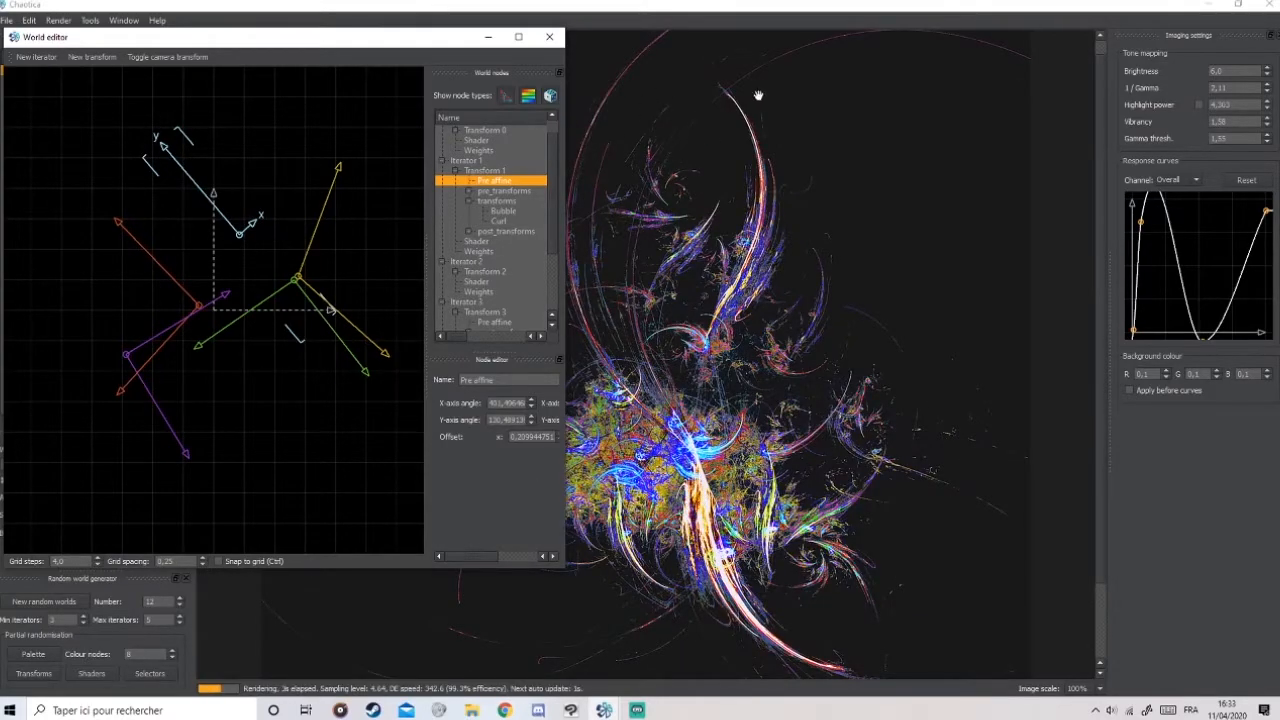
click(853, 648)
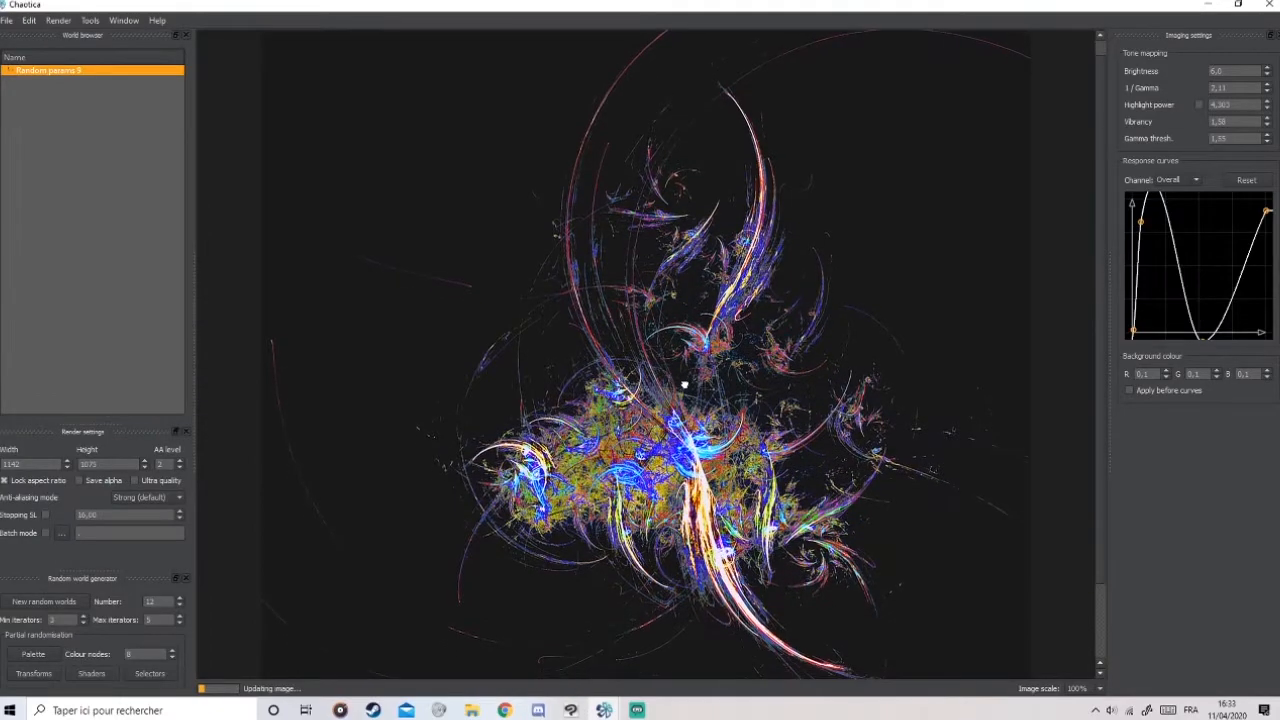
mouse_move(607, 712)
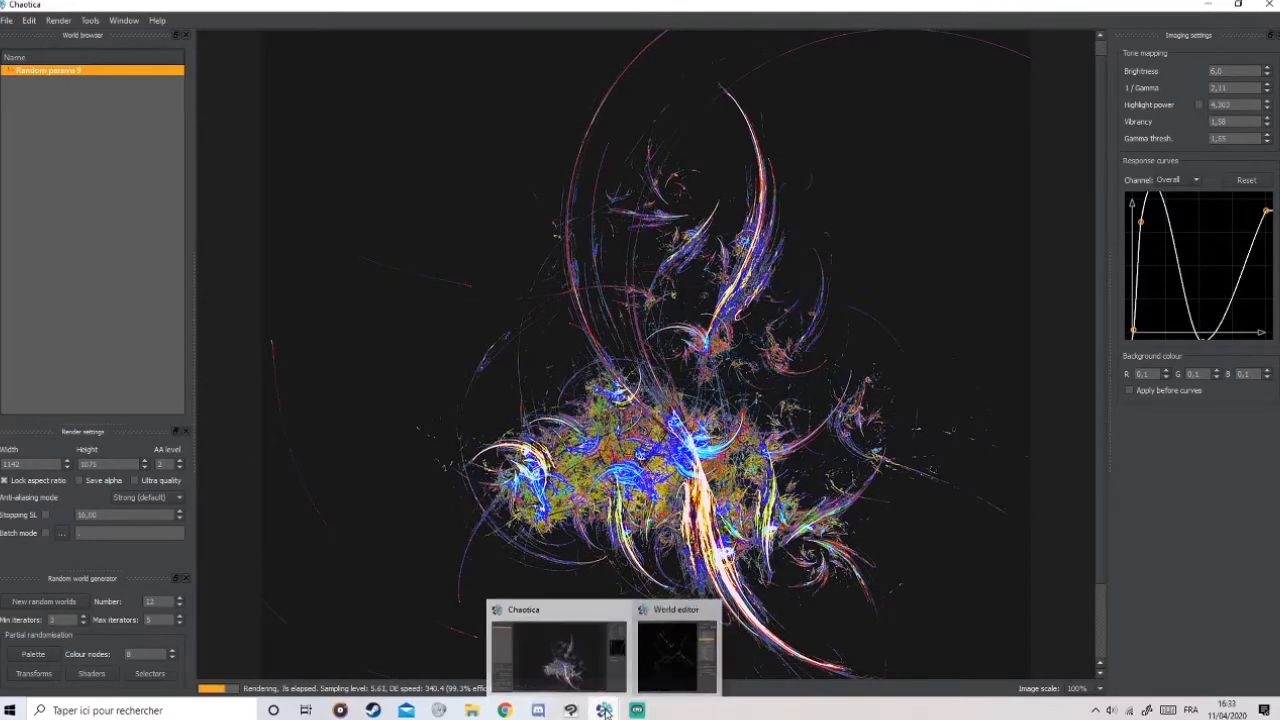
click(631, 630)
drag(257, 231, 343, 300)
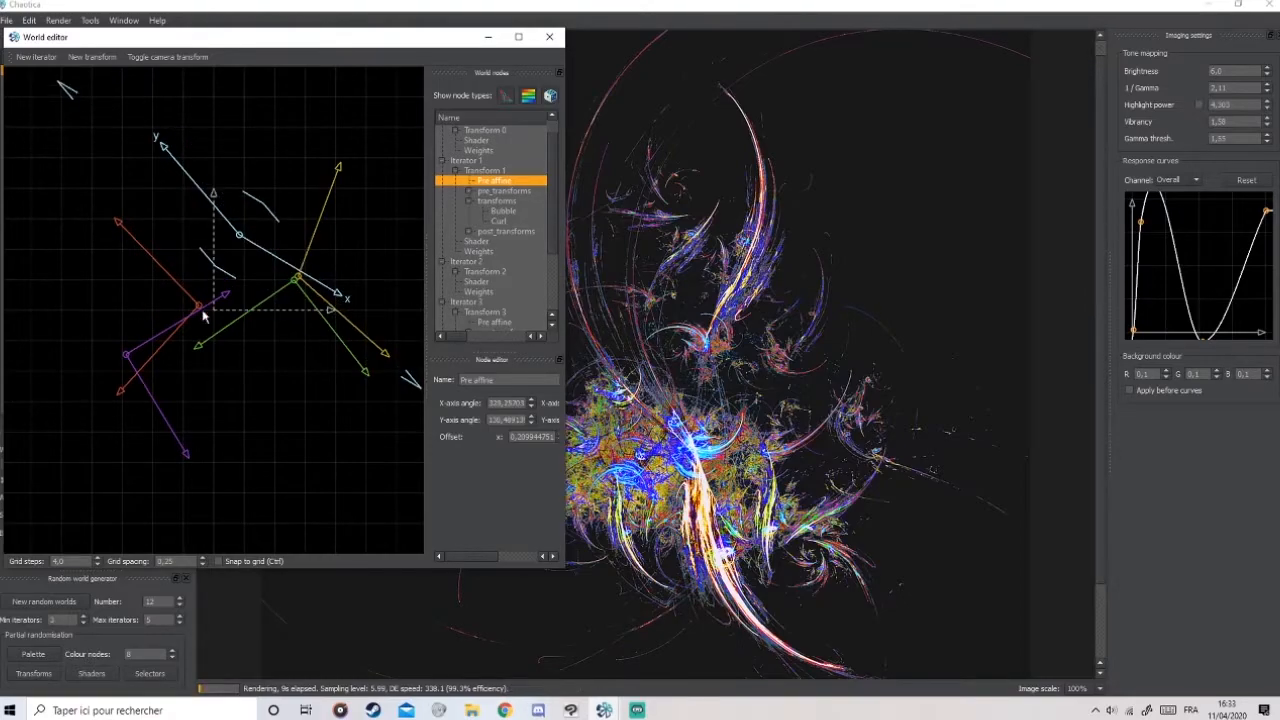
Move the pre affine origins of Transform 0 and Transform 2 up and right on the grid, and close the World editor.
drag(198, 305, 257, 221)
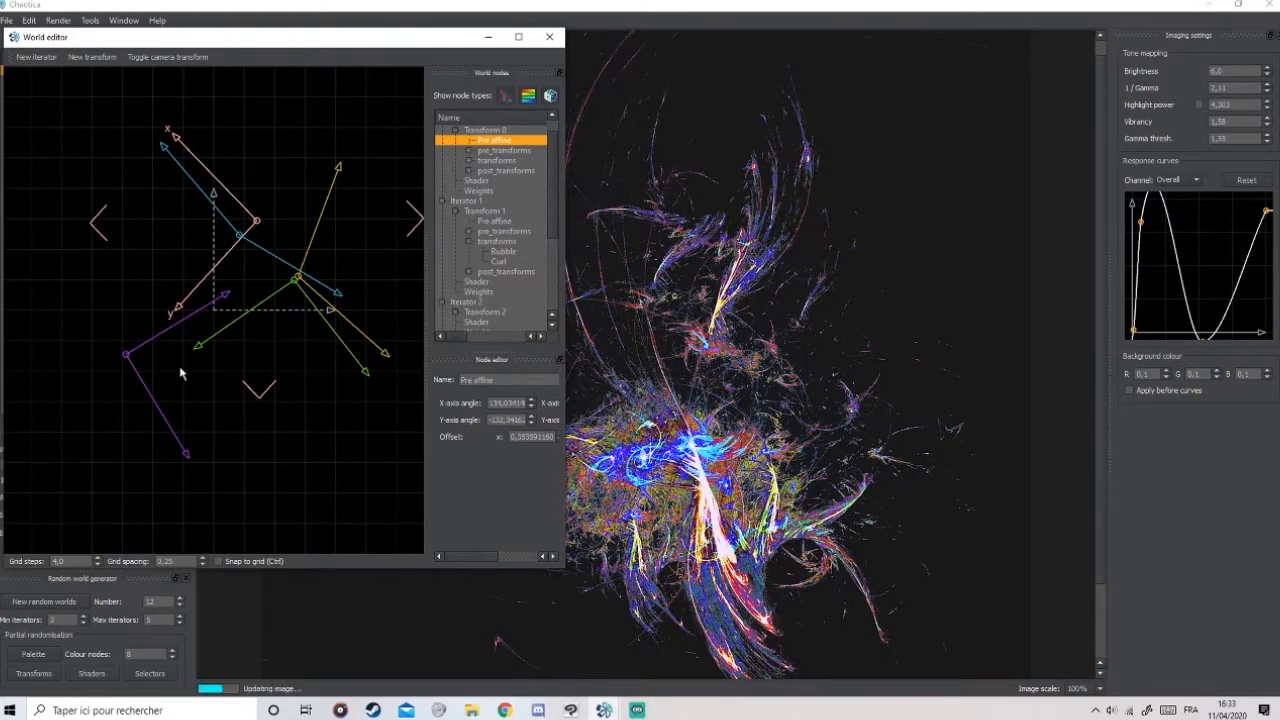
drag(126, 354, 170, 250)
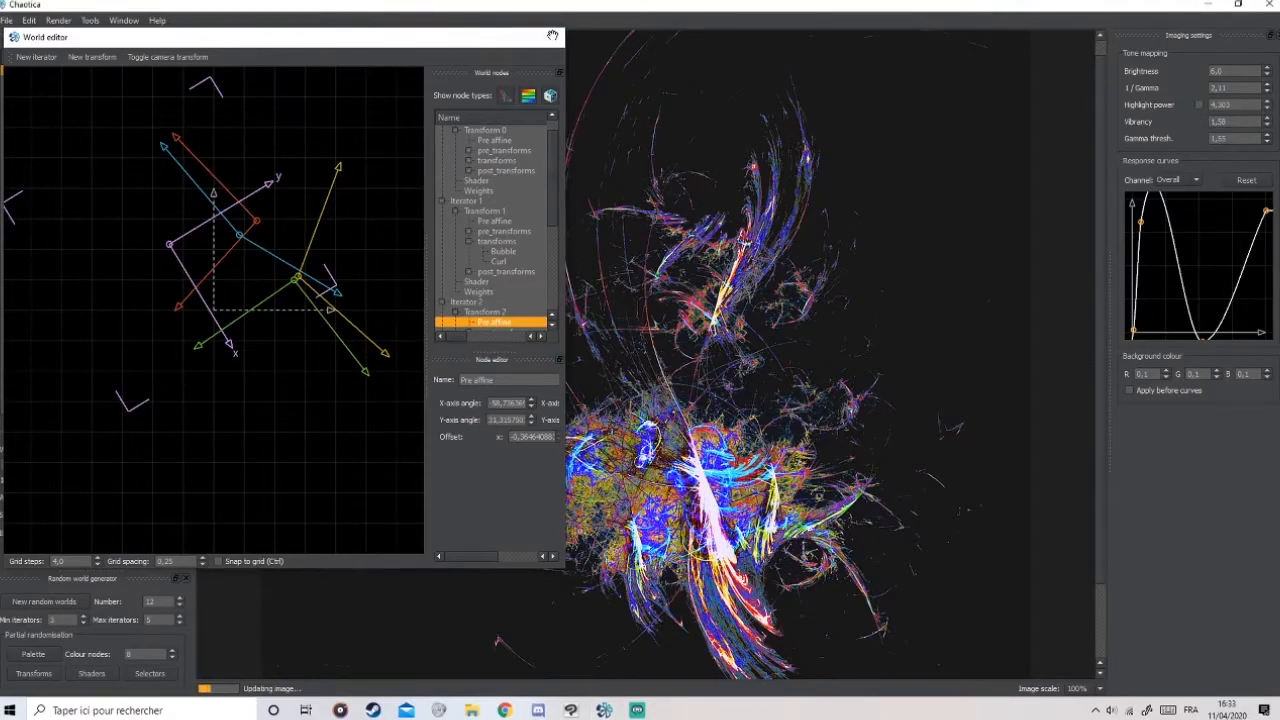
click(549, 36)
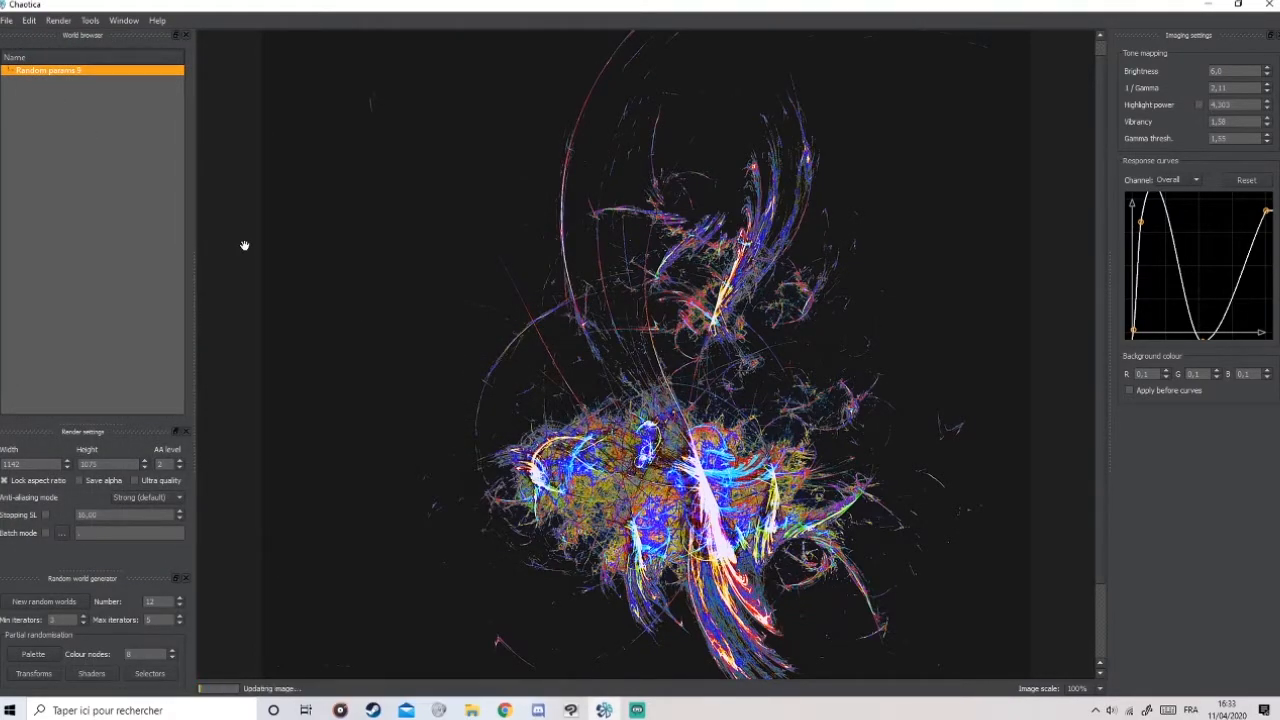
Create a new empty world and open the World editor for it.
click(6, 24)
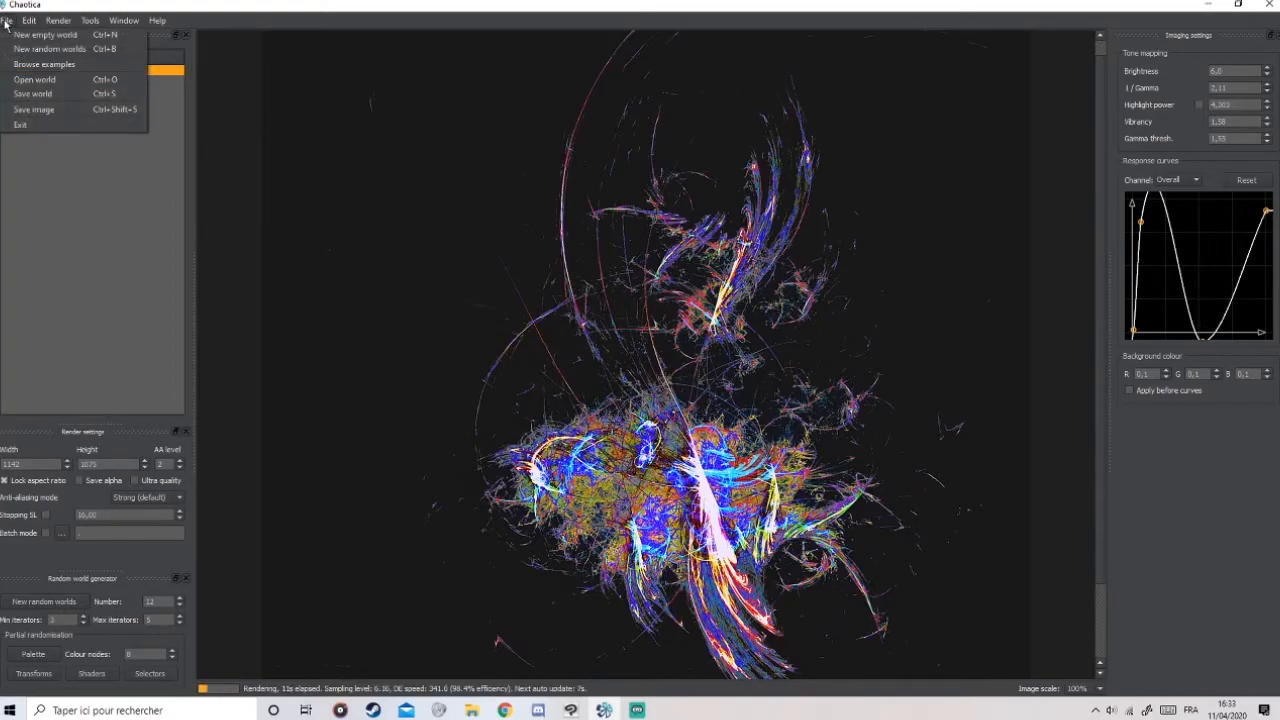
click(11, 38)
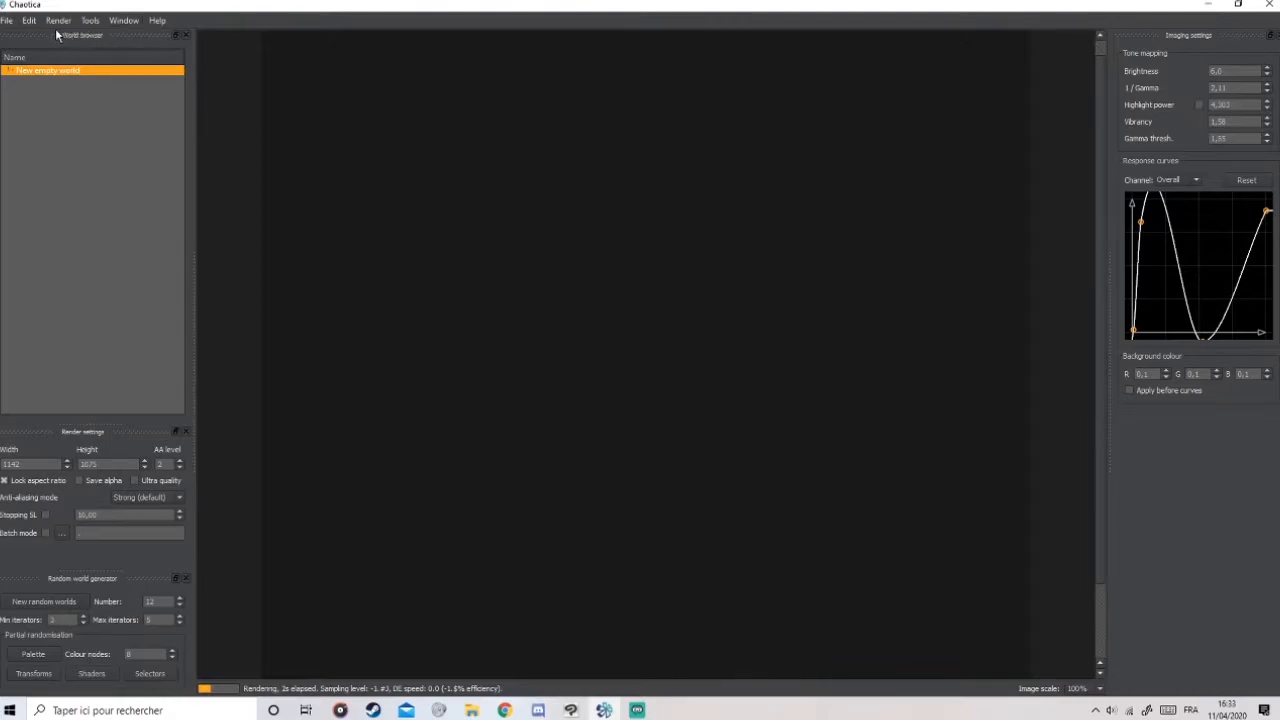
click(120, 22)
click(120, 32)
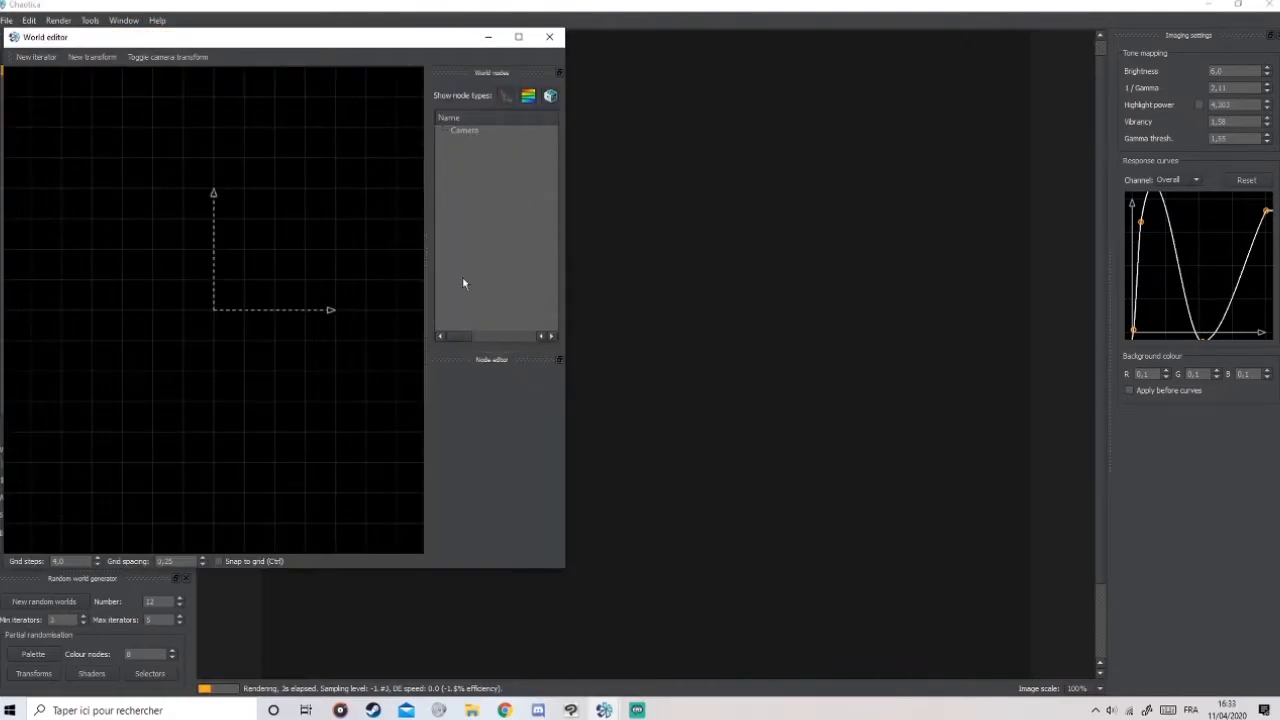
drag(336, 40, 371, 51)
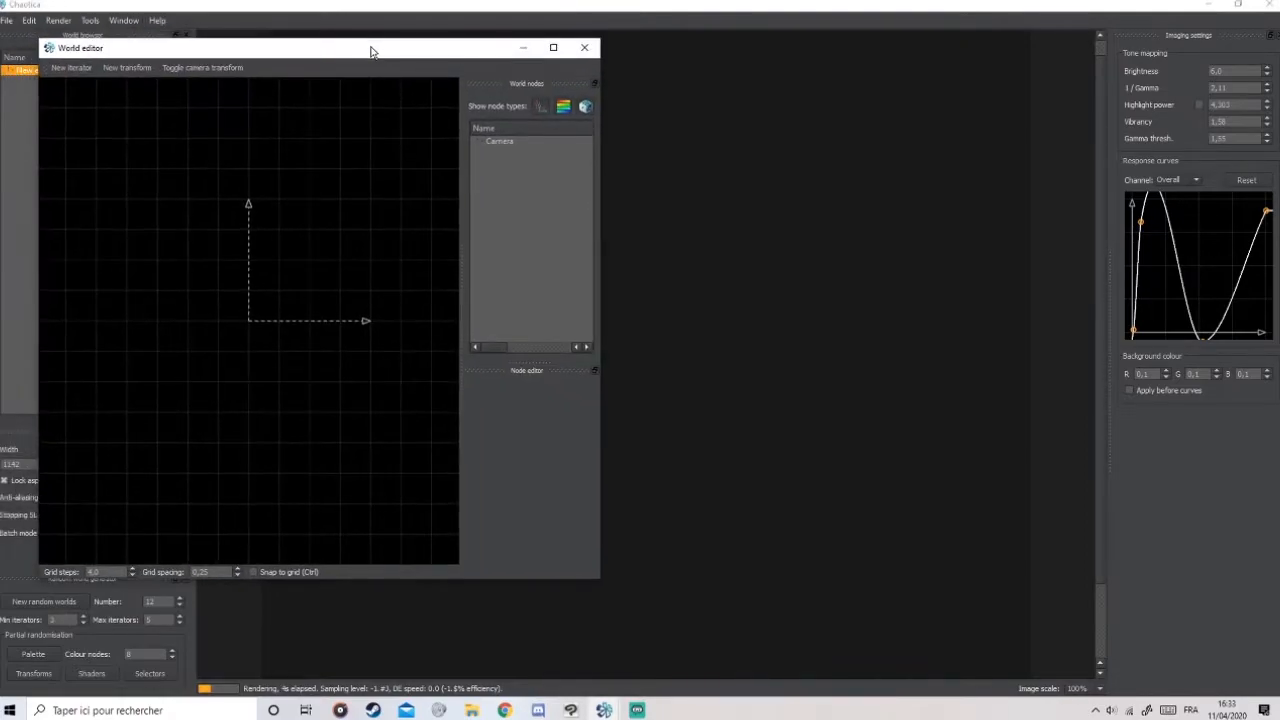
Add an iterator, add a new transform under its flam3 transform's transforms node, and select the resulting variation.
click(79, 70)
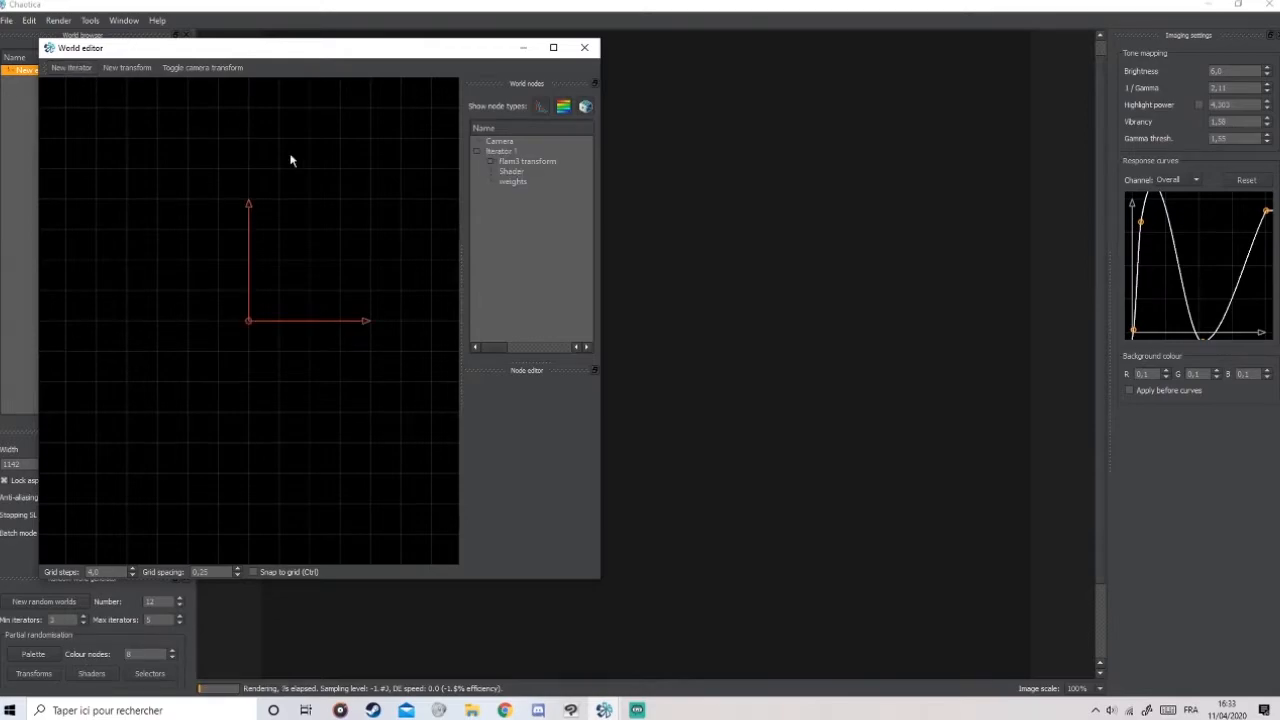
click(490, 162)
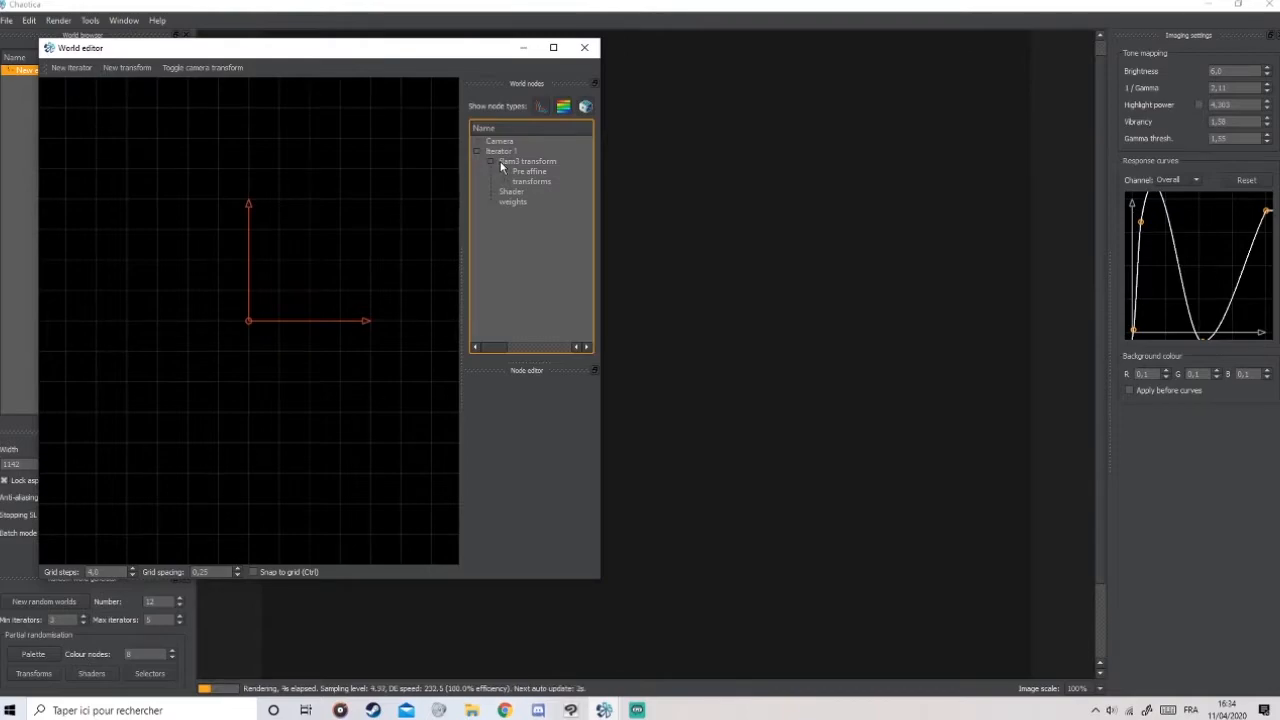
click(539, 180)
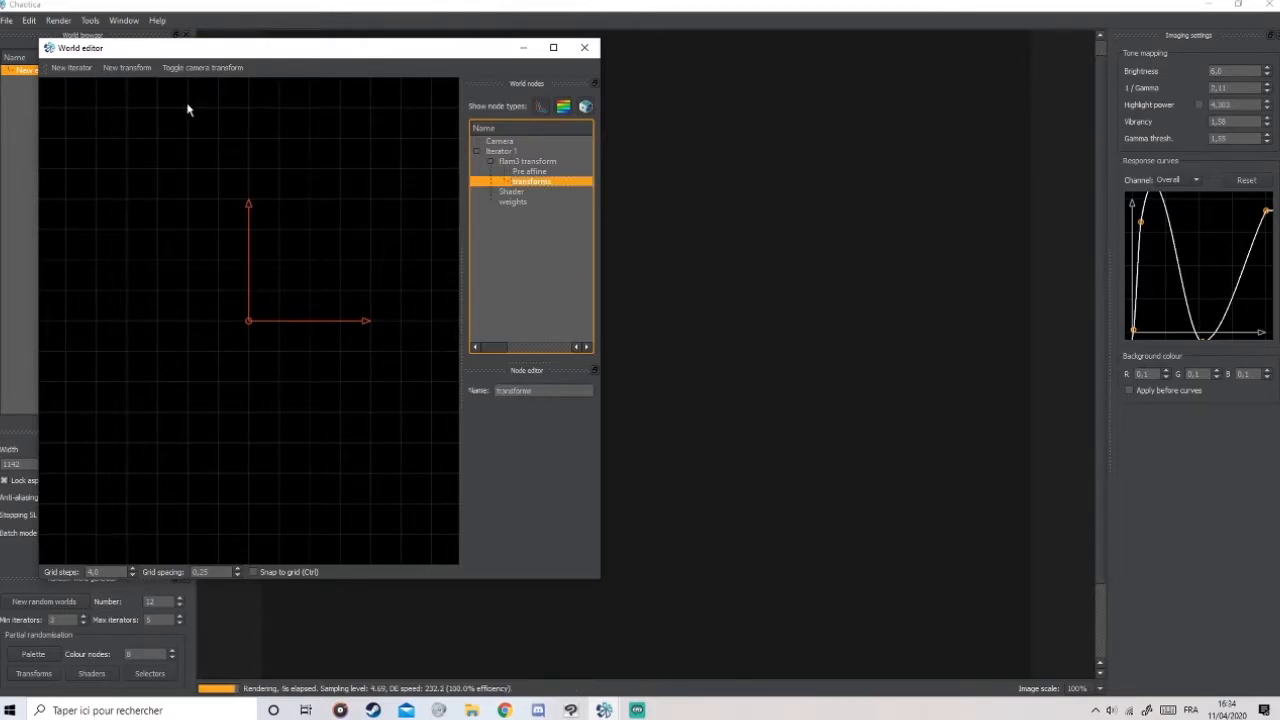
click(133, 69)
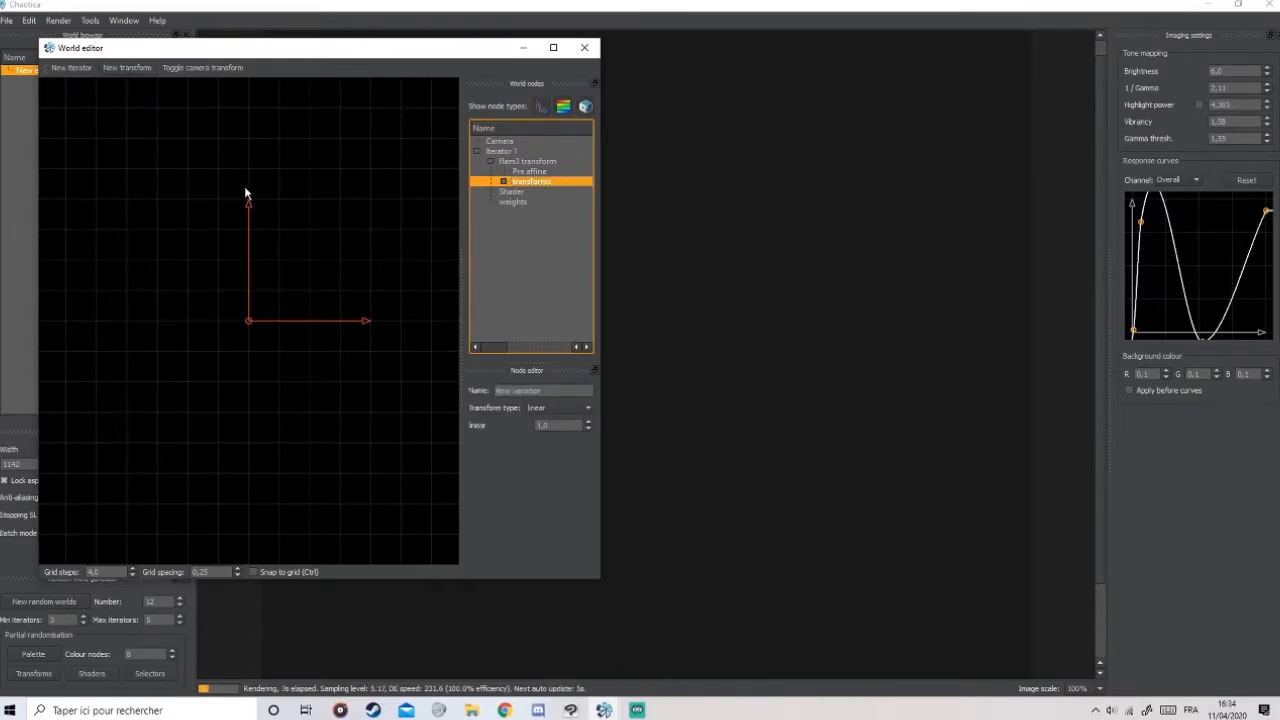
click(503, 182)
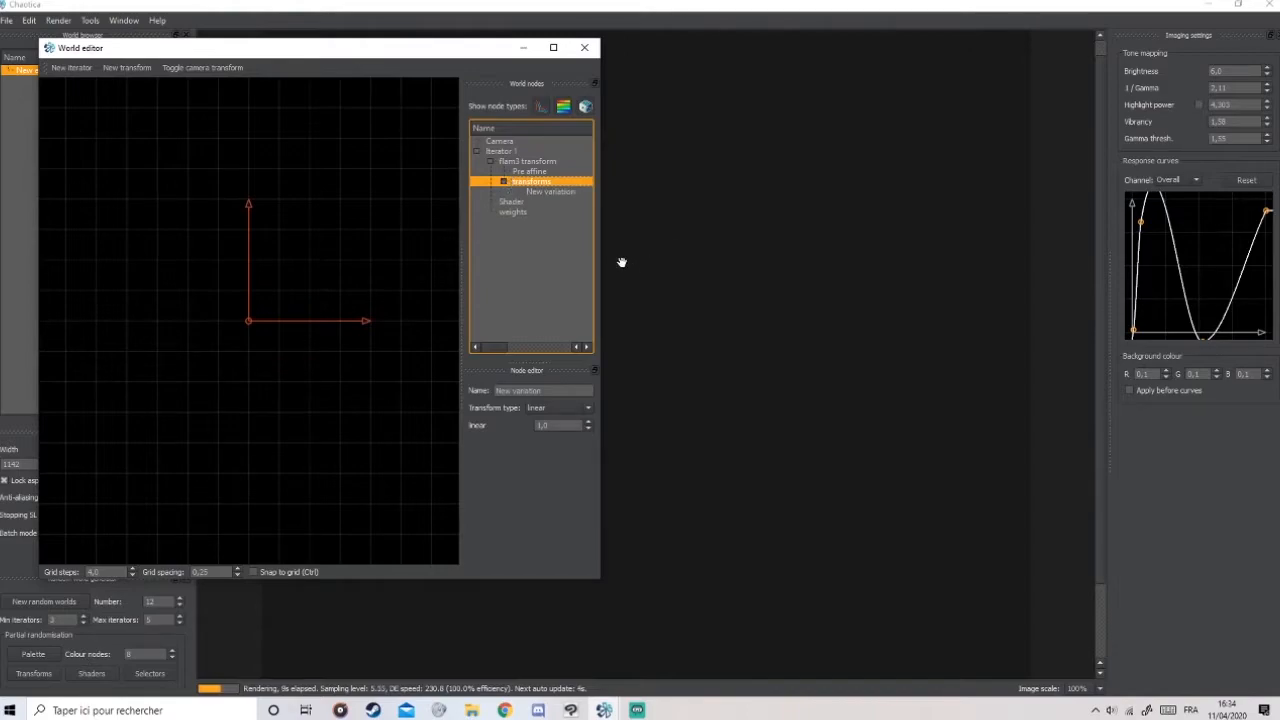
click(540, 190)
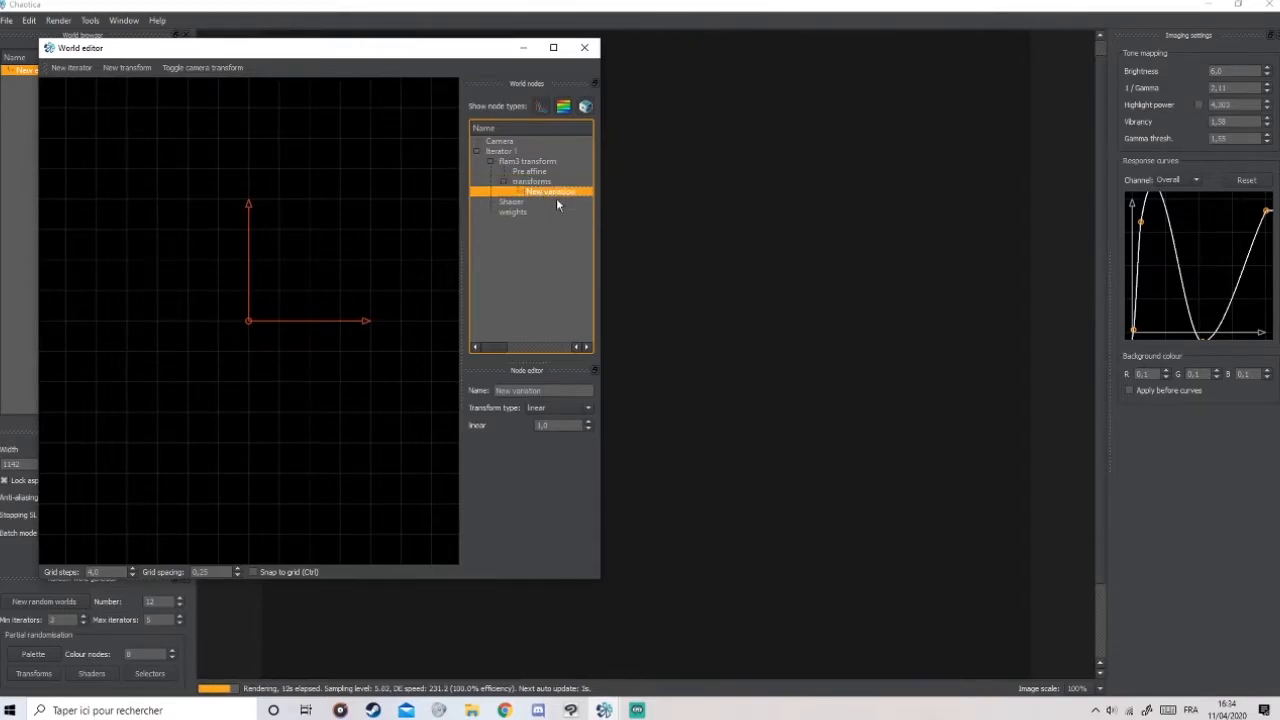
Browse the available transform types and set the new variation to bipolar.
click(560, 408)
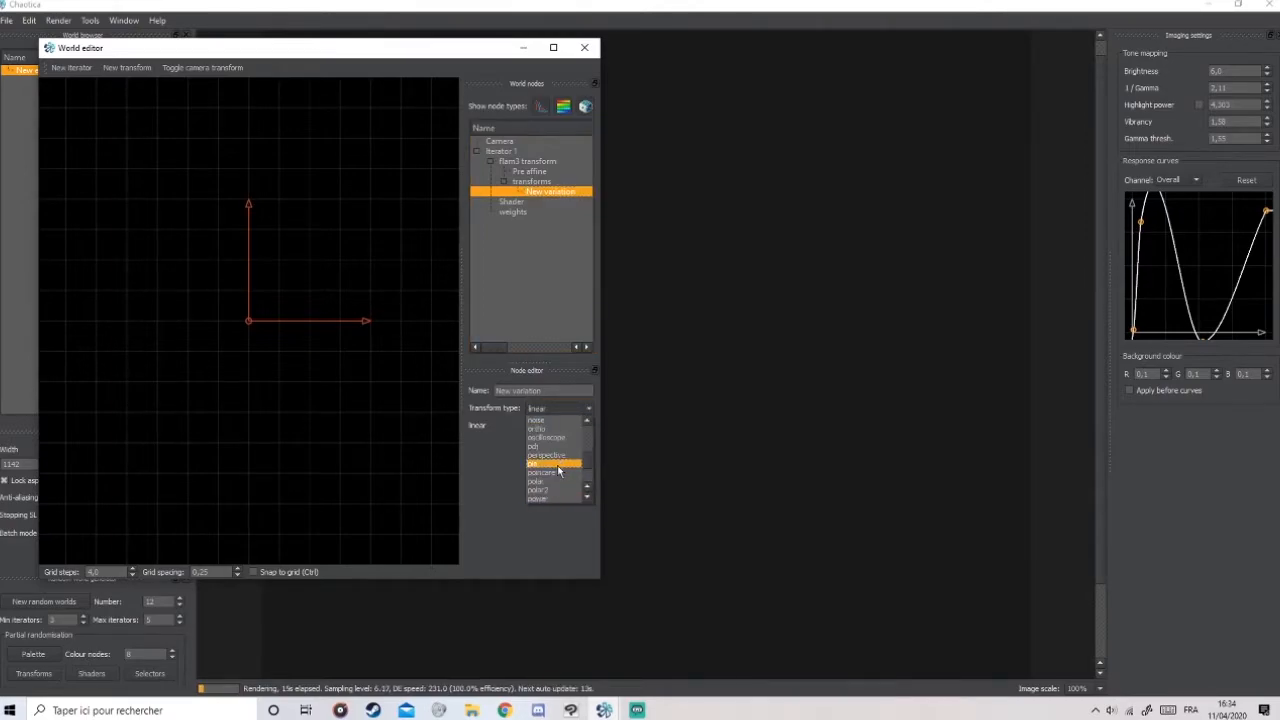
scroll(555, 470, down, 10)
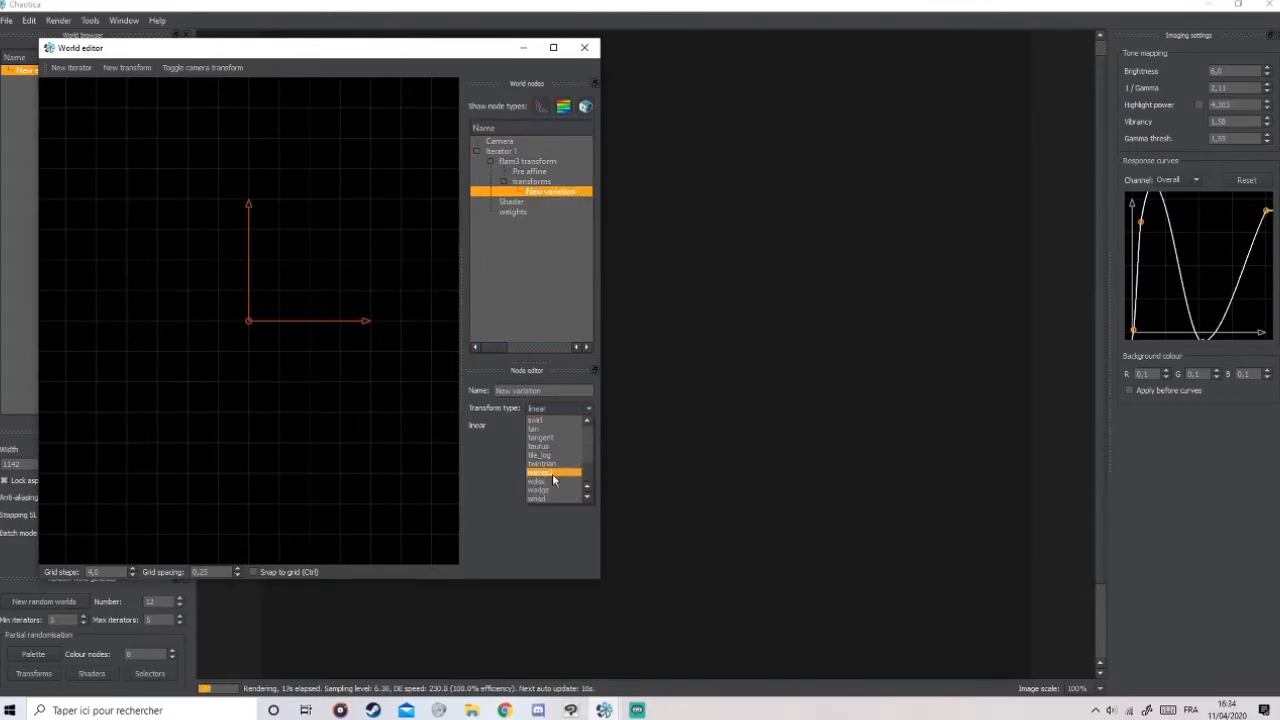
scroll(553, 480, up, 10)
scroll(553, 488, up, 10)
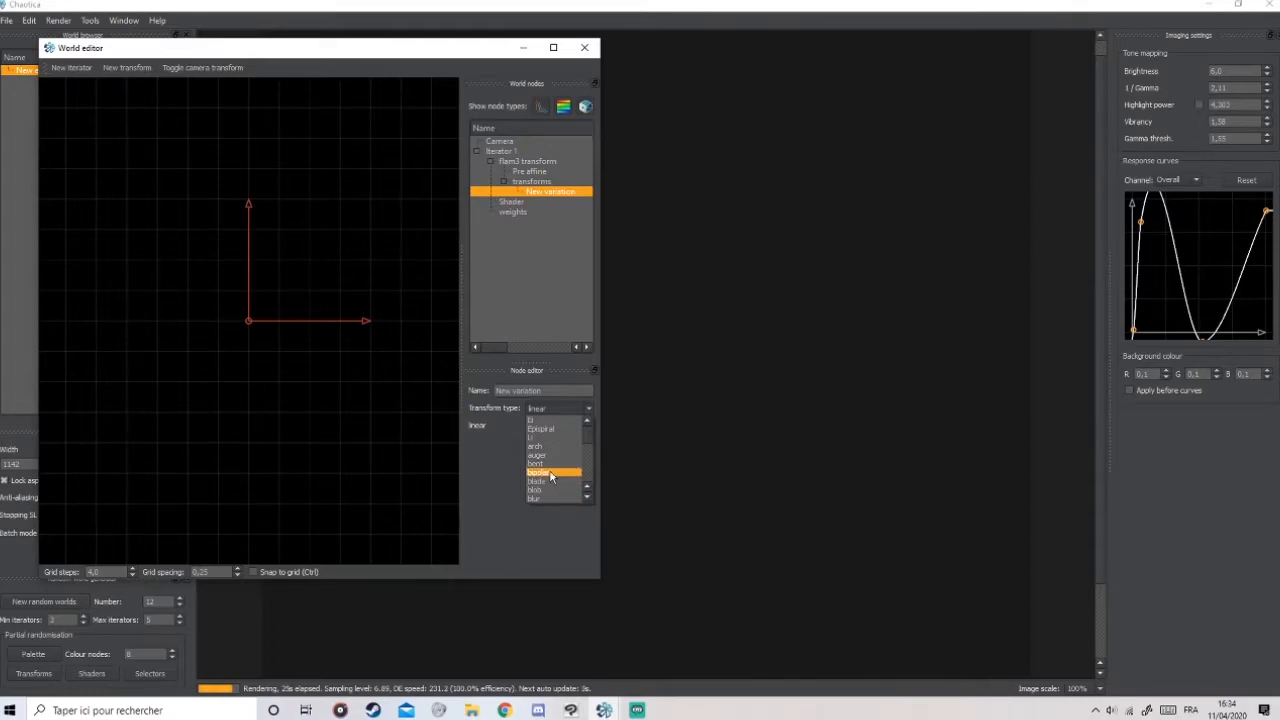
click(553, 472)
Change the new variation's transform type to diamond and increase its diamond value.
click(586, 409)
scroll(561, 490, down, 6)
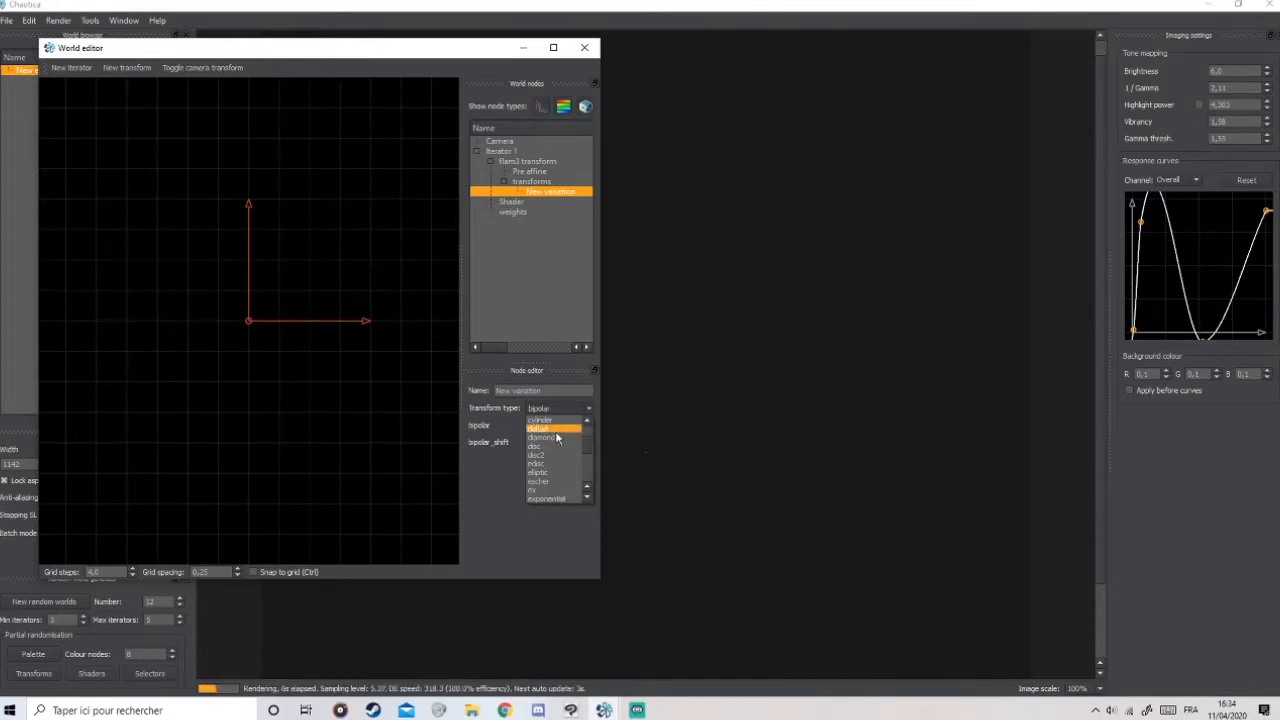
click(558, 437)
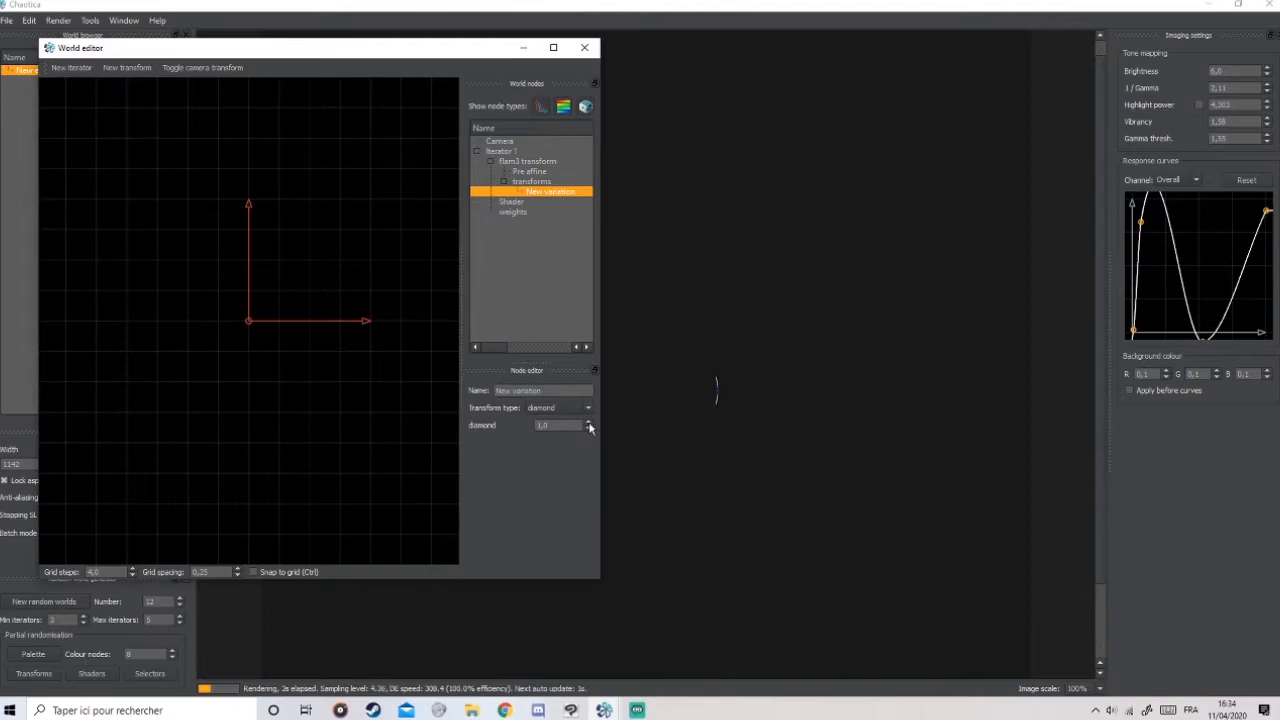
drag(589, 427, 599, 348)
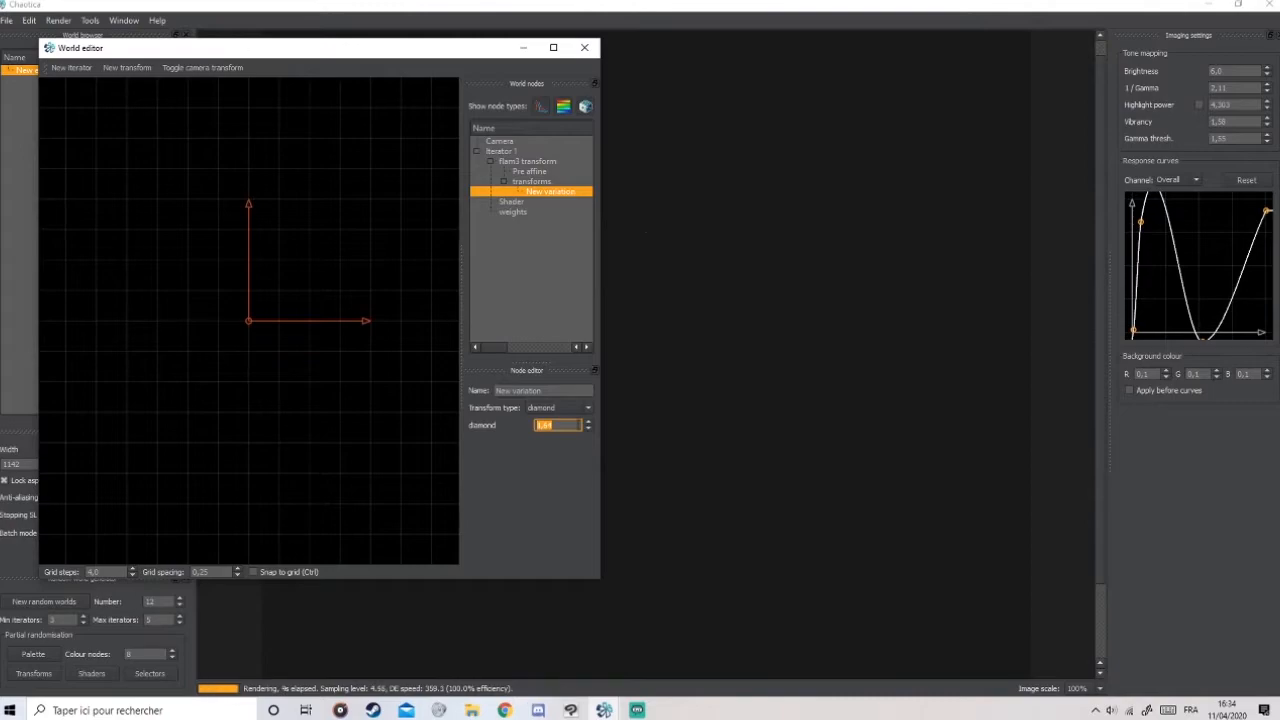
Fine-tune the diamond value, and offset Iterator 1's Pre affine with its x-axis at about -13° and y-axis at about 158°.
click(588, 429)
drag(337, 49, 295, 93)
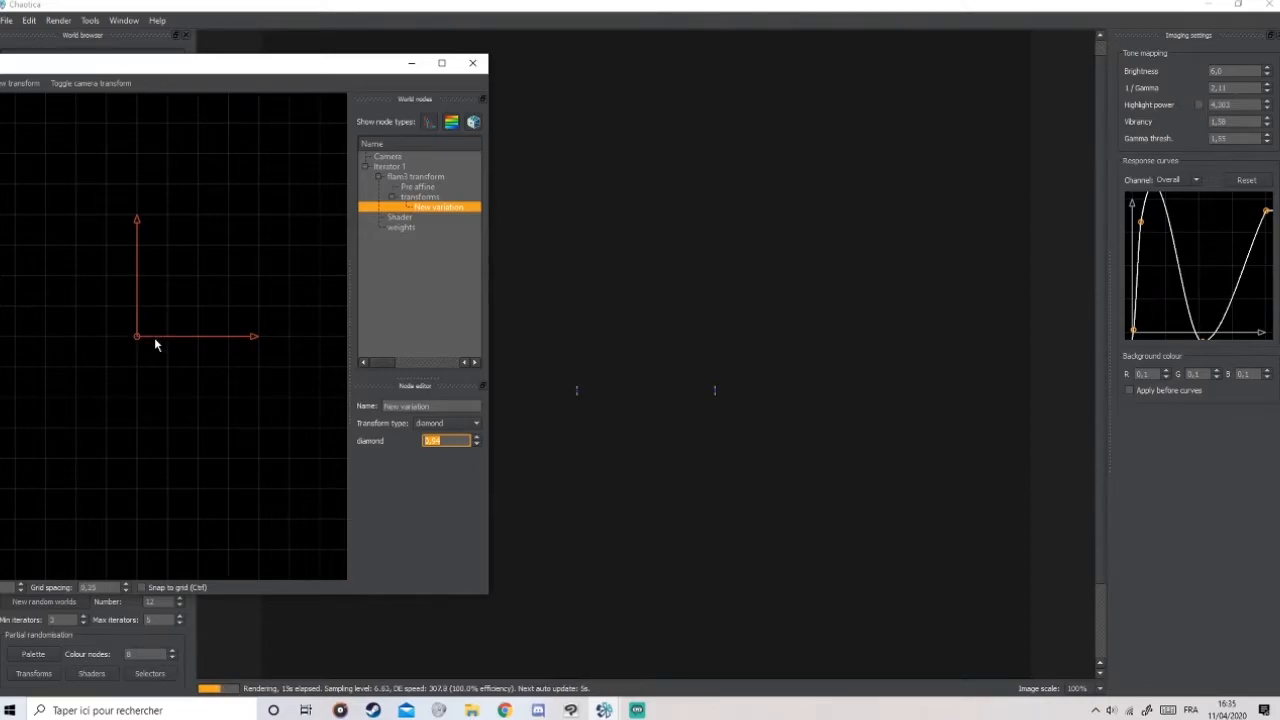
drag(182, 75, 256, 74)
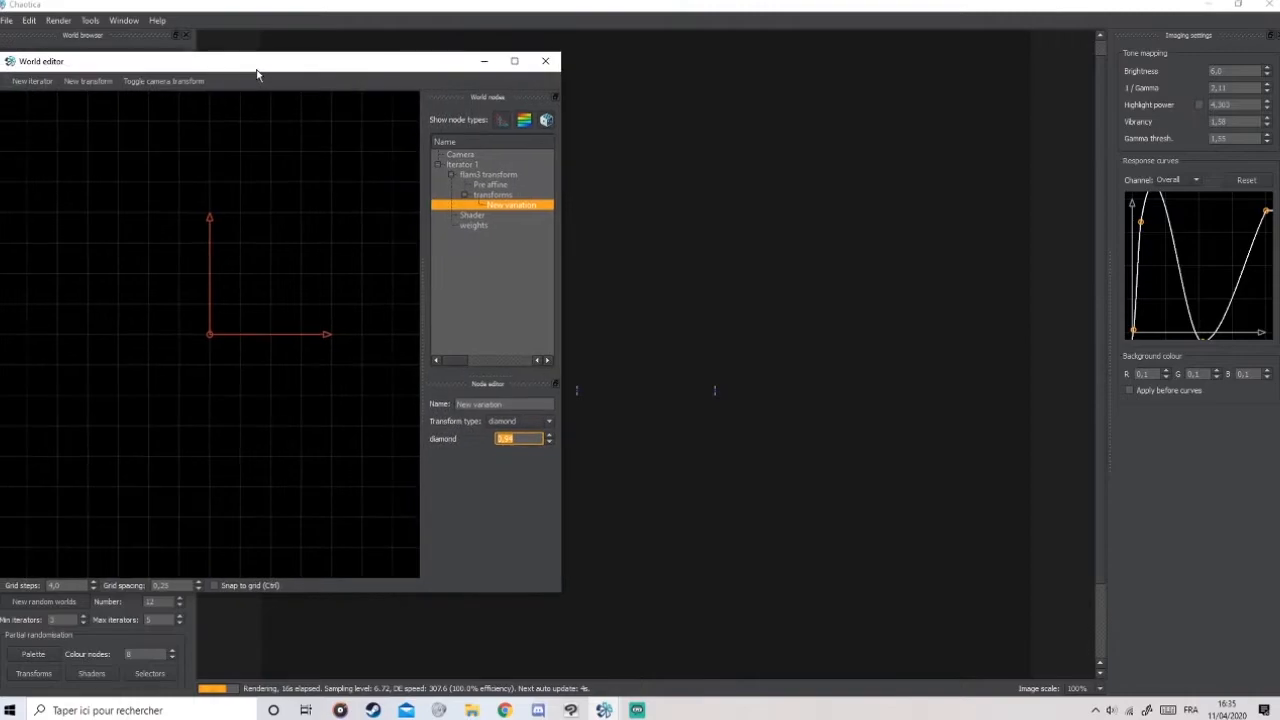
click(209, 341)
drag(169, 261, 128, 357)
drag(274, 378, 210, 383)
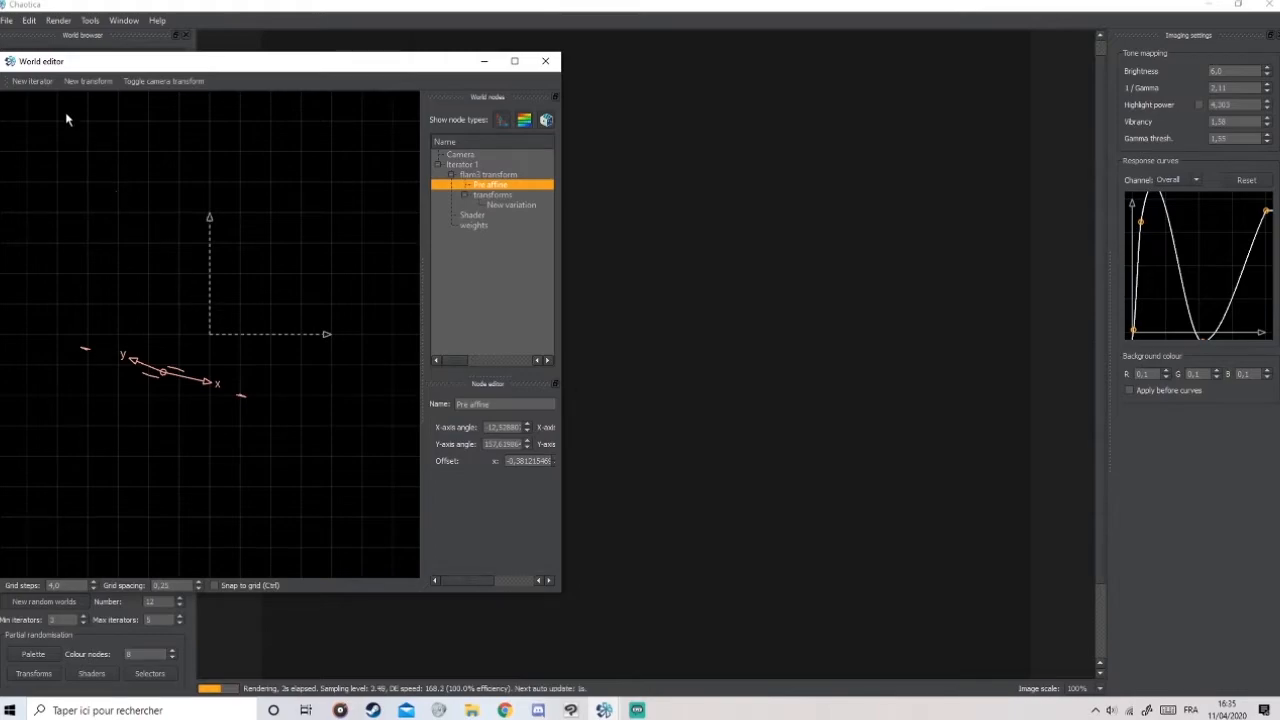
Add a second iterator and create a new transform under its flam3 transform's transforms node.
click(463, 167)
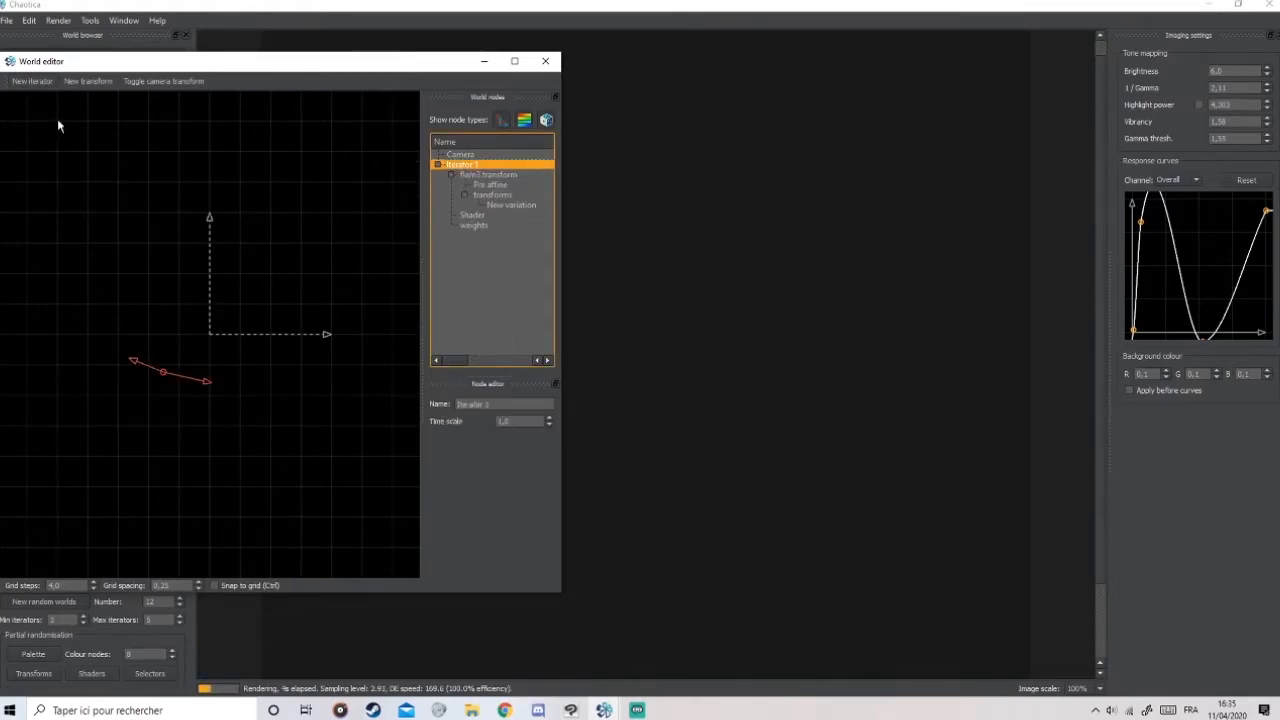
click(33, 81)
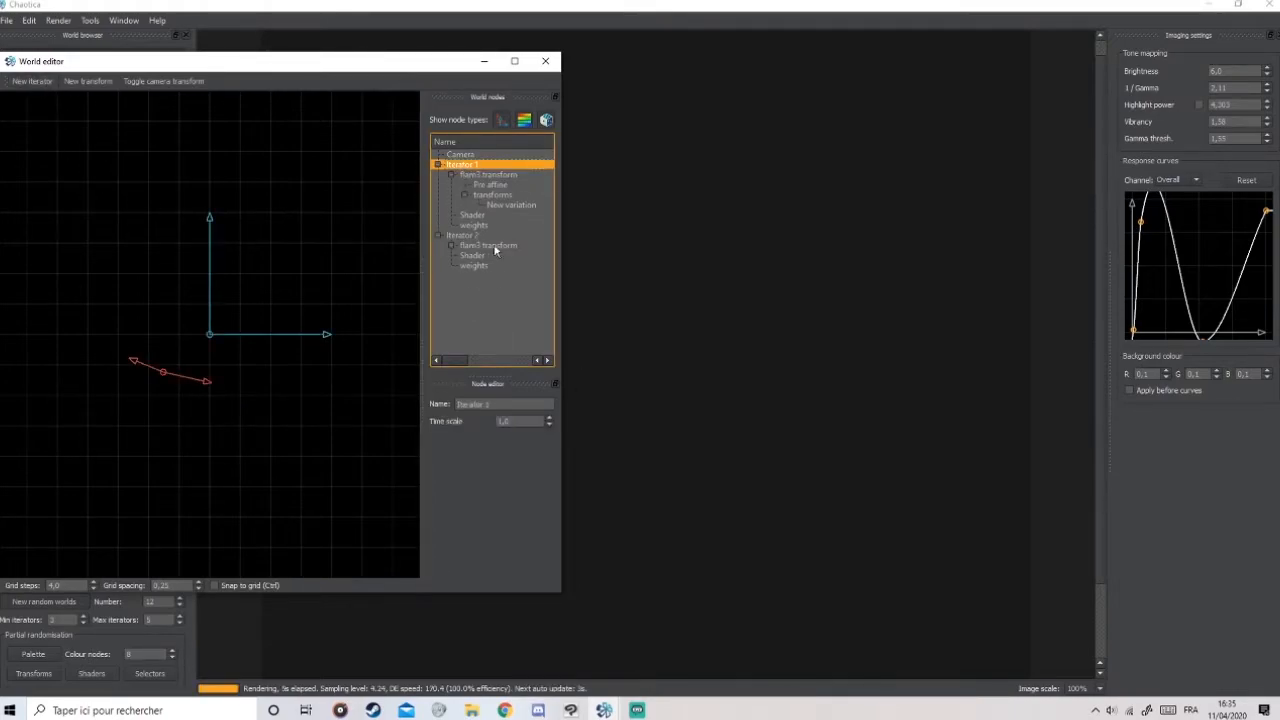
click(448, 245)
click(502, 266)
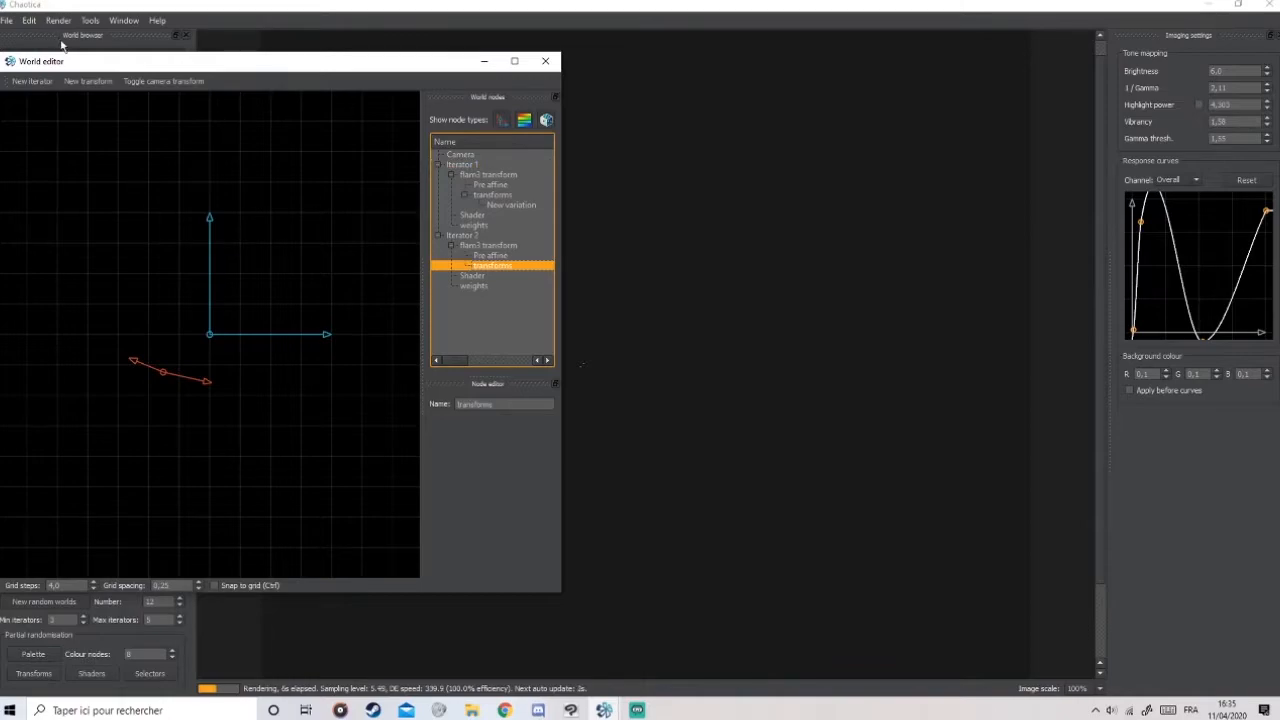
click(88, 82)
Set the transform type of Iterator 2's new variation to spiral.
click(466, 268)
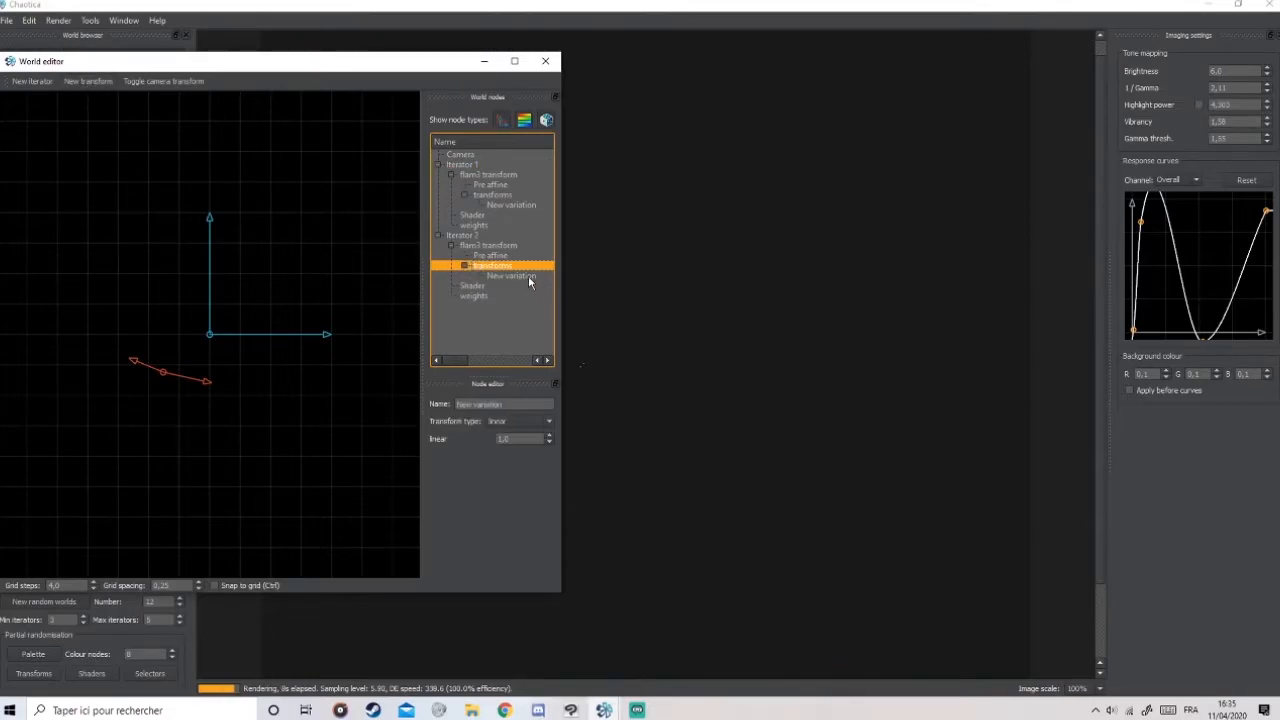
click(519, 424)
scroll(523, 486, down, 1)
scroll(524, 512, down, 4)
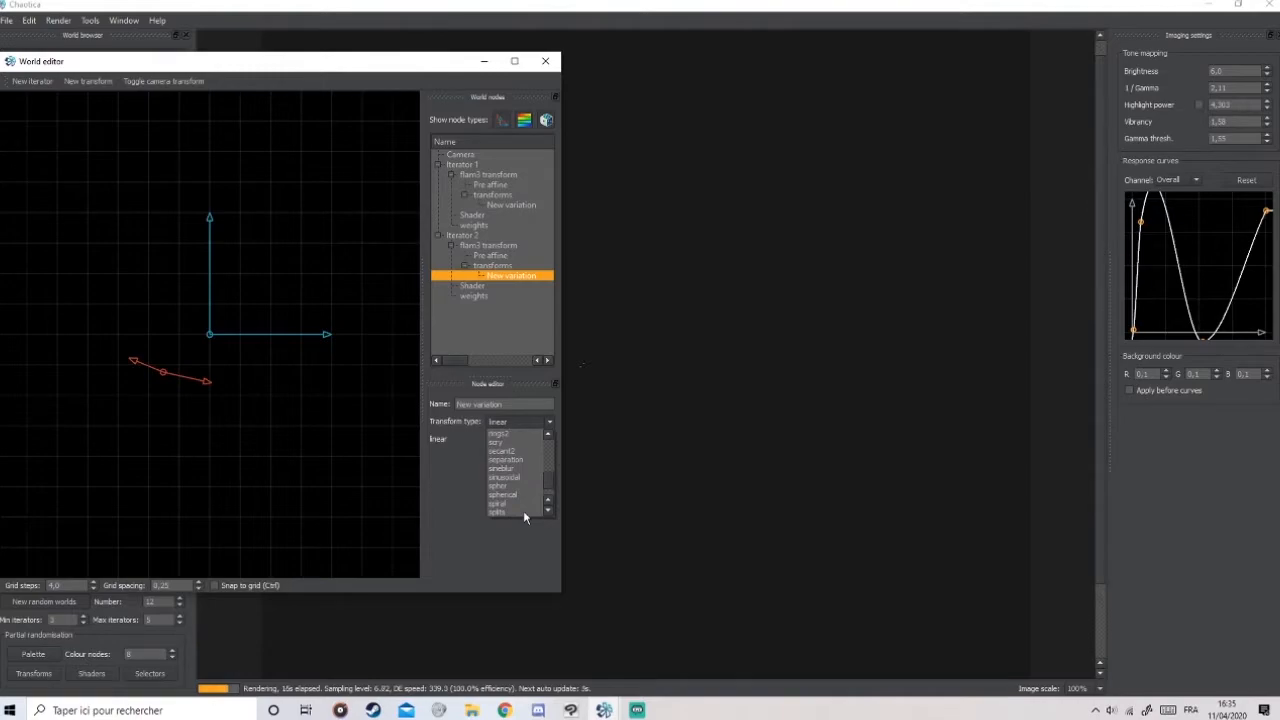
click(515, 503)
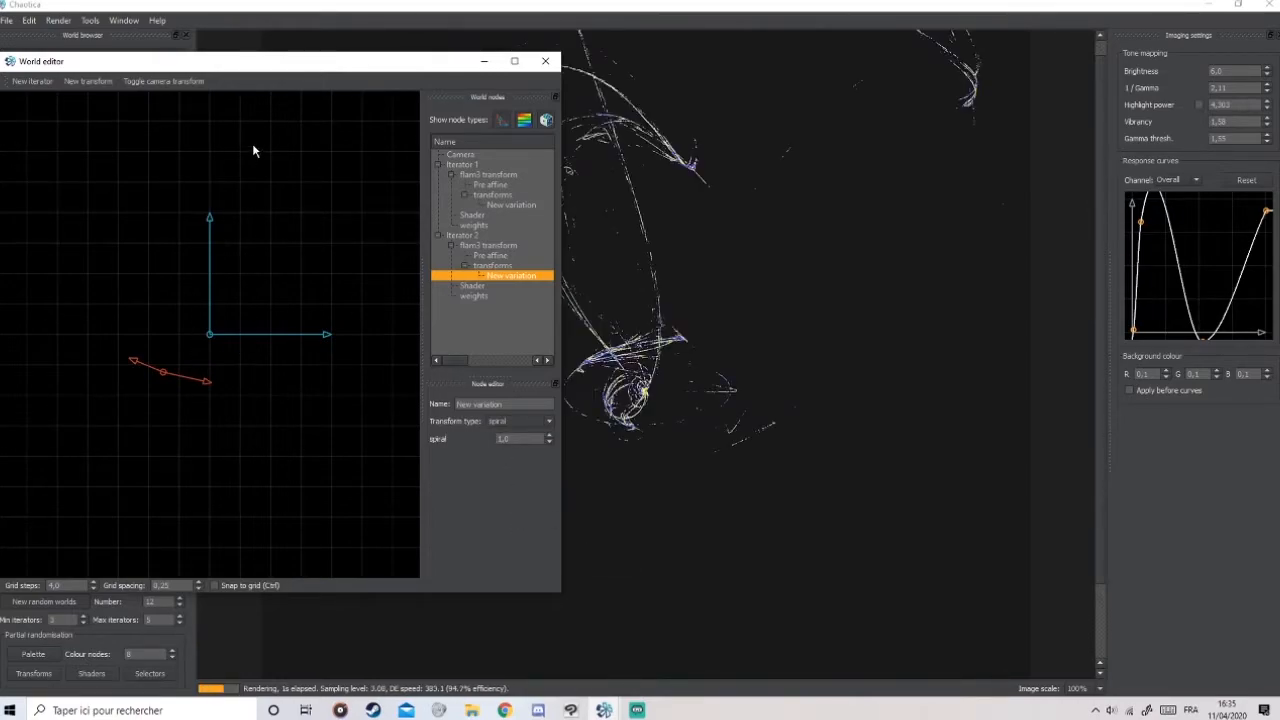
Offset Iterator 2's Pre affine to about 0.73 in x, with its x-axis at about -125° and y-axis at about 116°.
drag(315, 66, 216, 52)
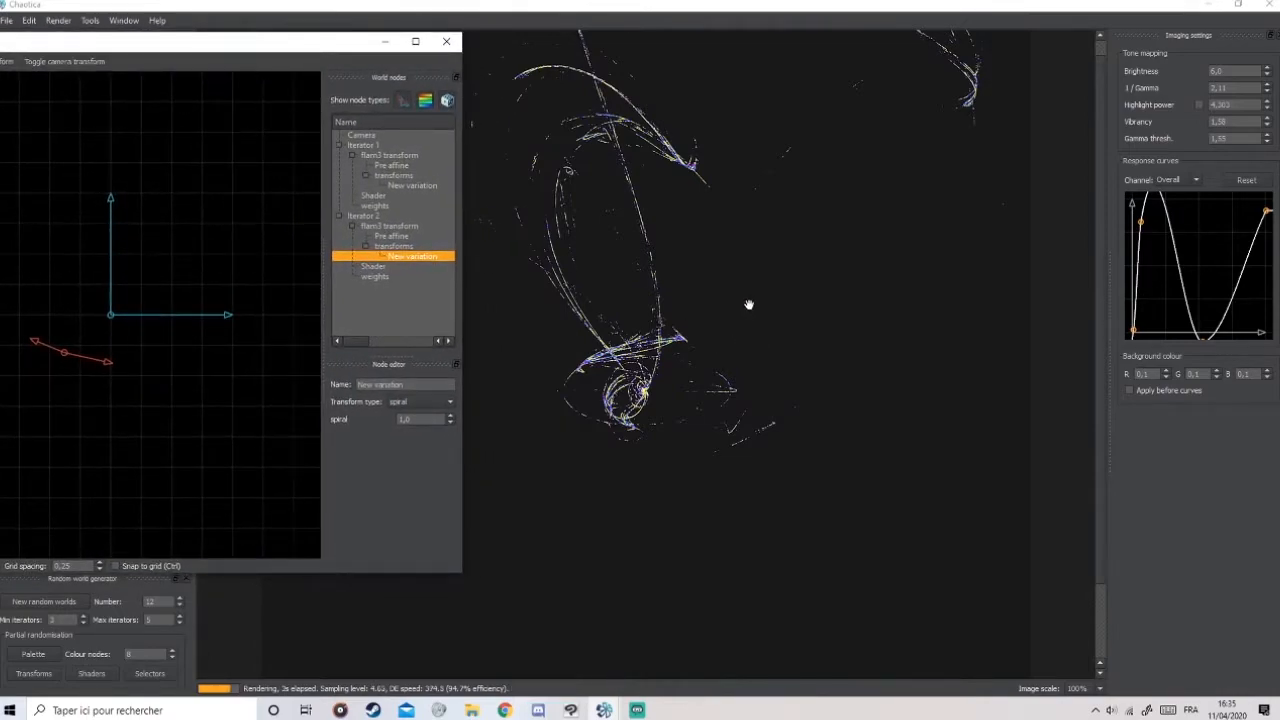
click(388, 41)
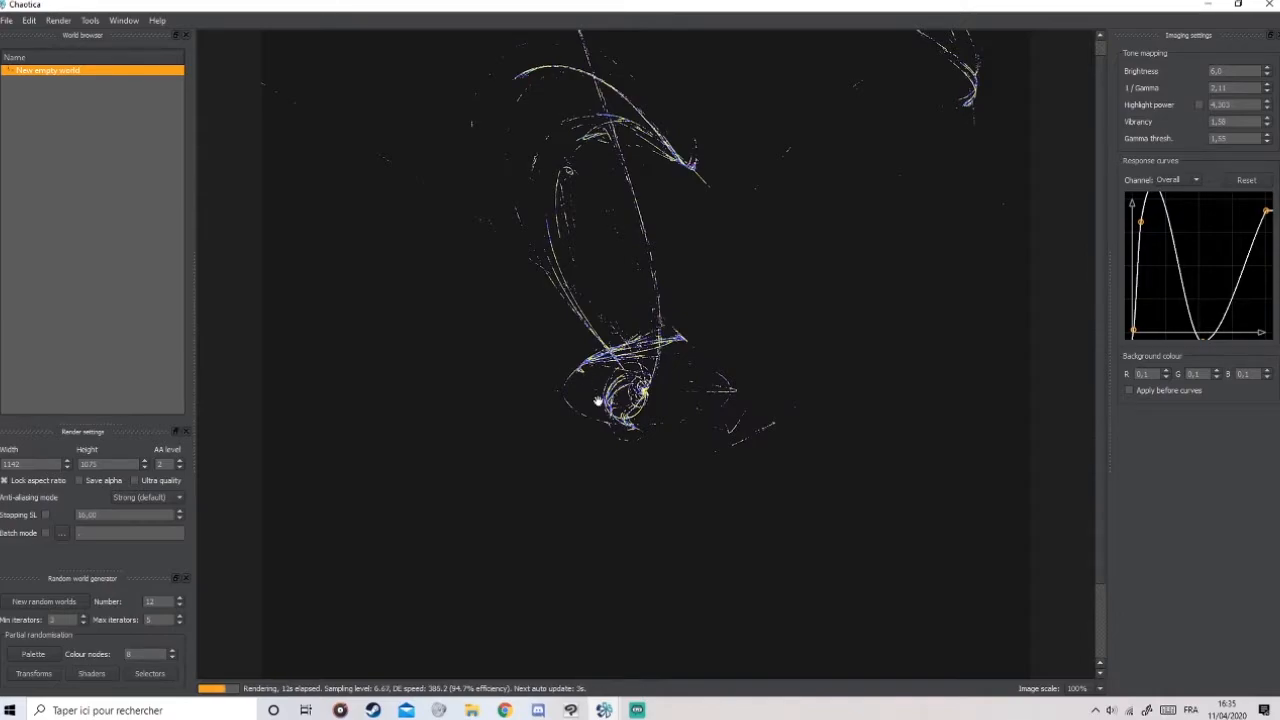
click(604, 711)
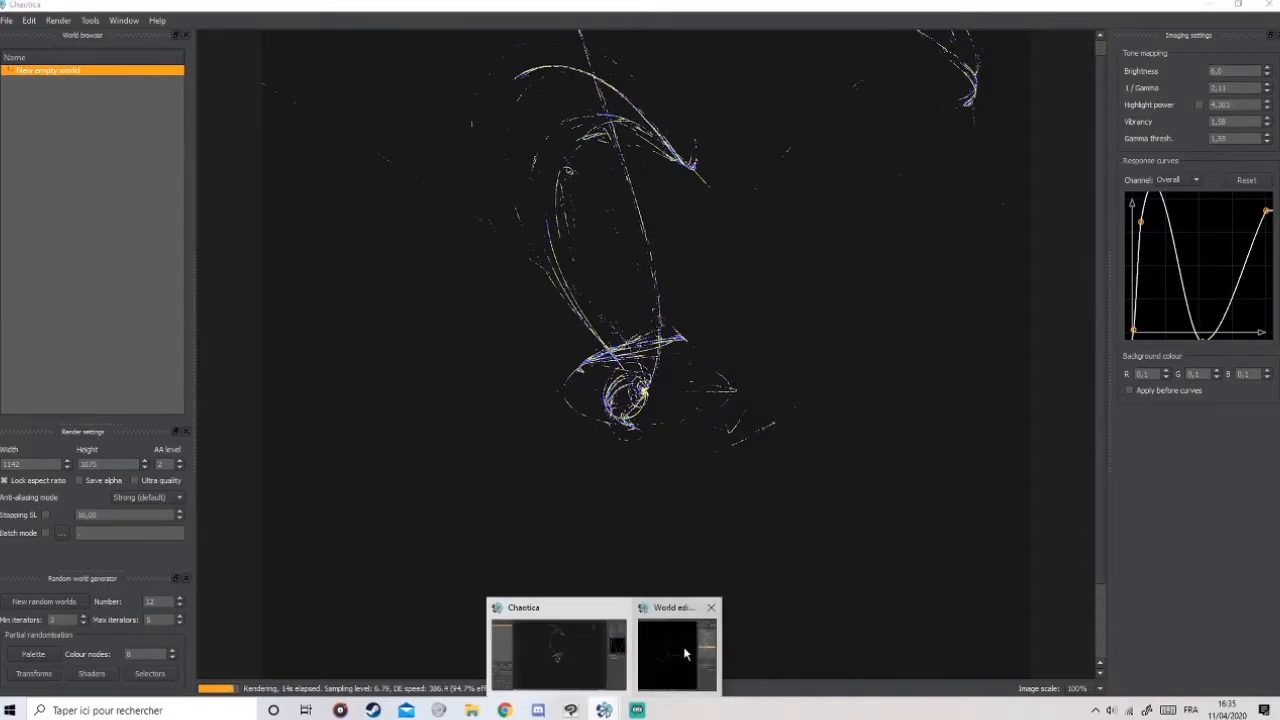
click(671, 662)
click(111, 315)
drag(112, 317, 150, 350)
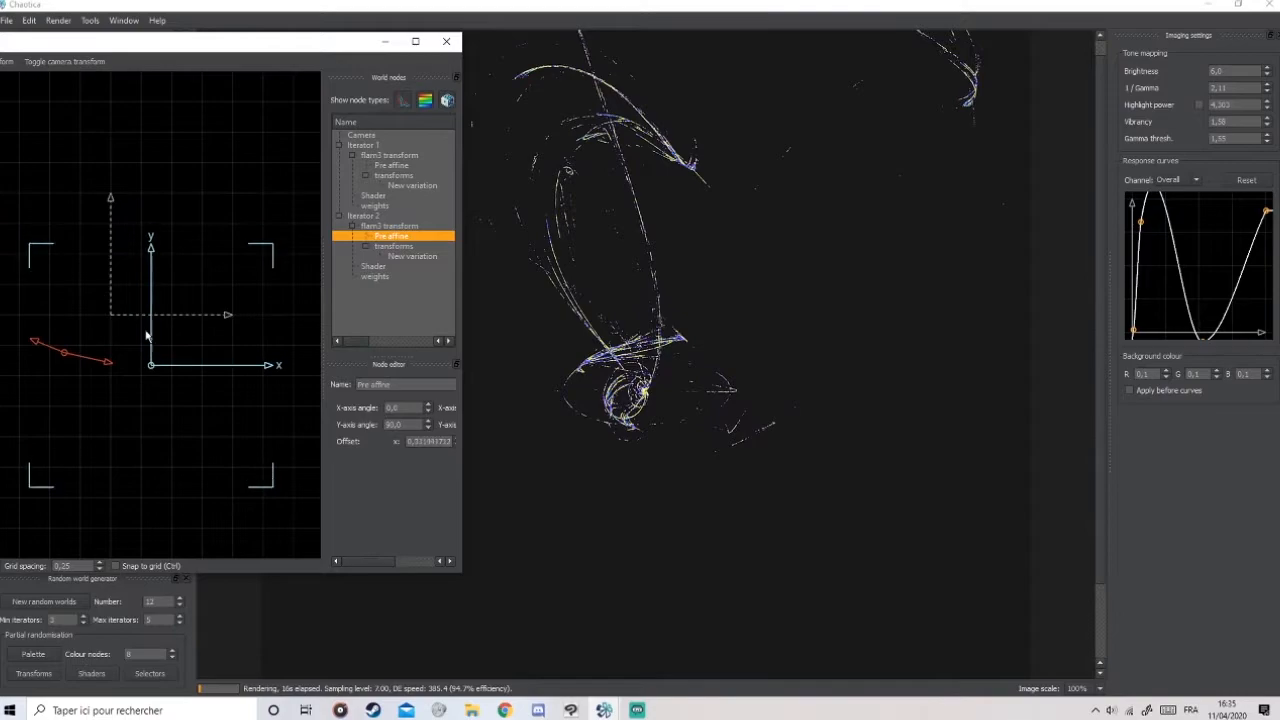
drag(148, 253, 110, 291)
drag(267, 370, 107, 430)
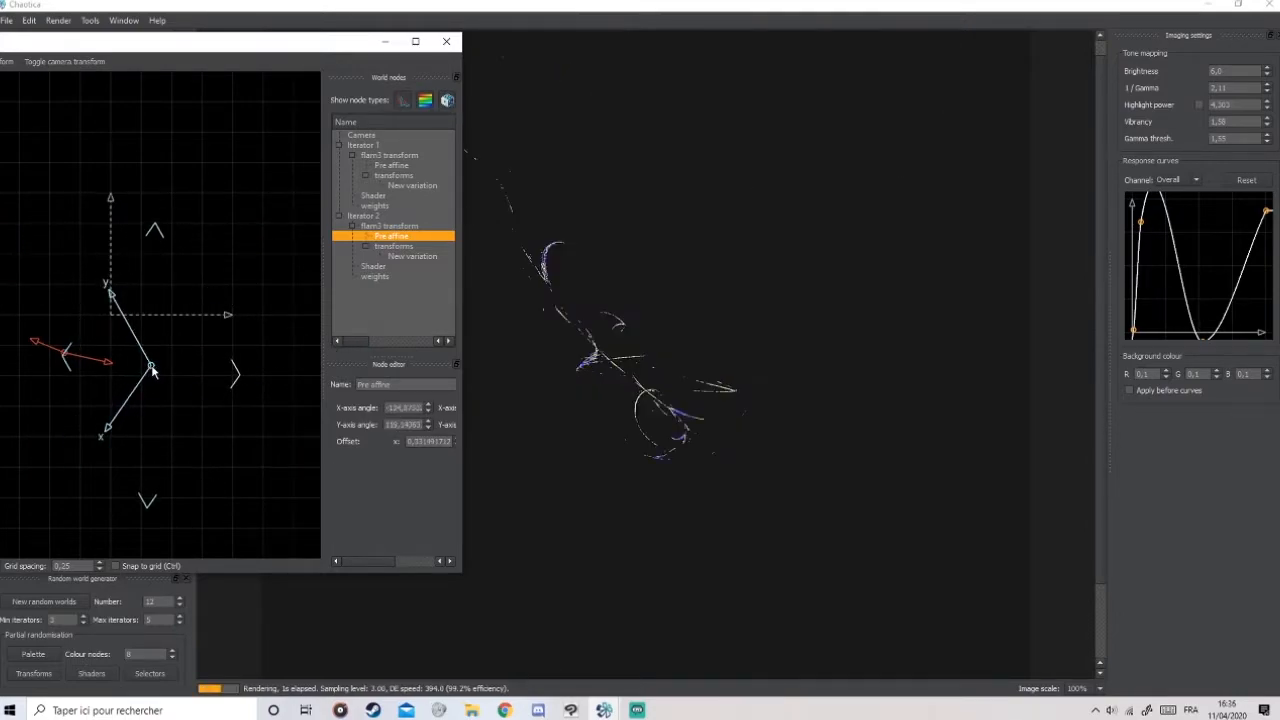
drag(151, 368, 200, 320)
drag(160, 247, 117, 152)
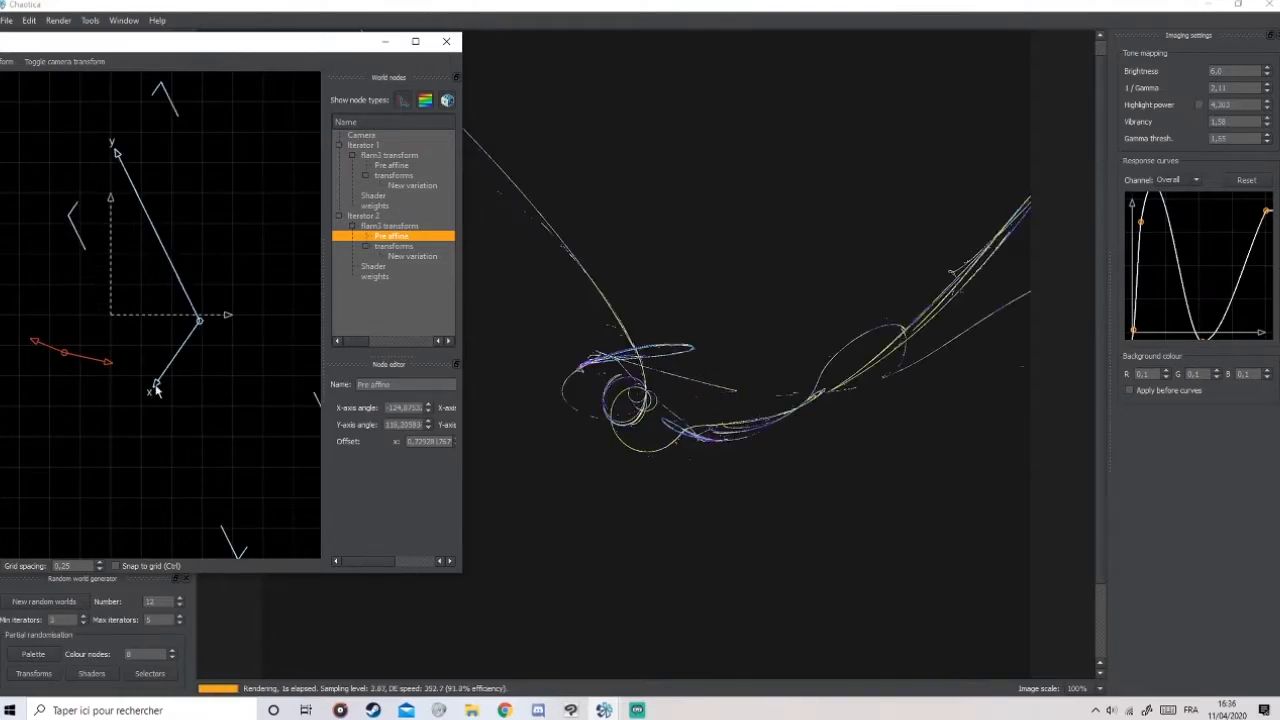
Offset Iterator 1's Pre affine to about 0.23 in x, with its x-axis at about -18° and y-axis at about 111°.
drag(71, 362, 100, 212)
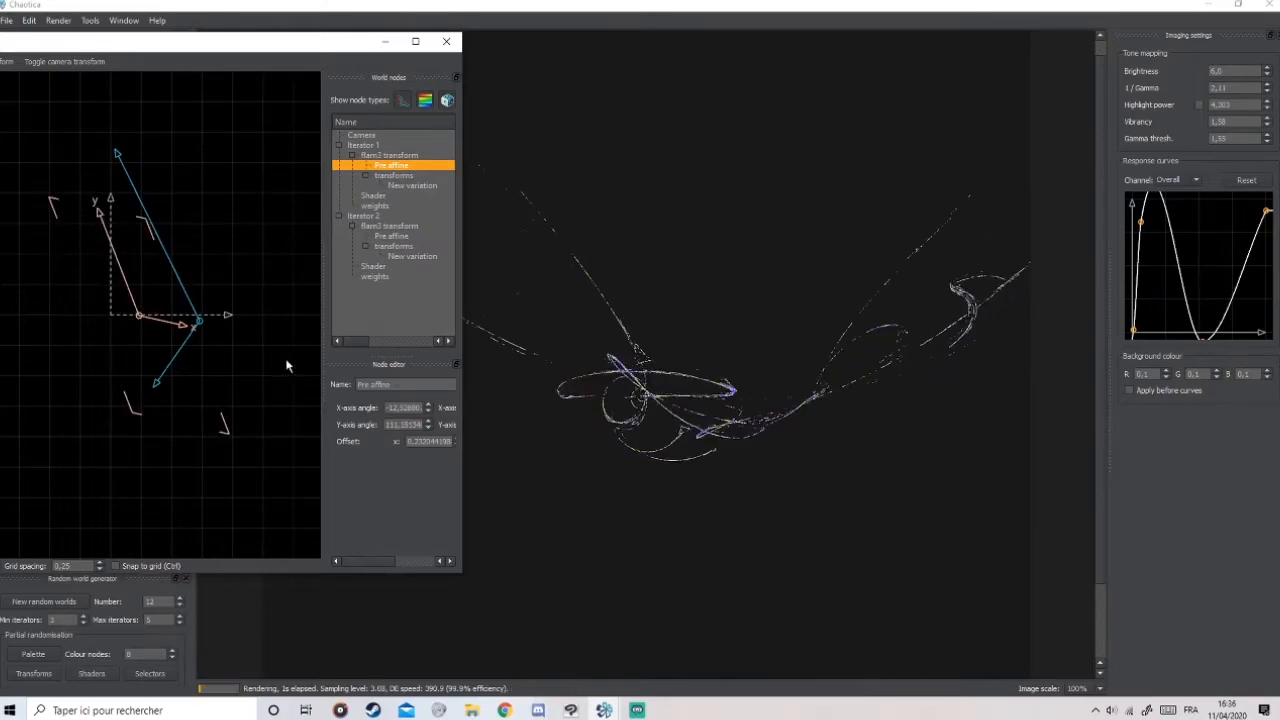
drag(182, 328, 234, 349)
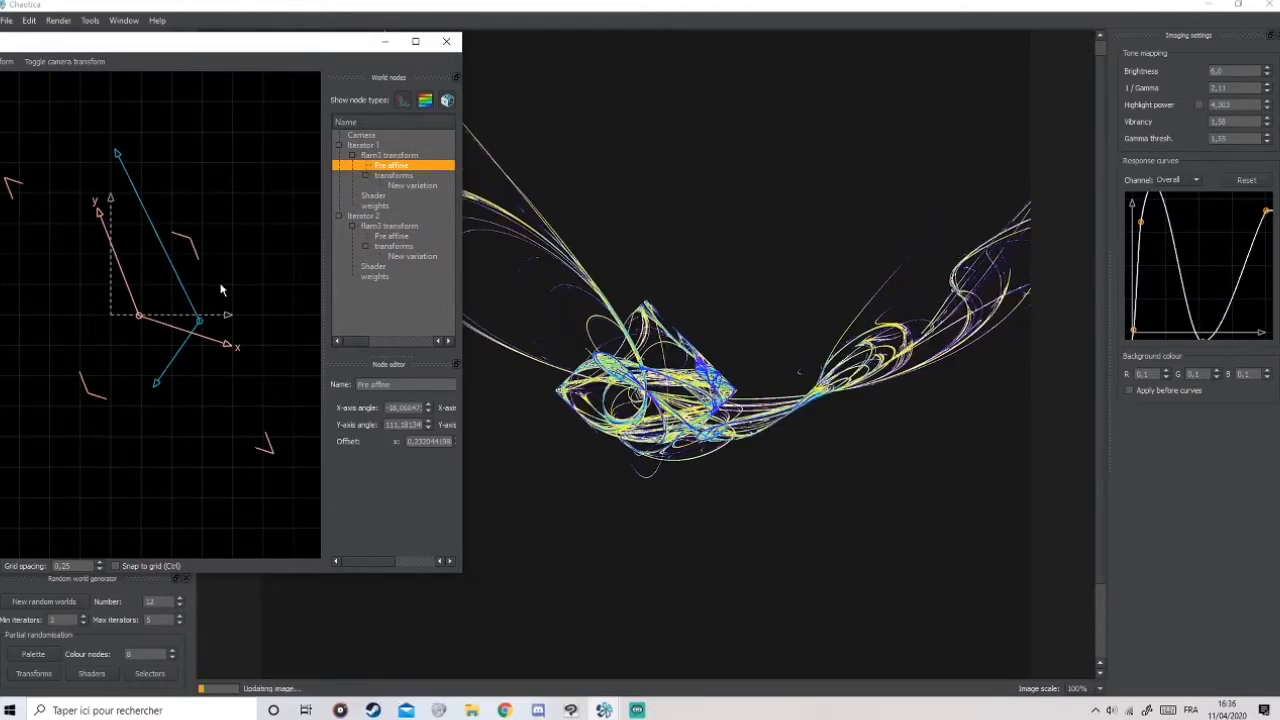
drag(306, 40, 415, 37)
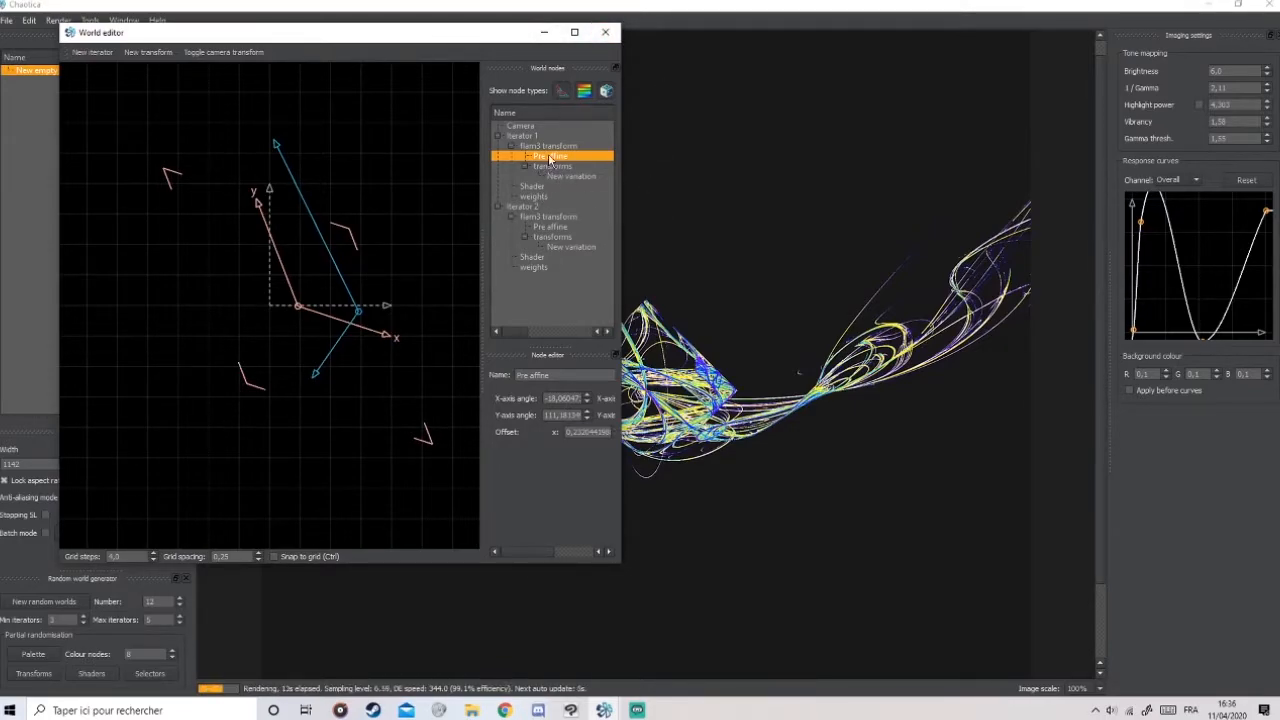
Set Iterator 1's Shader to palette location 0.4 and blend speed 0.75, and lower its opacity slightly.
click(532, 187)
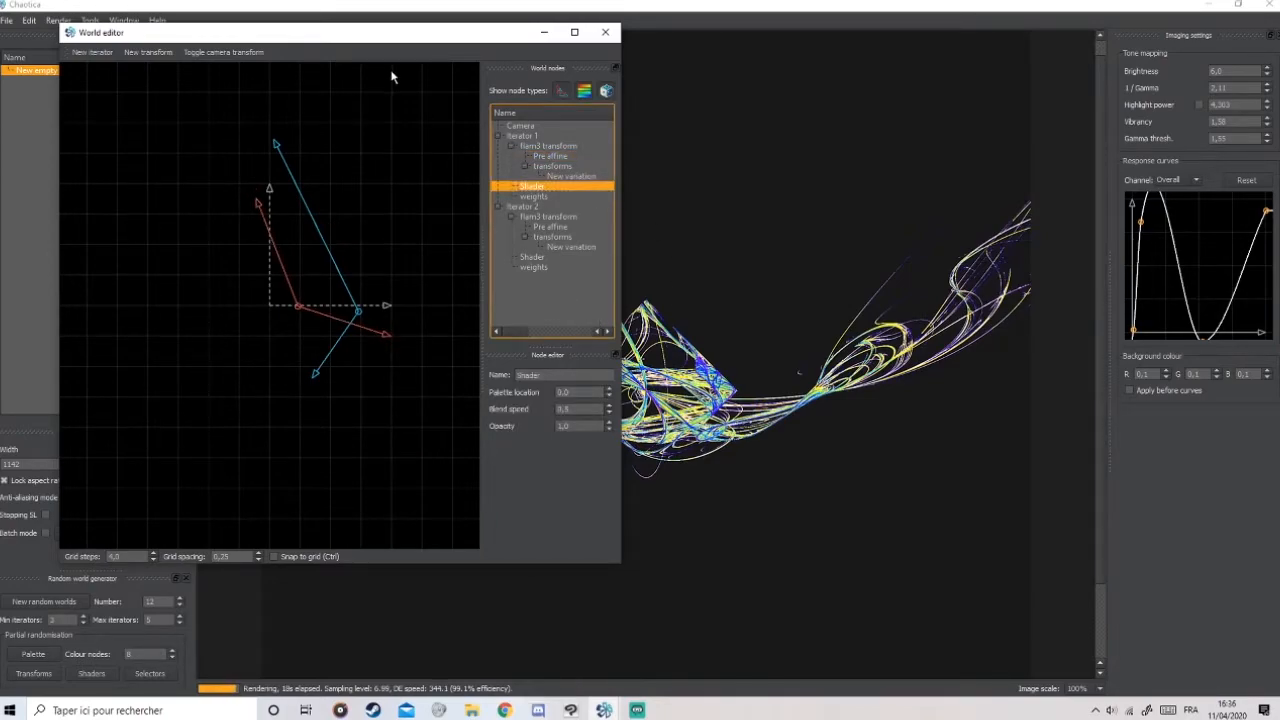
drag(390, 41, 330, 45)
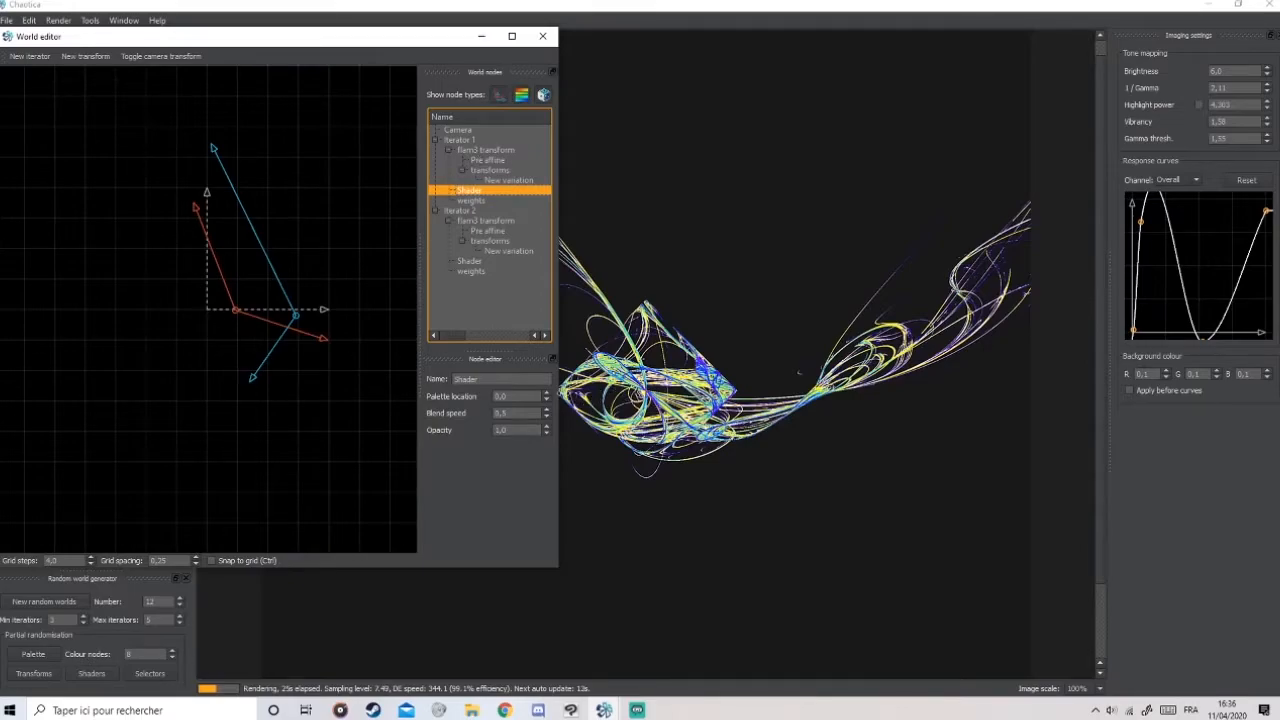
drag(431, 43, 400, 48)
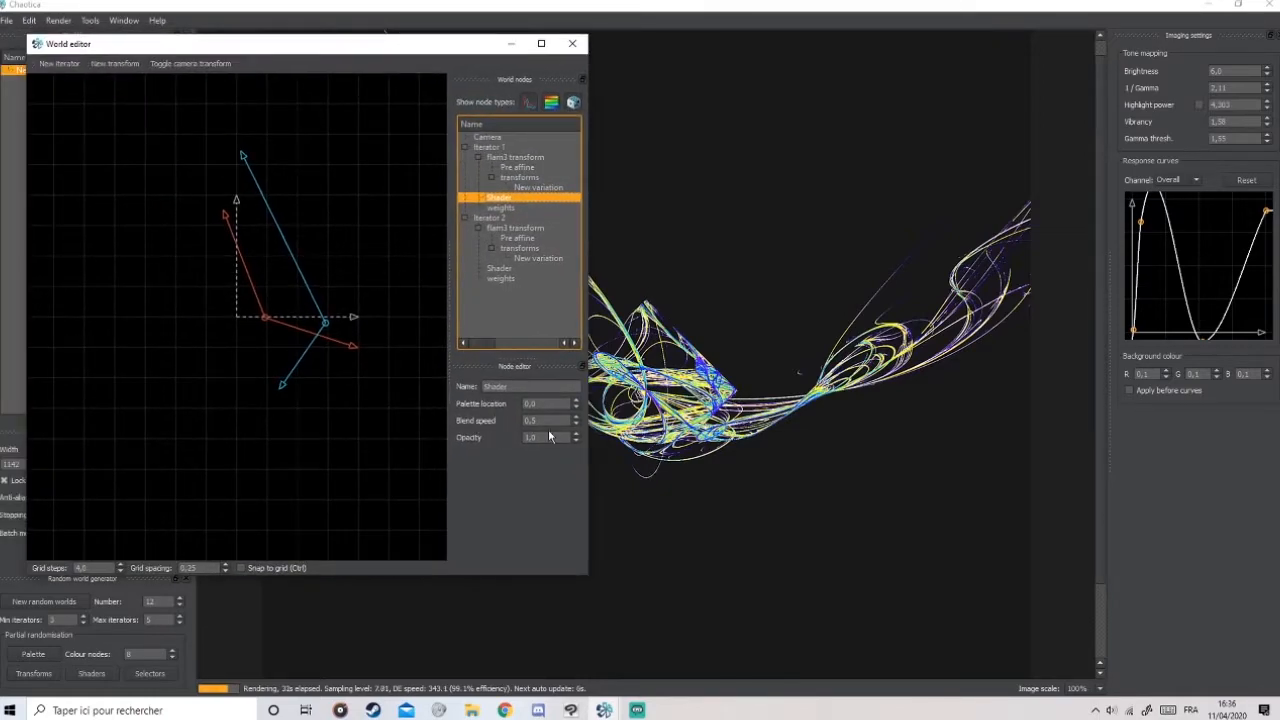
click(576, 400)
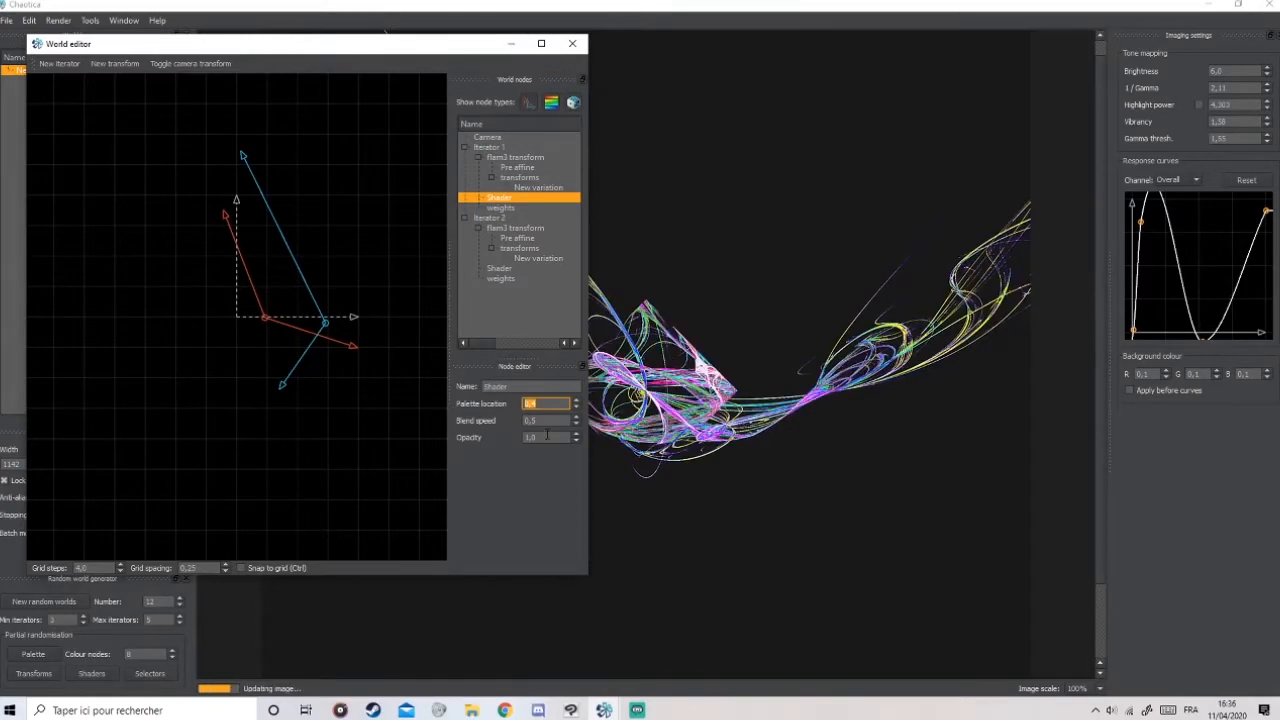
drag(424, 50, 338, 46)
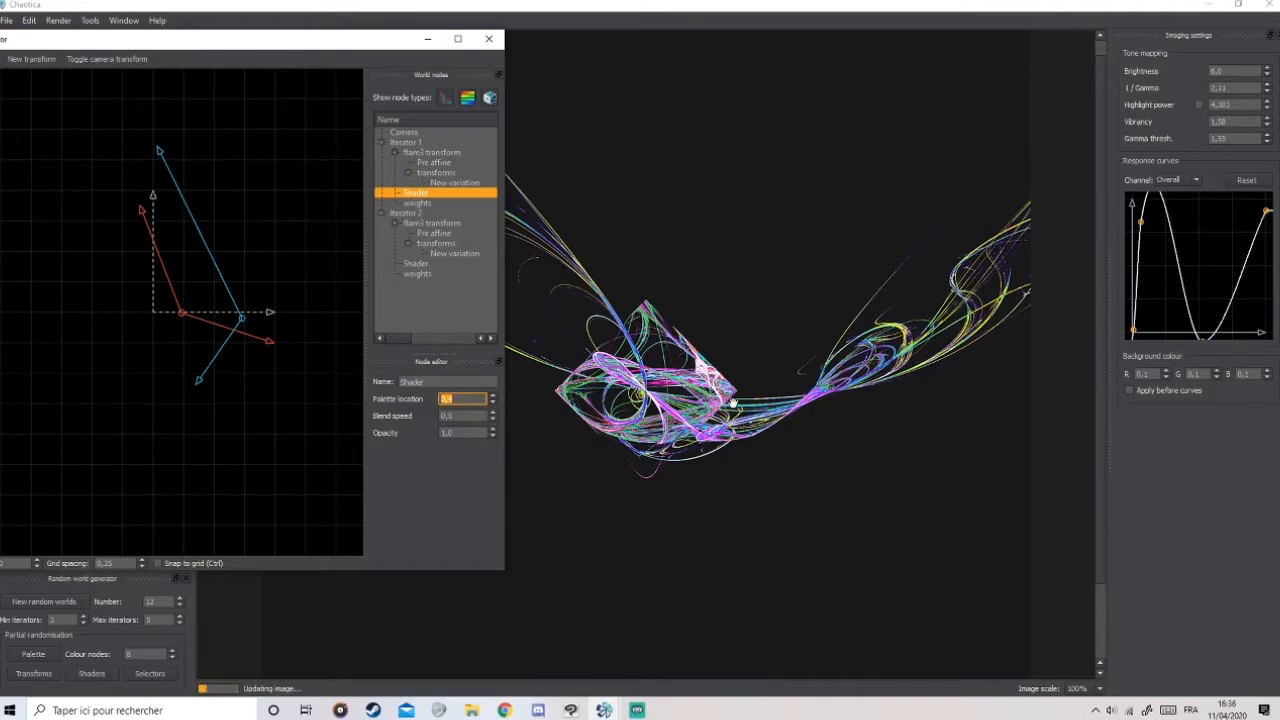
click(492, 415)
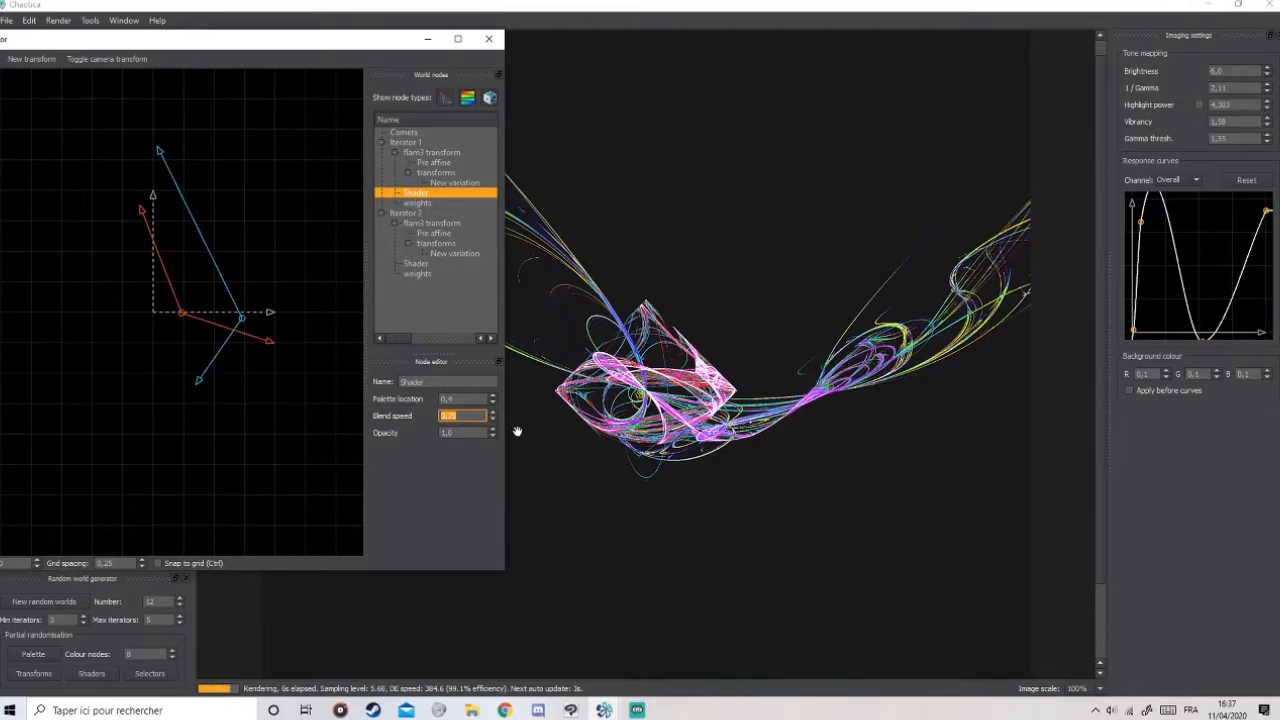
click(492, 436)
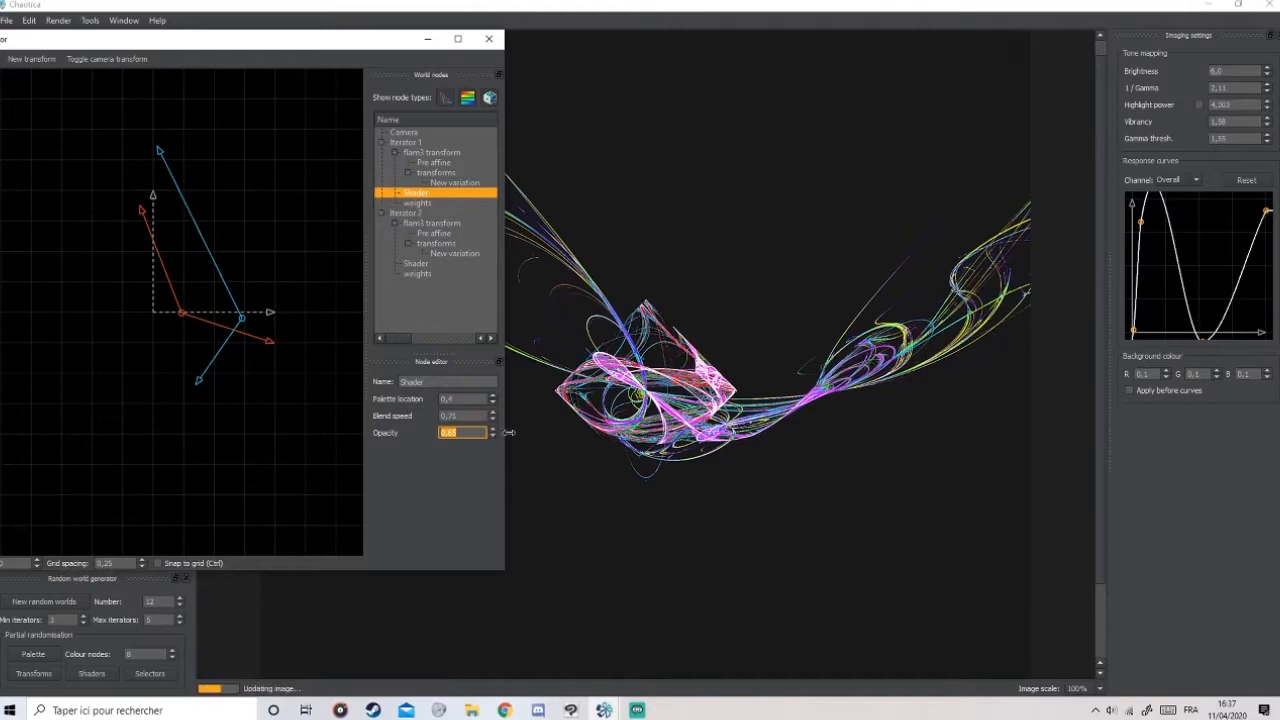
Set the palette location of Iterator 2's Shader to 0.7 and adjust its blend speed.
click(418, 264)
click(492, 395)
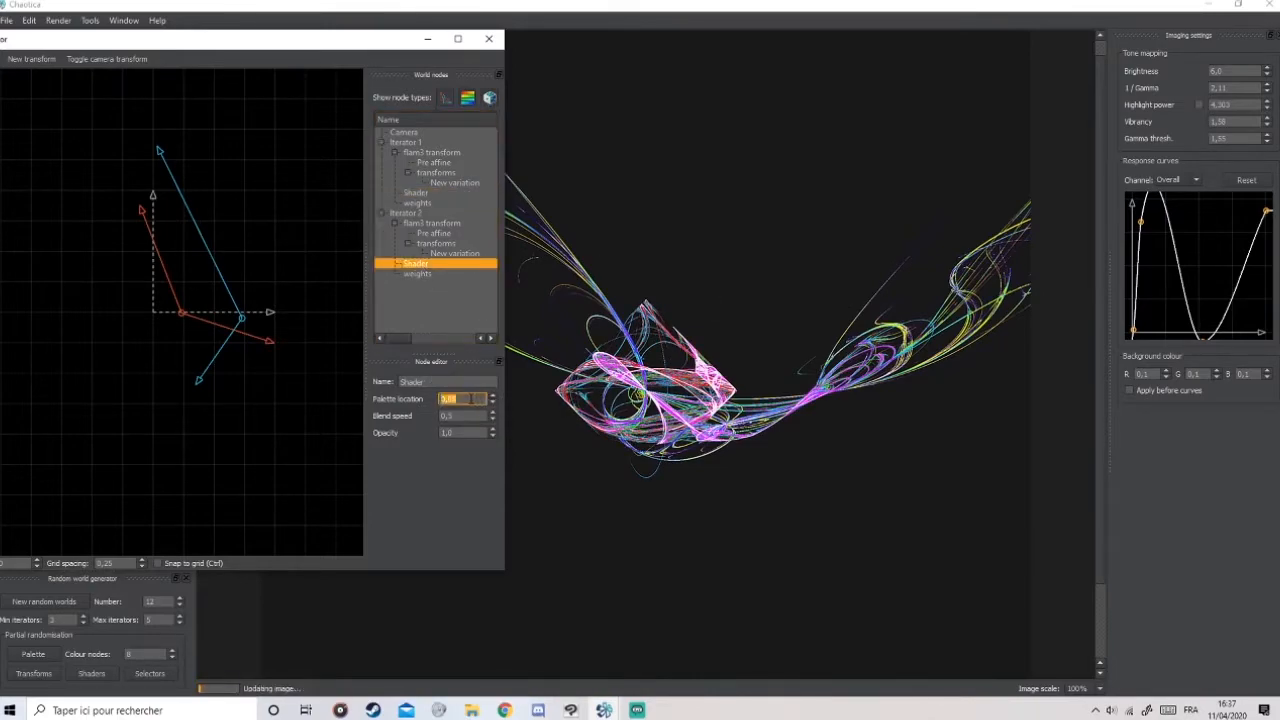
scroll(468, 398, up, 1)
scroll(465, 398, up, 1)
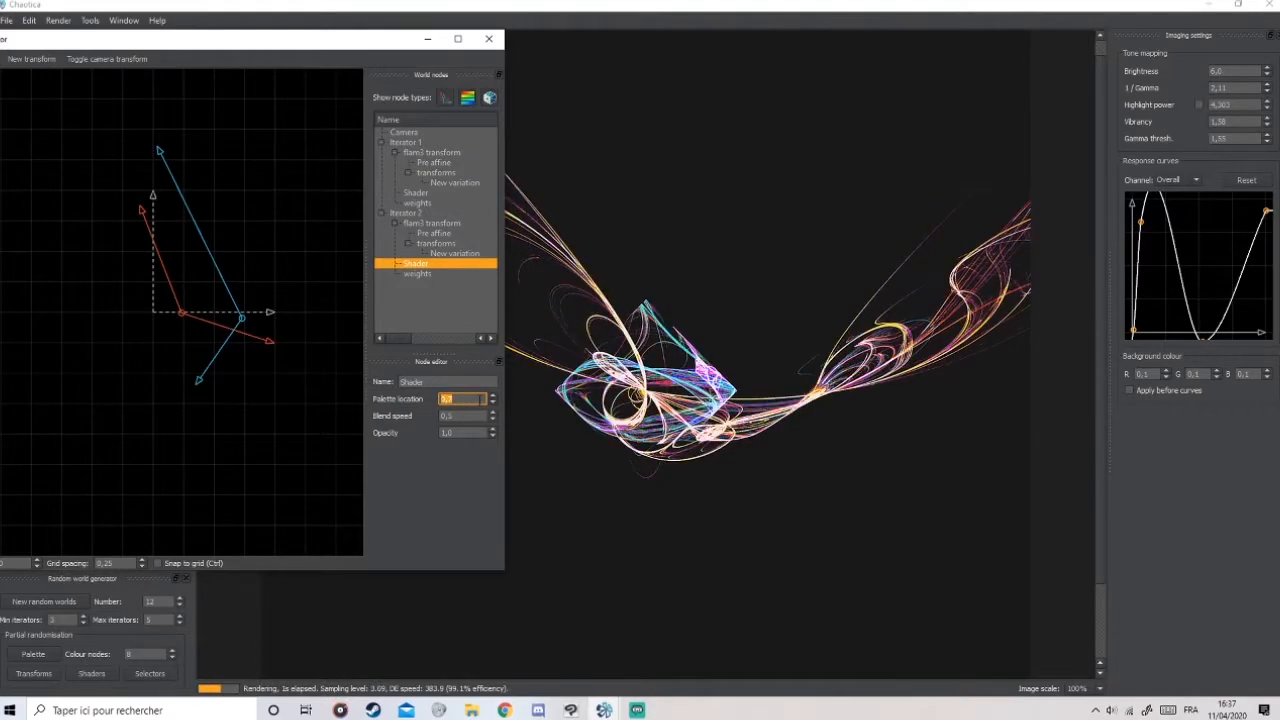
click(493, 419)
click(494, 419)
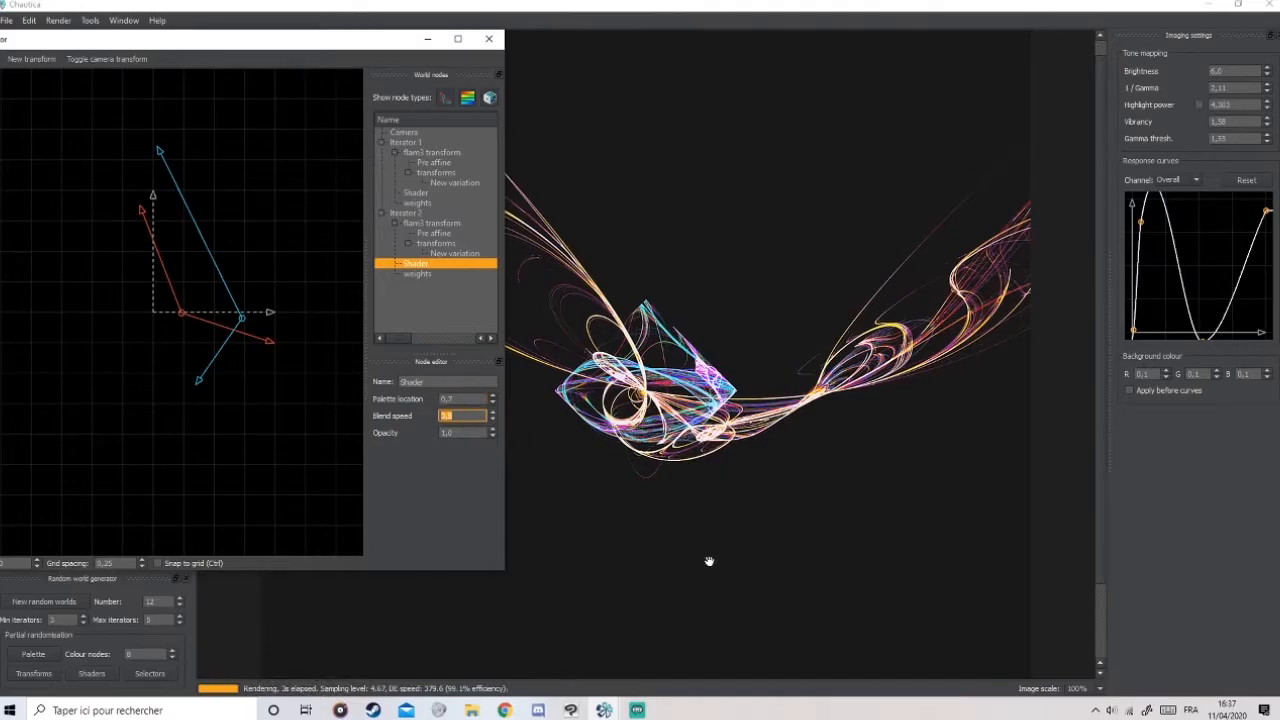
drag(323, 40, 292, 30)
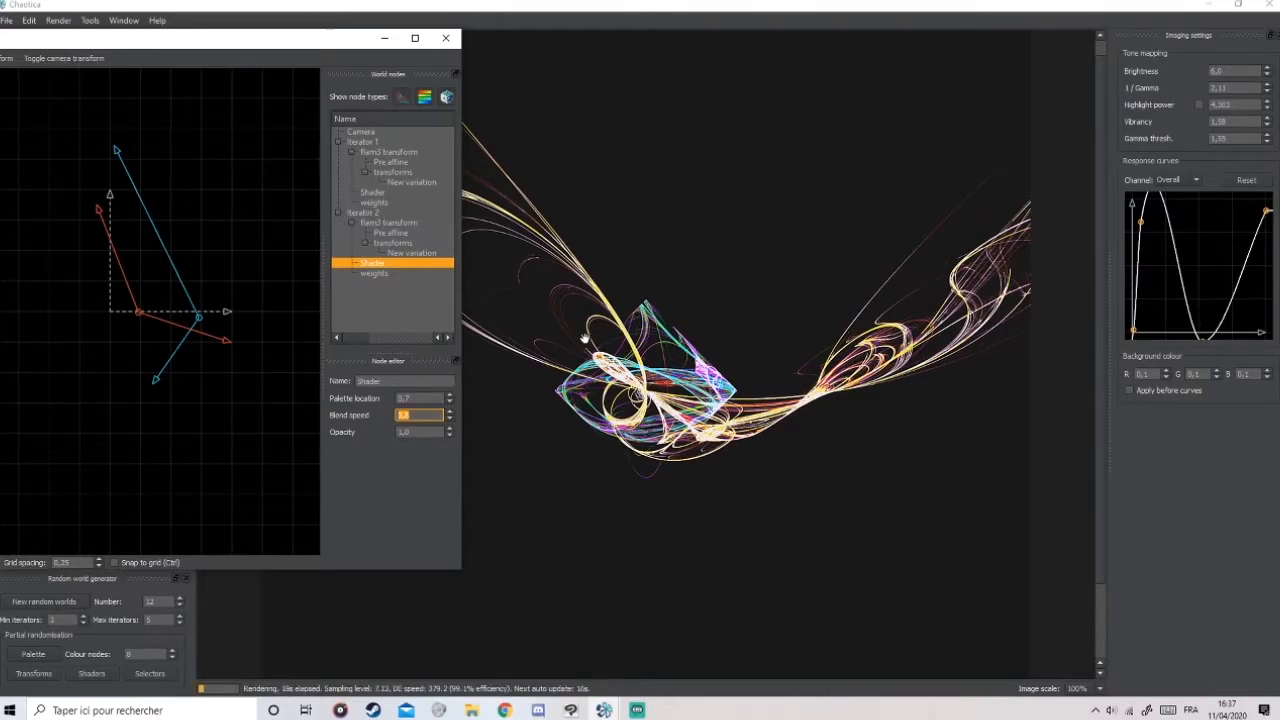
Raise the base weight in Iterator 1's weights.
click(381, 204)
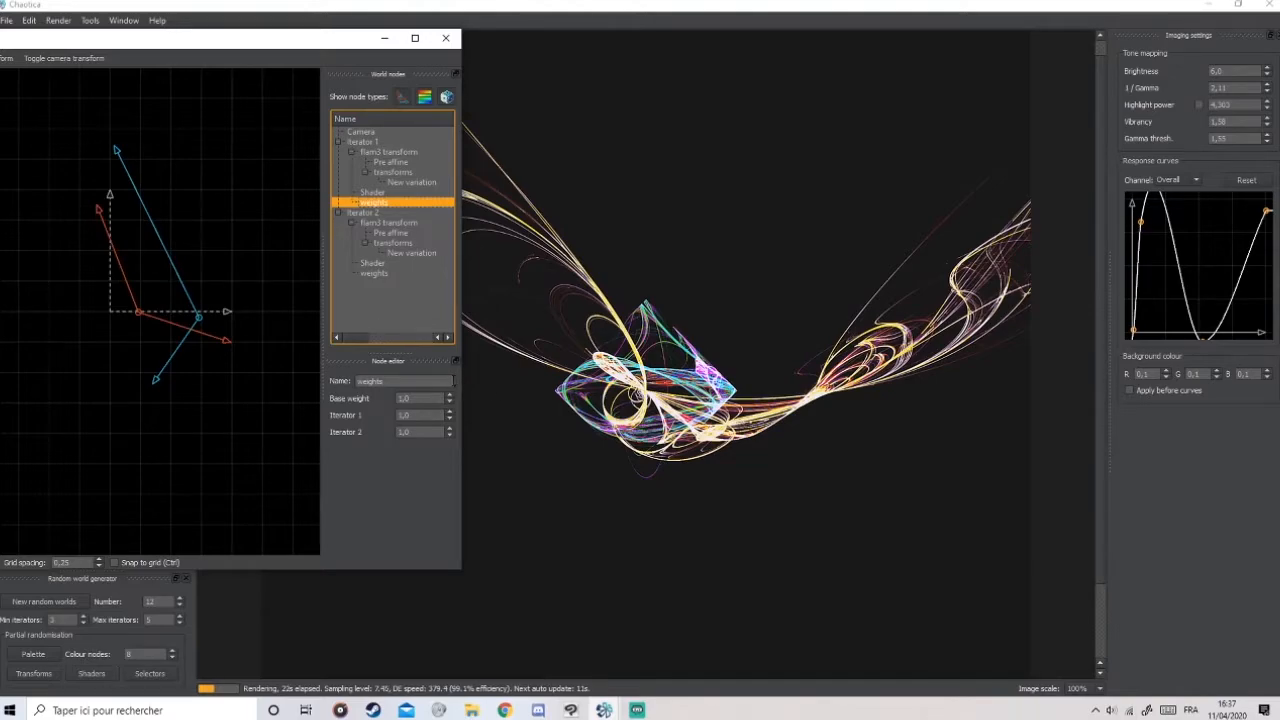
click(448, 396)
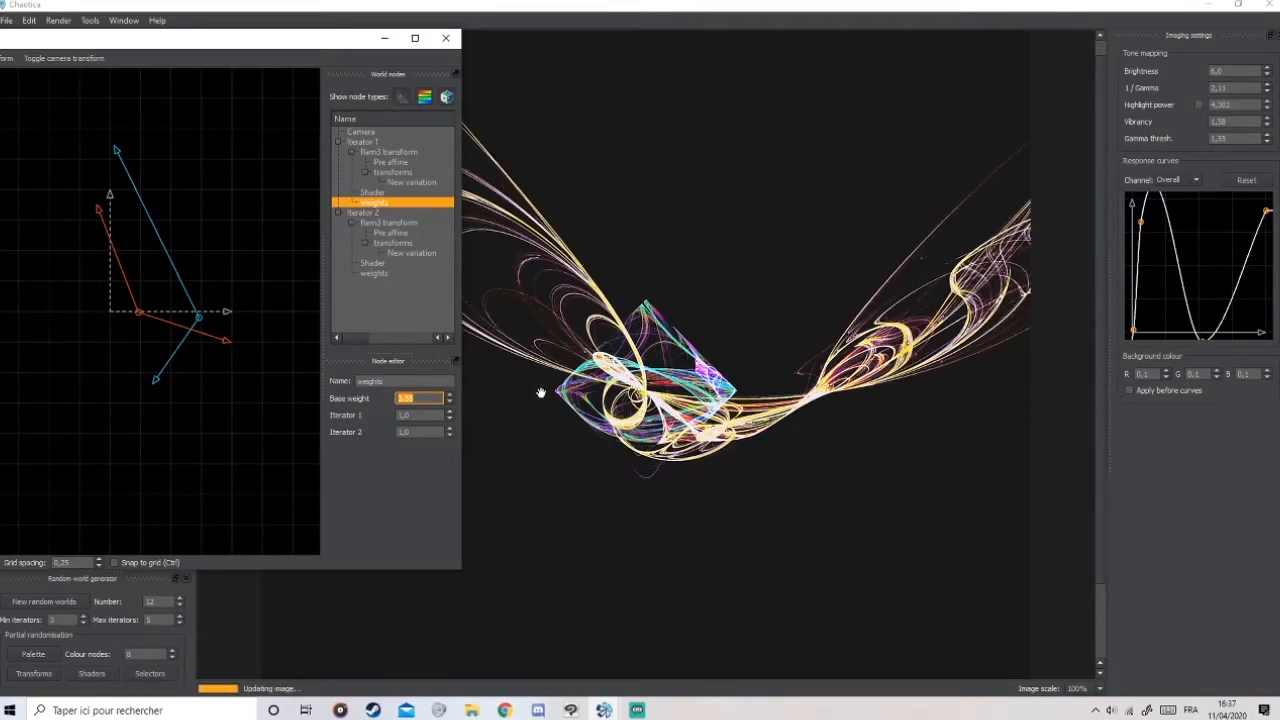
click(450, 395)
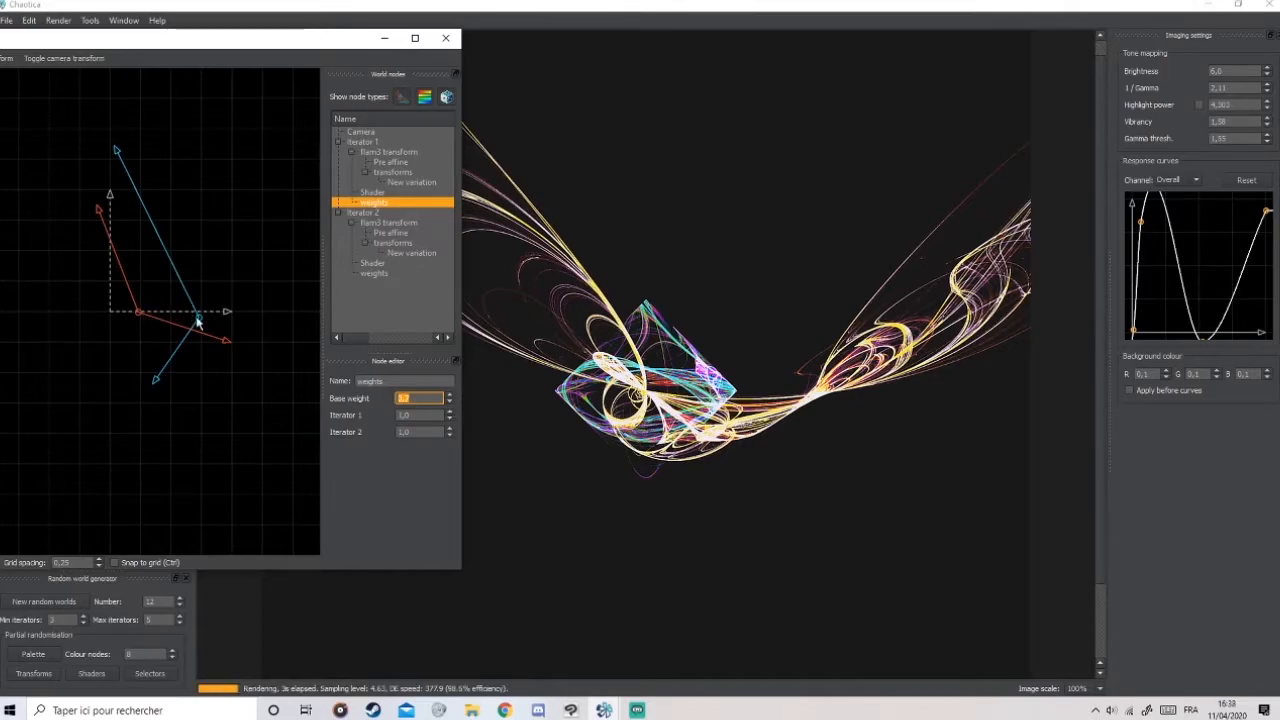
Try a higher base weight in Iterator 2's weights, and reduce it again.
click(376, 273)
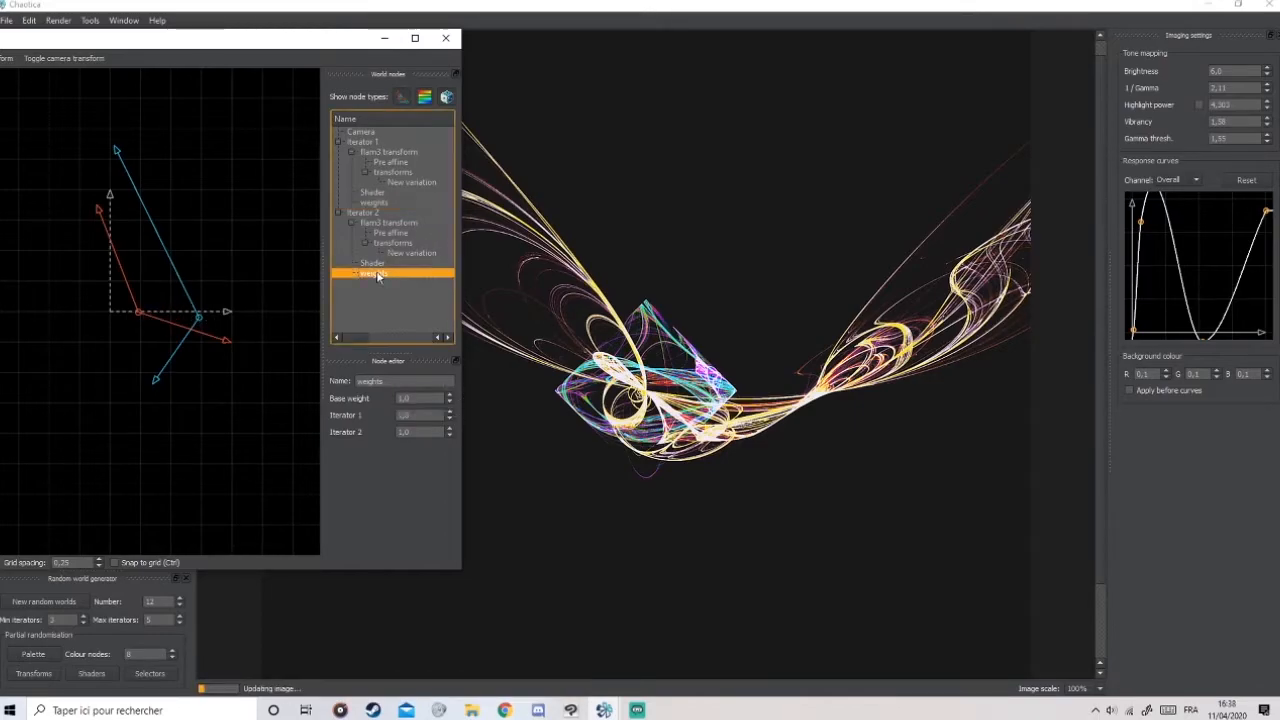
click(450, 397)
click(450, 397)
click(450, 403)
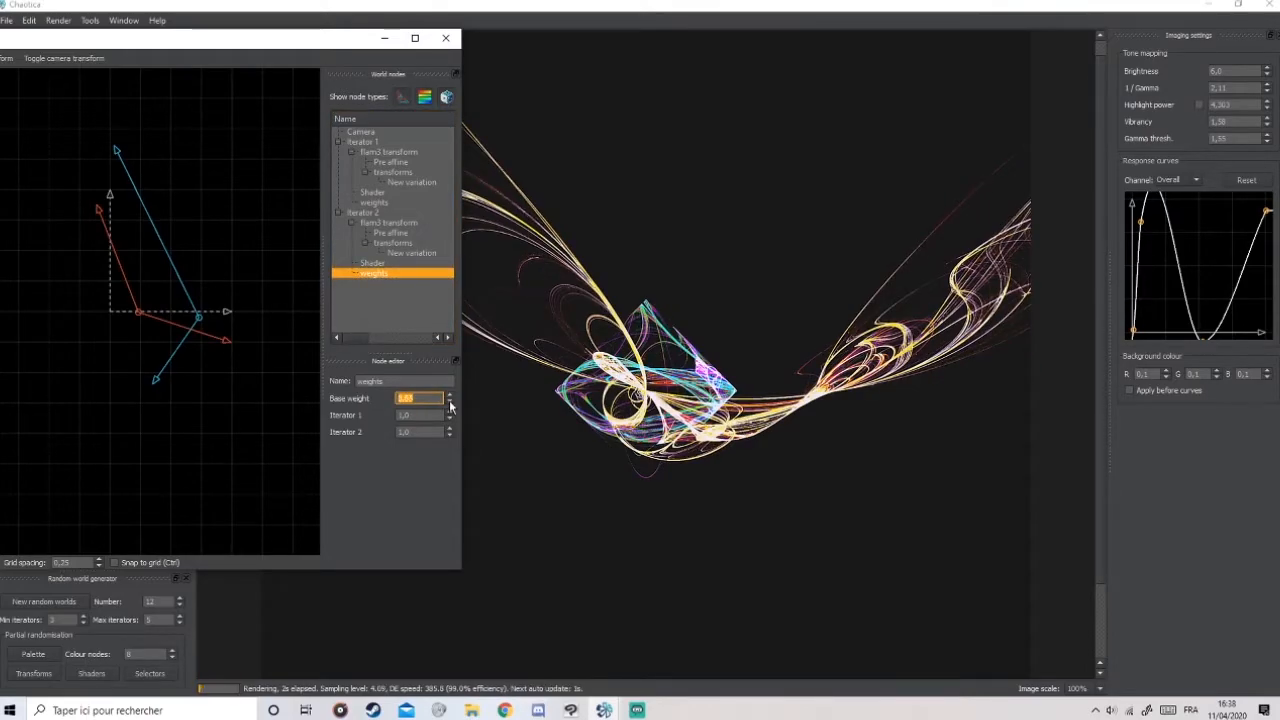
click(450, 403)
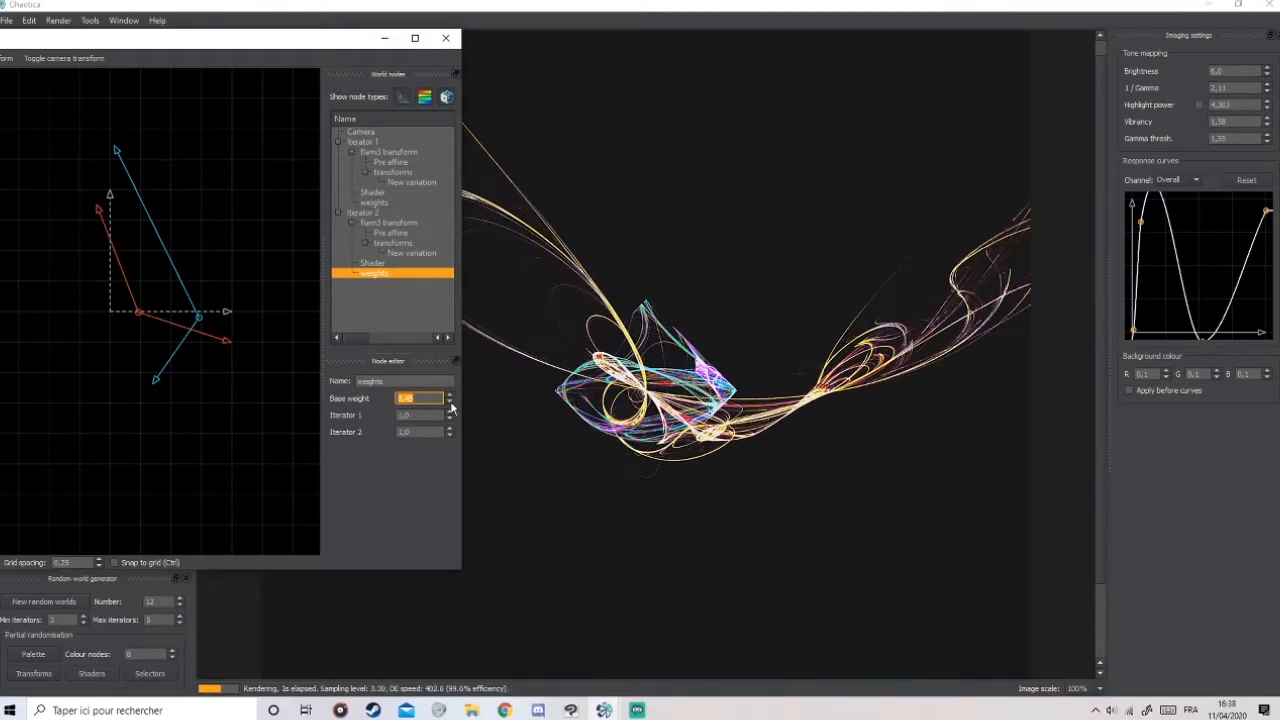
Set the base weight in Iterator 2's weights to 0.65 and close the World editor.
click(450, 397)
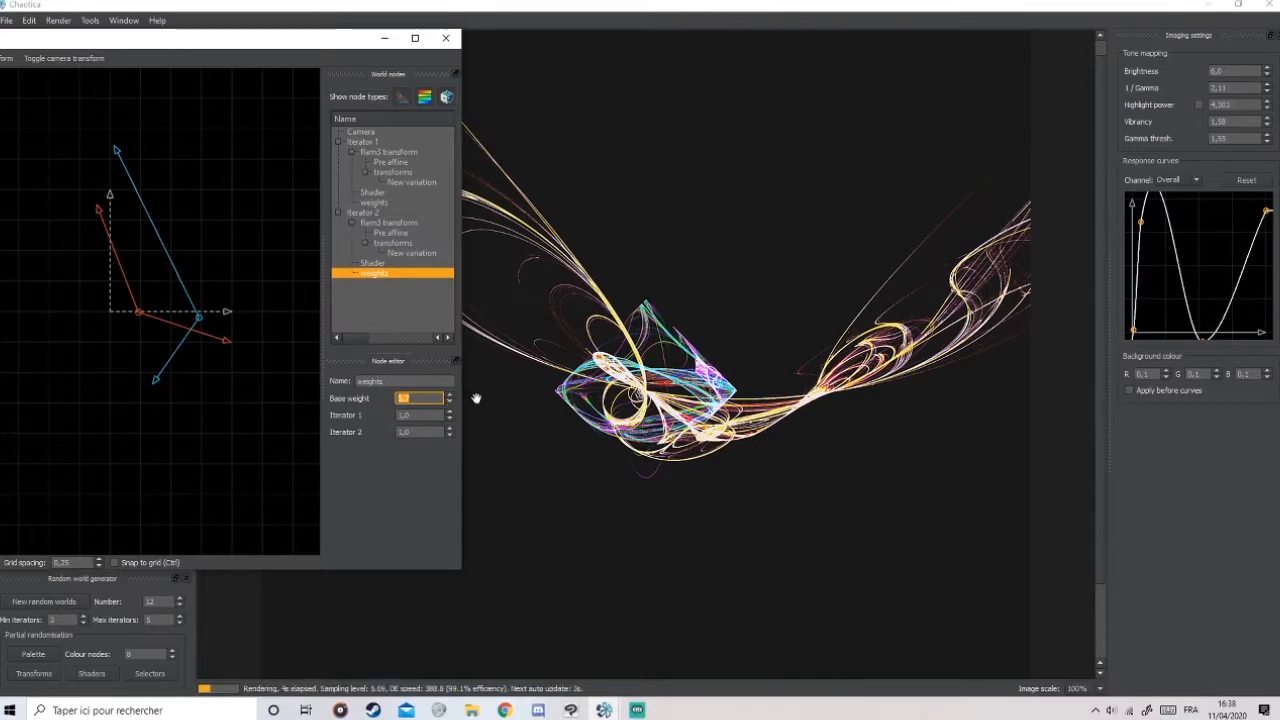
click(450, 404)
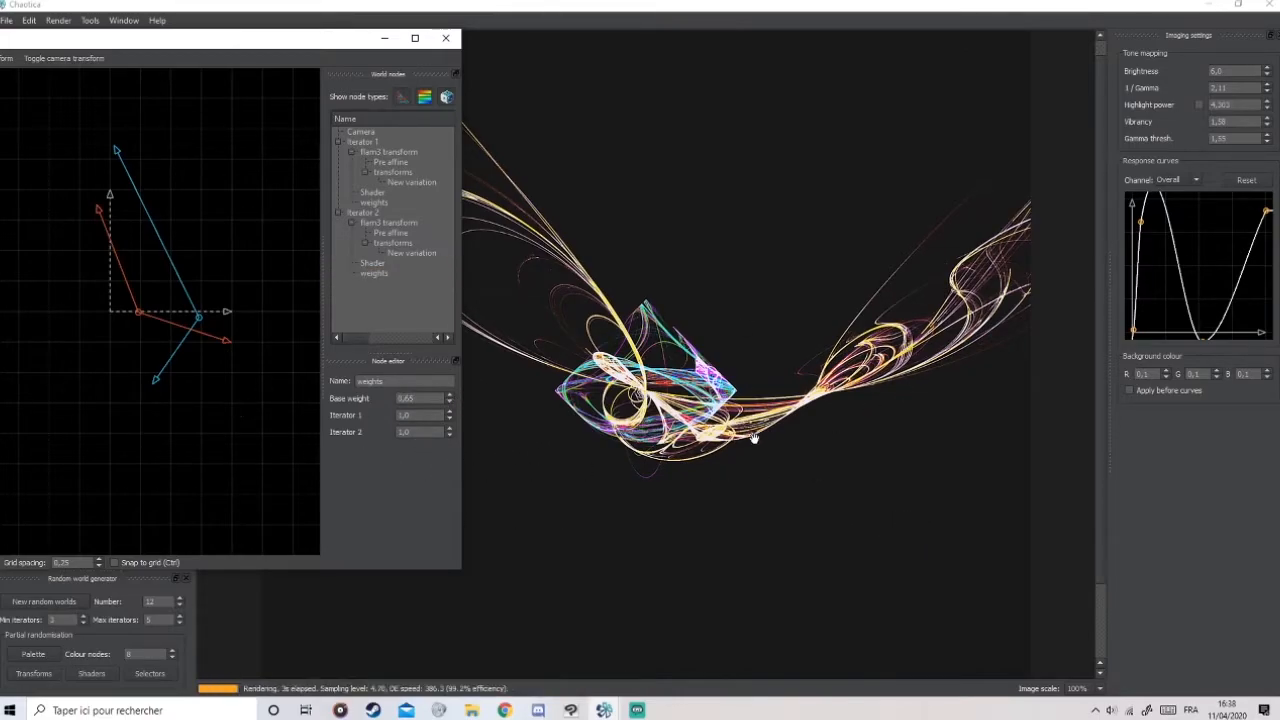
click(446, 38)
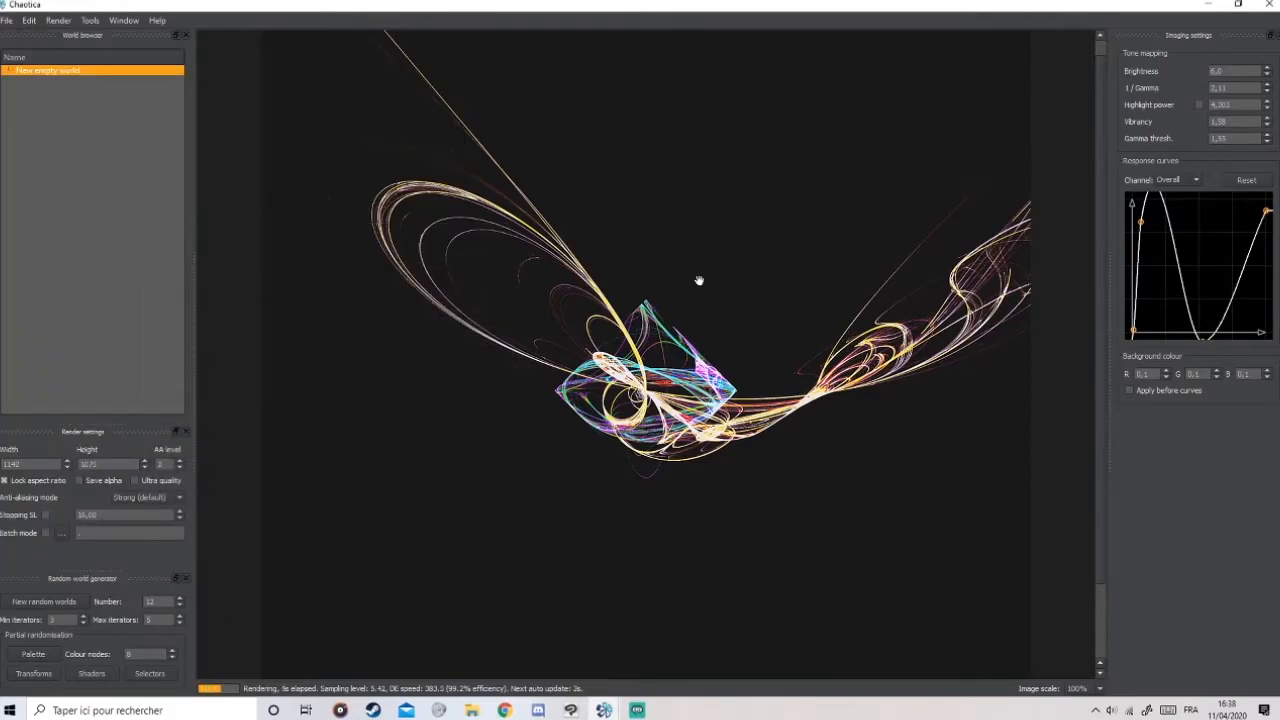
Reopen the World editor and move Iterator 1's pre affine below and left of the origin, to an x offset of about -0.18.
mouse_move(604, 710)
click(555, 655)
click(134, 318)
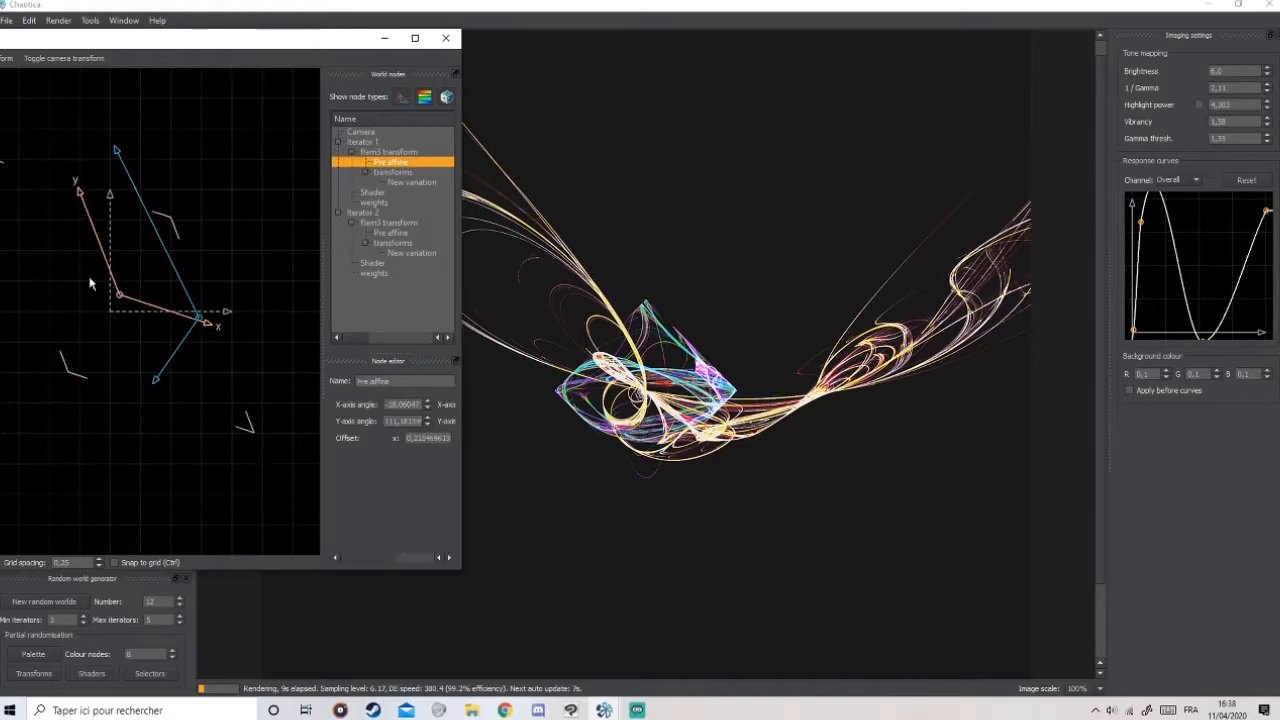
drag(86, 316, 68, 343)
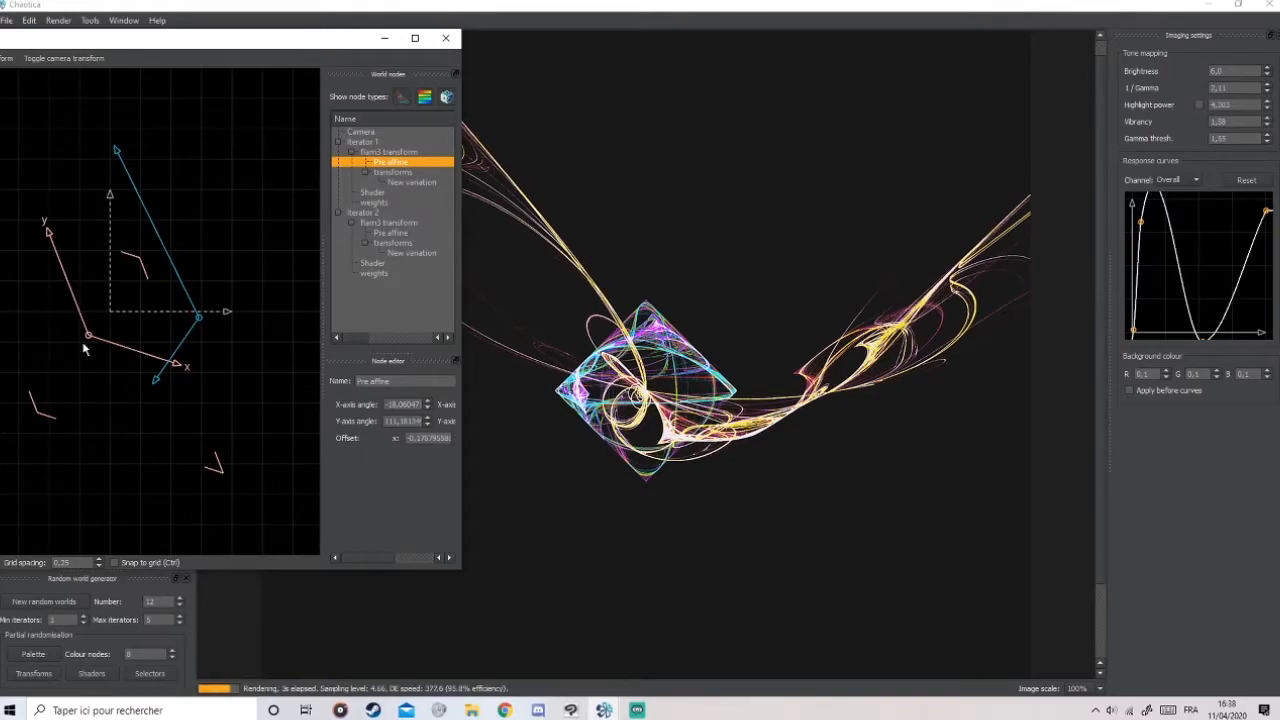
click(257, 264)
Add a third iterator and reshape its pre affine at an x offset of about 0.54, with the X axis pointing down and the Y axis up-left.
drag(160, 41, 345, 35)
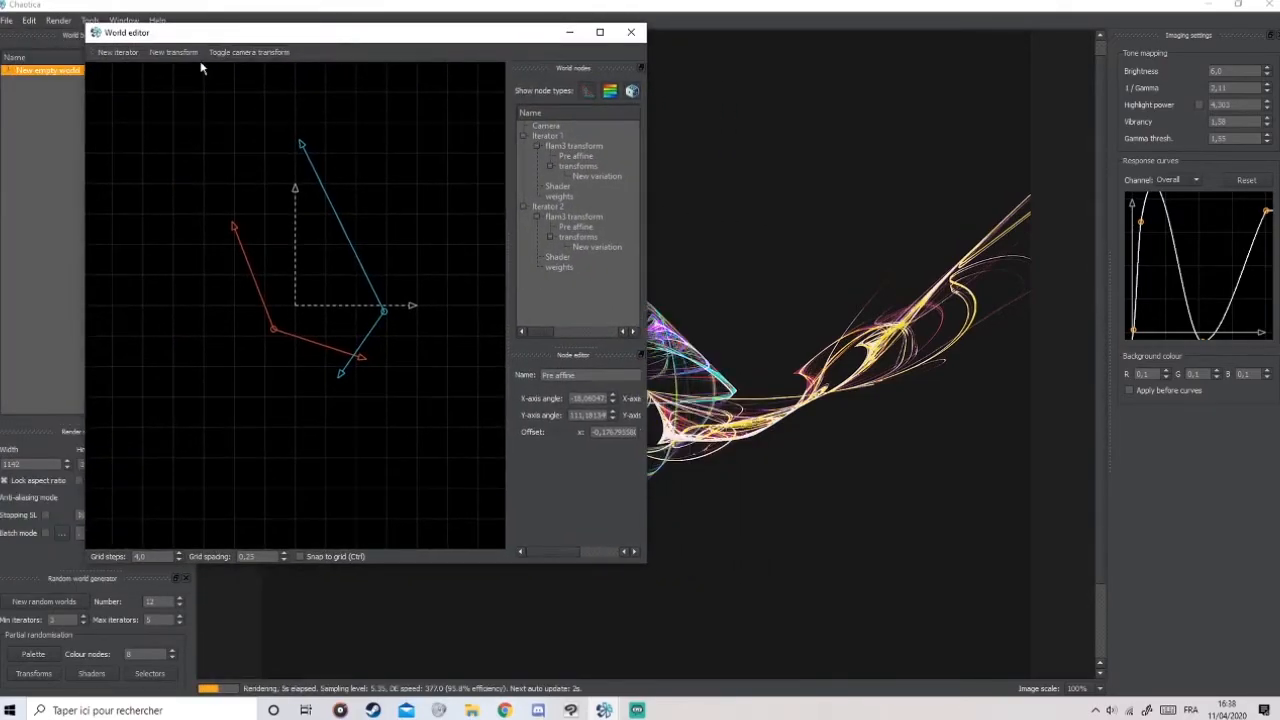
click(116, 55)
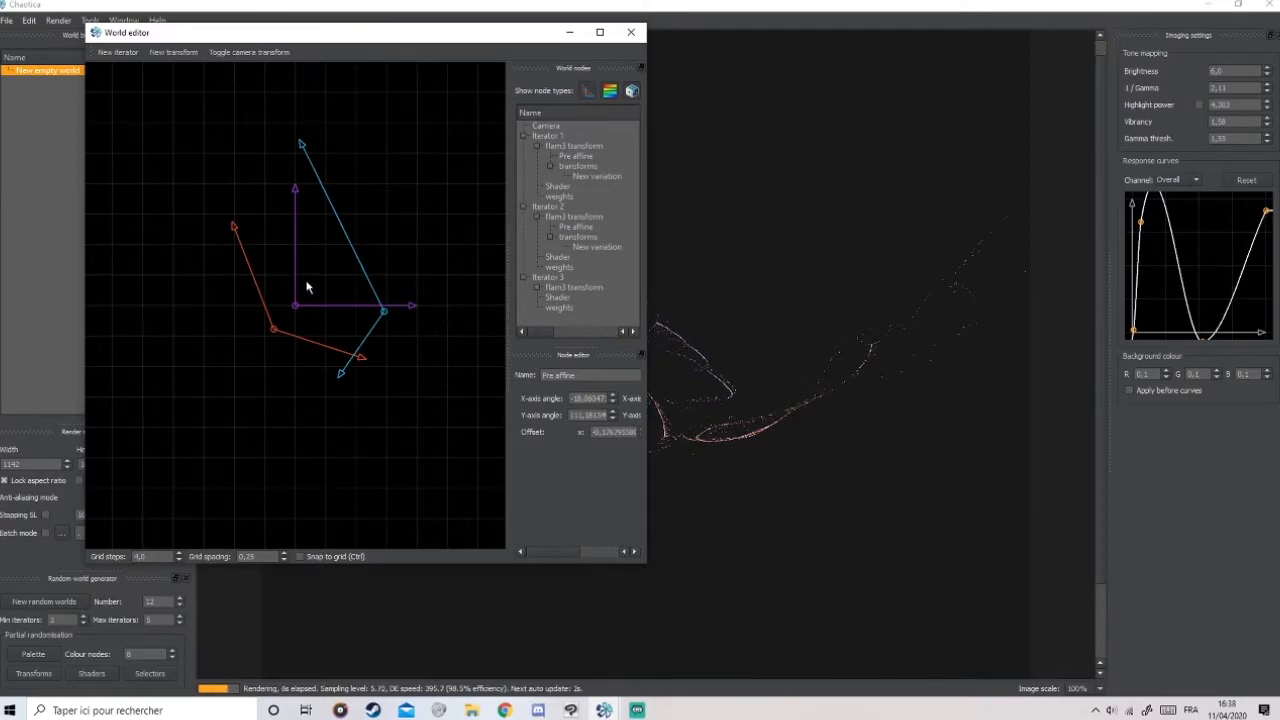
drag(296, 307, 362, 224)
drag(362, 104, 232, 166)
drag(482, 222, 319, 372)
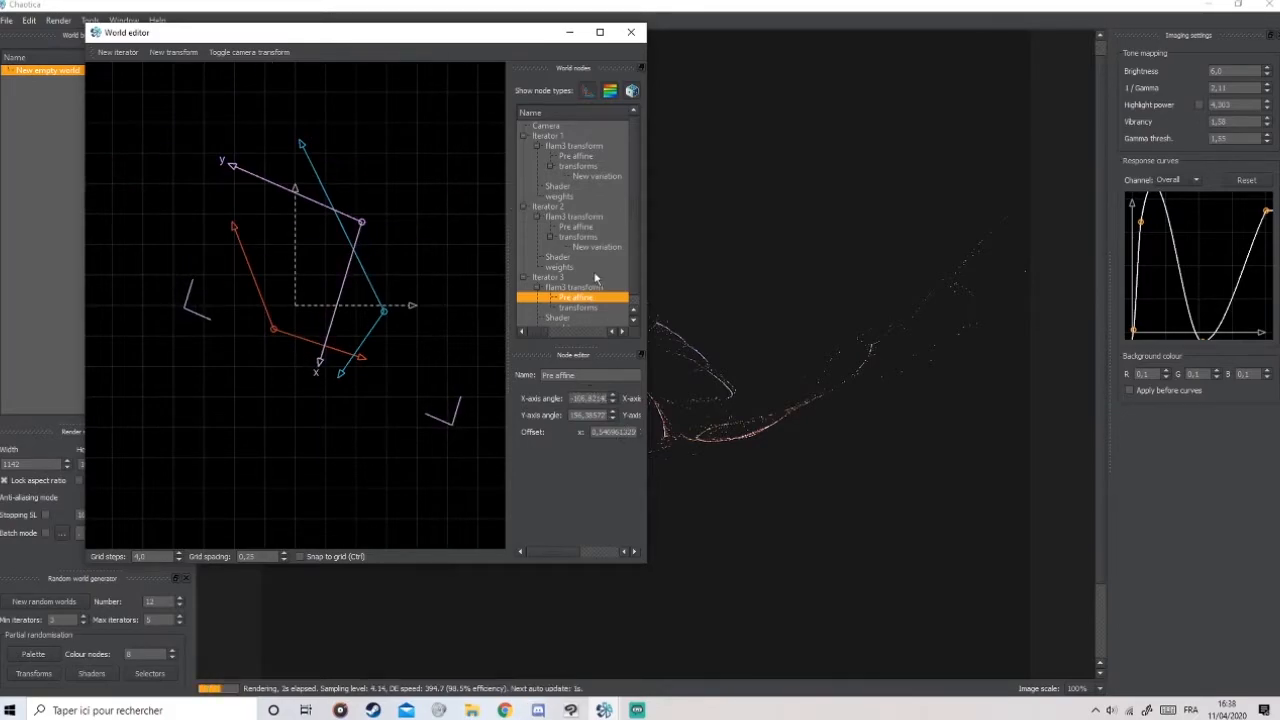
Add a new transform to Iterator 3's transforms and set its transform type to pulse.
click(580, 307)
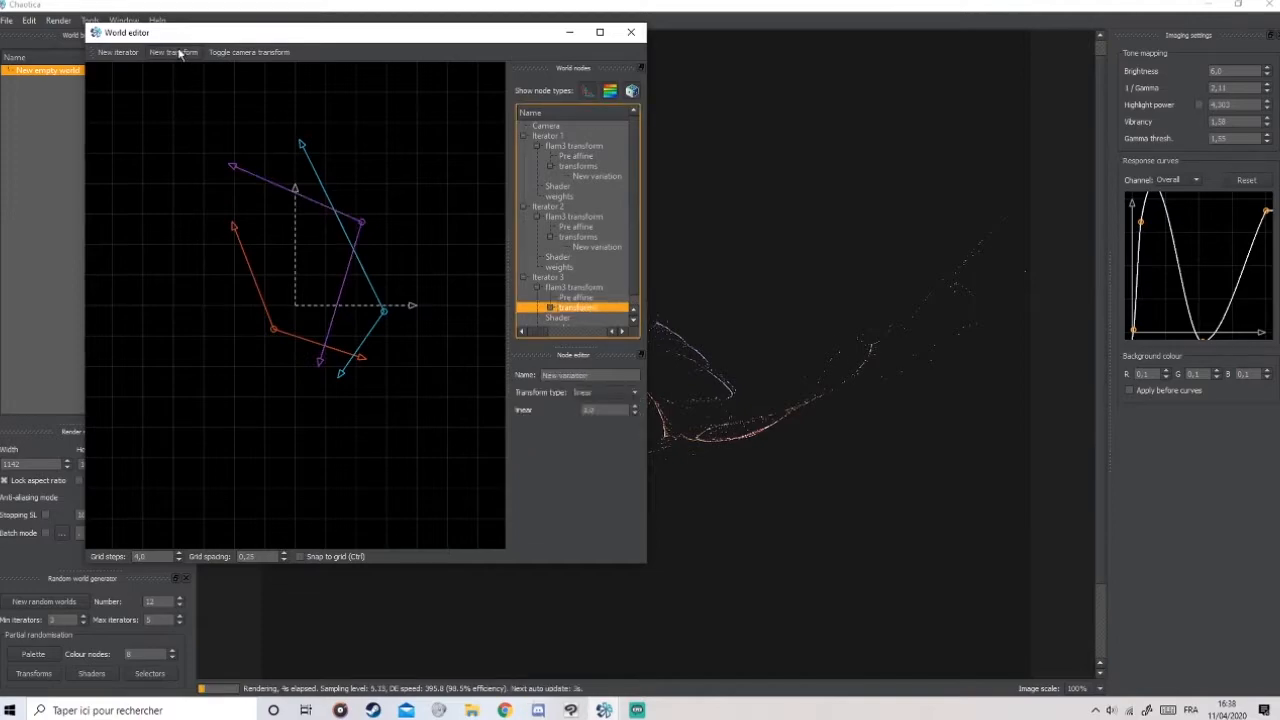
scroll(605, 323, down, 1)
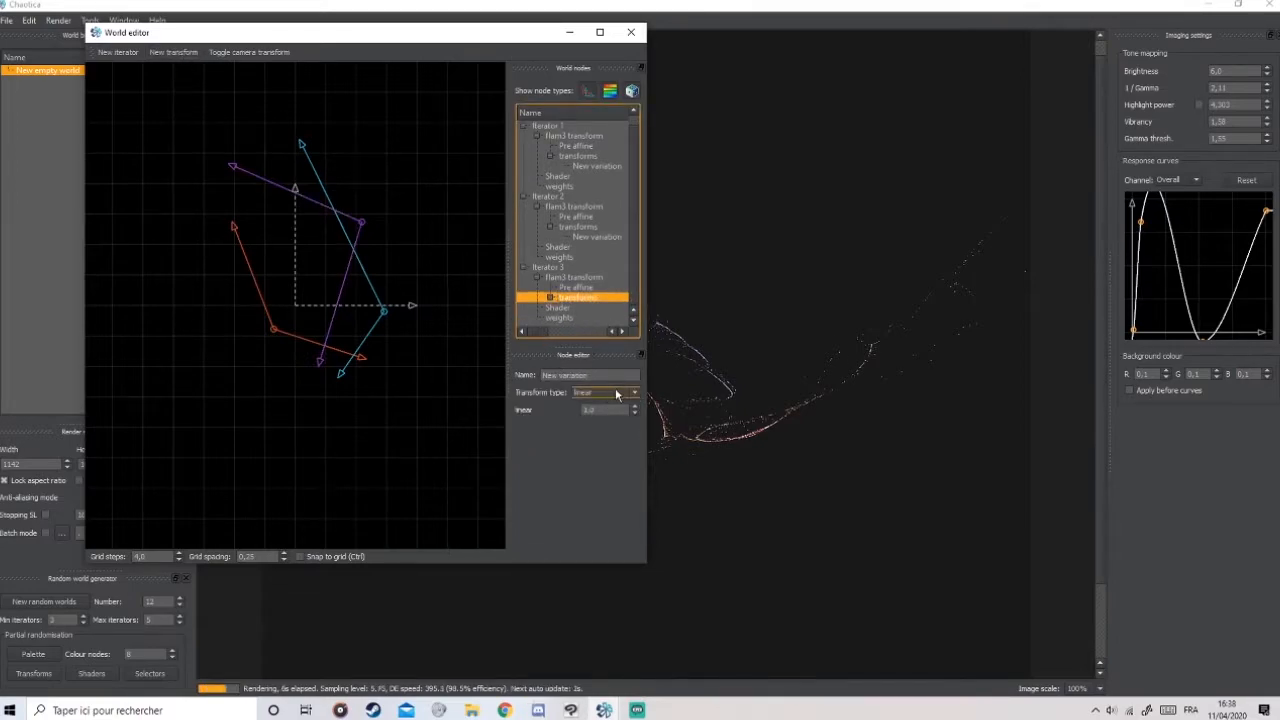
click(551, 305)
click(590, 307)
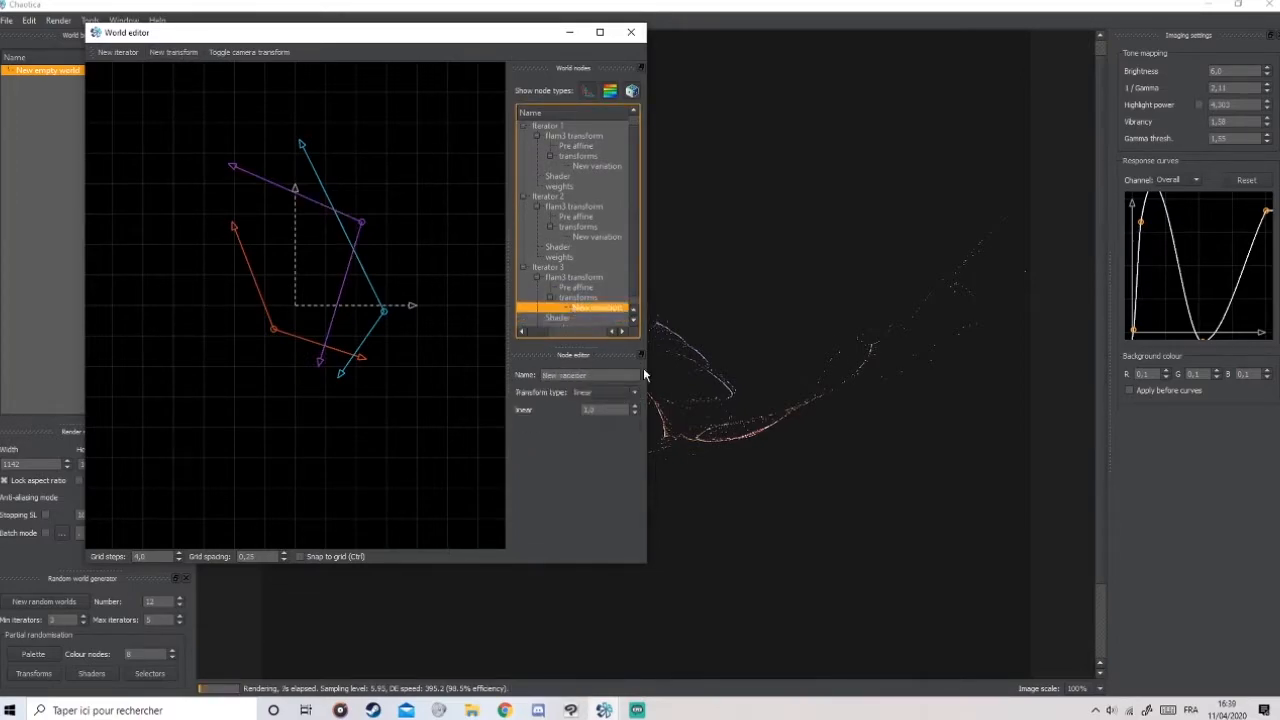
click(605, 392)
click(582, 474)
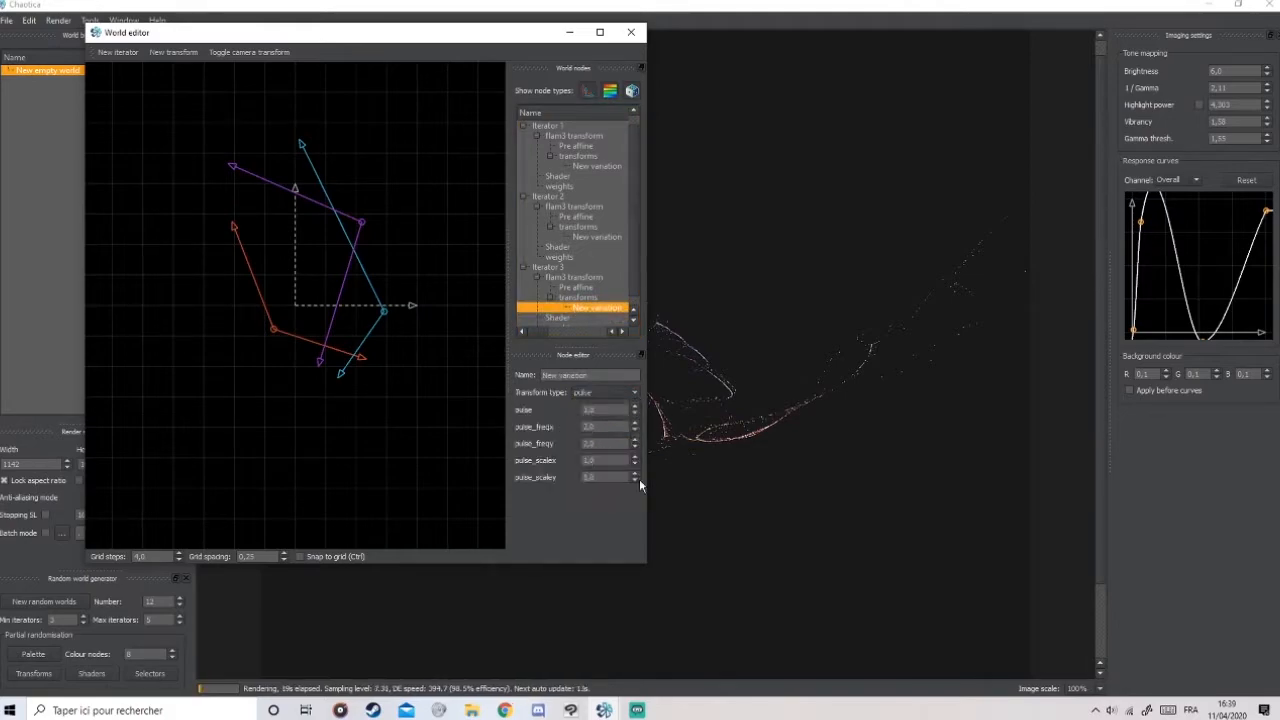
drag(398, 32, 366, 26)
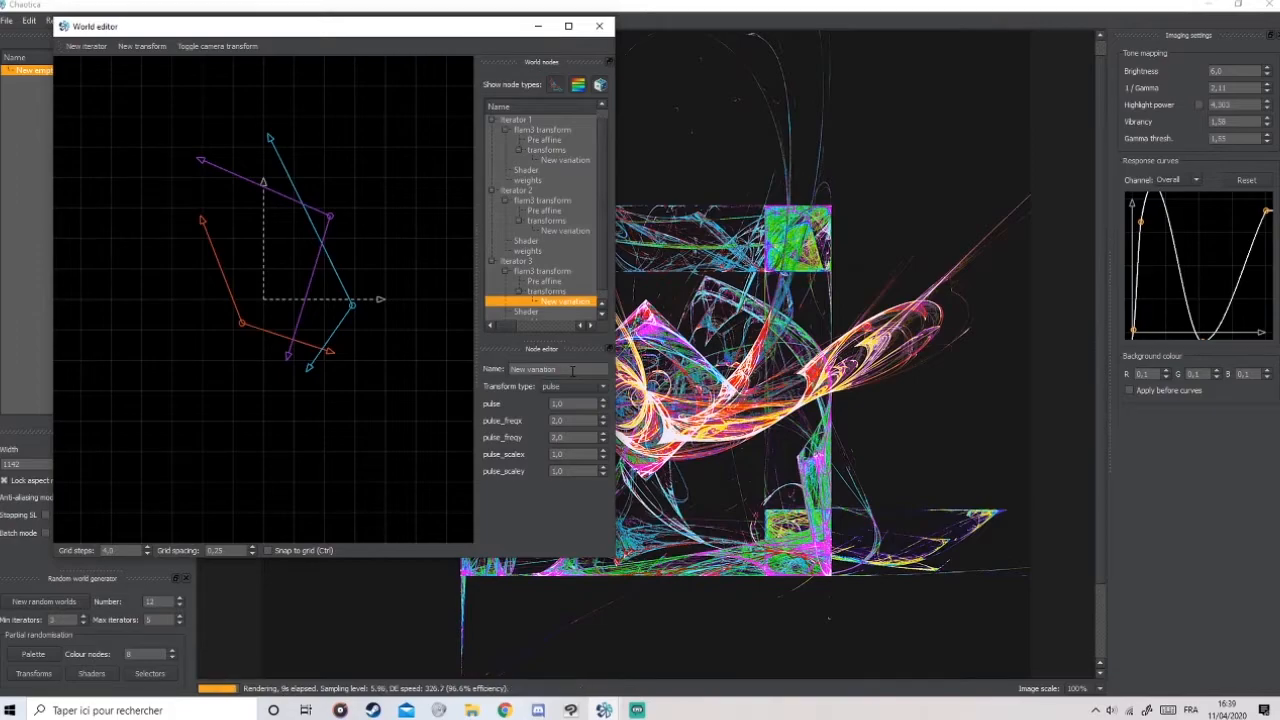
Add a second transform to Iterator 3 and rename its first variation "pulse".
click(556, 292)
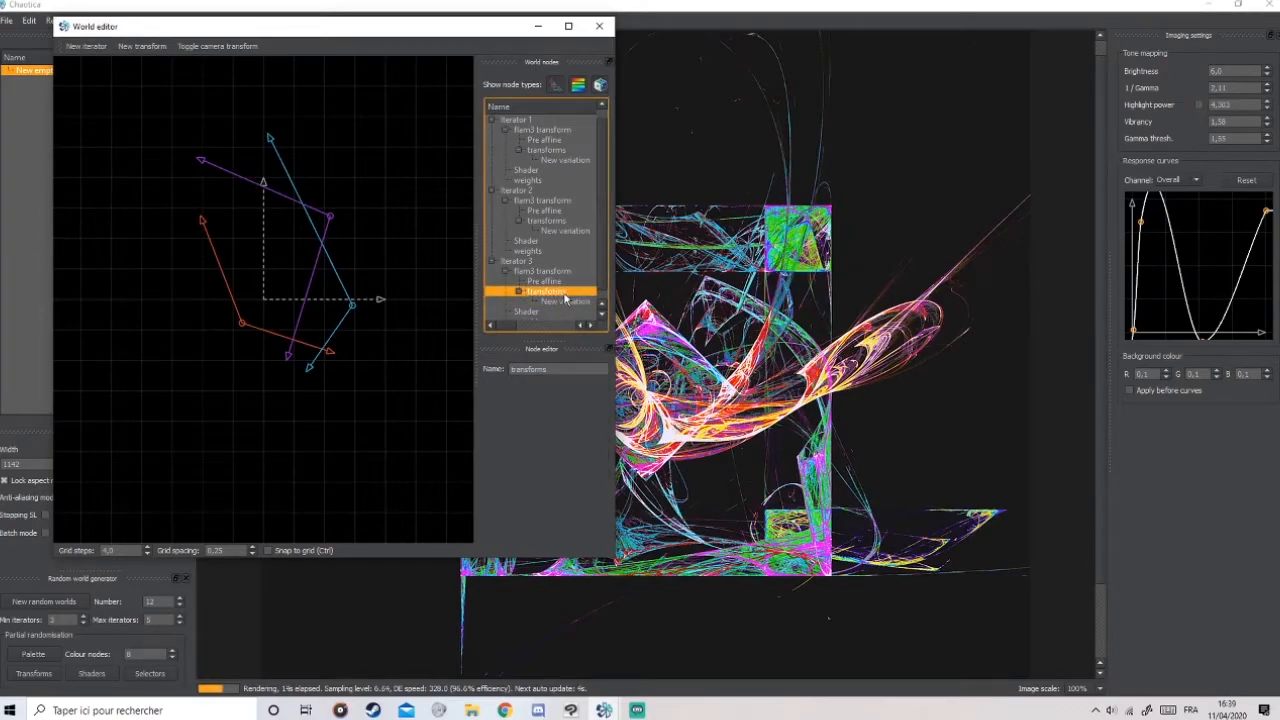
click(131, 46)
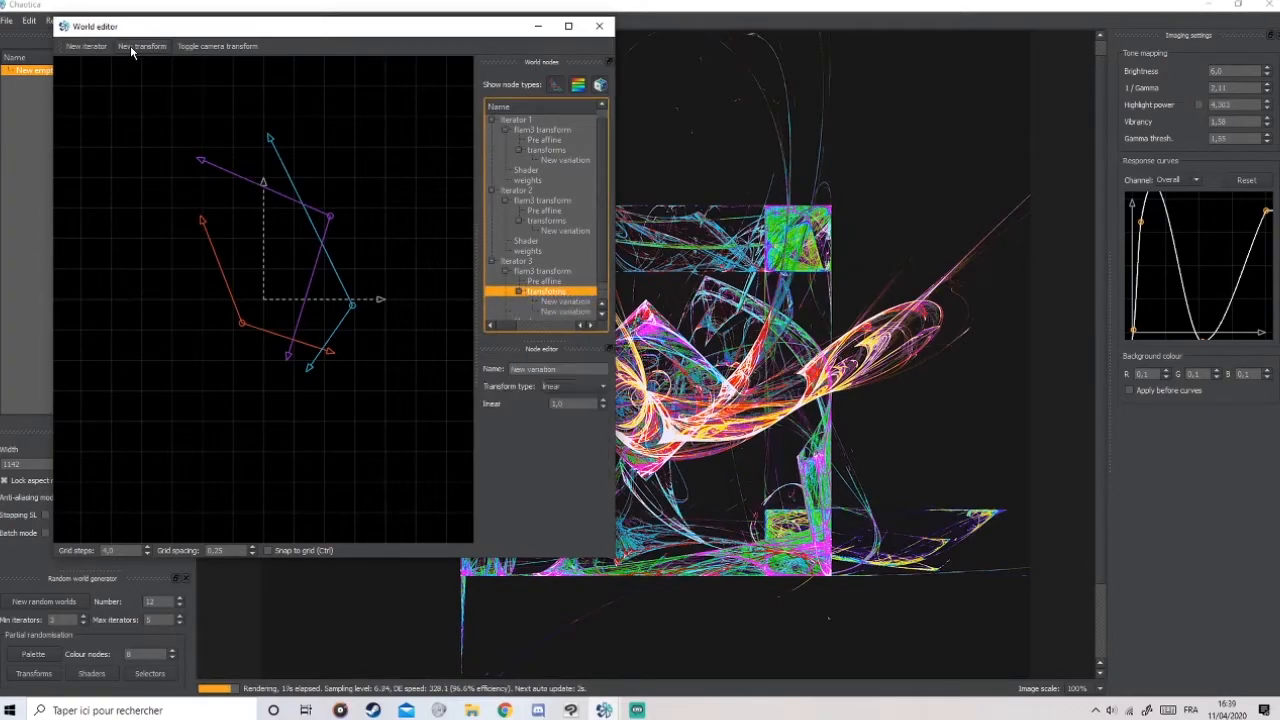
click(558, 302)
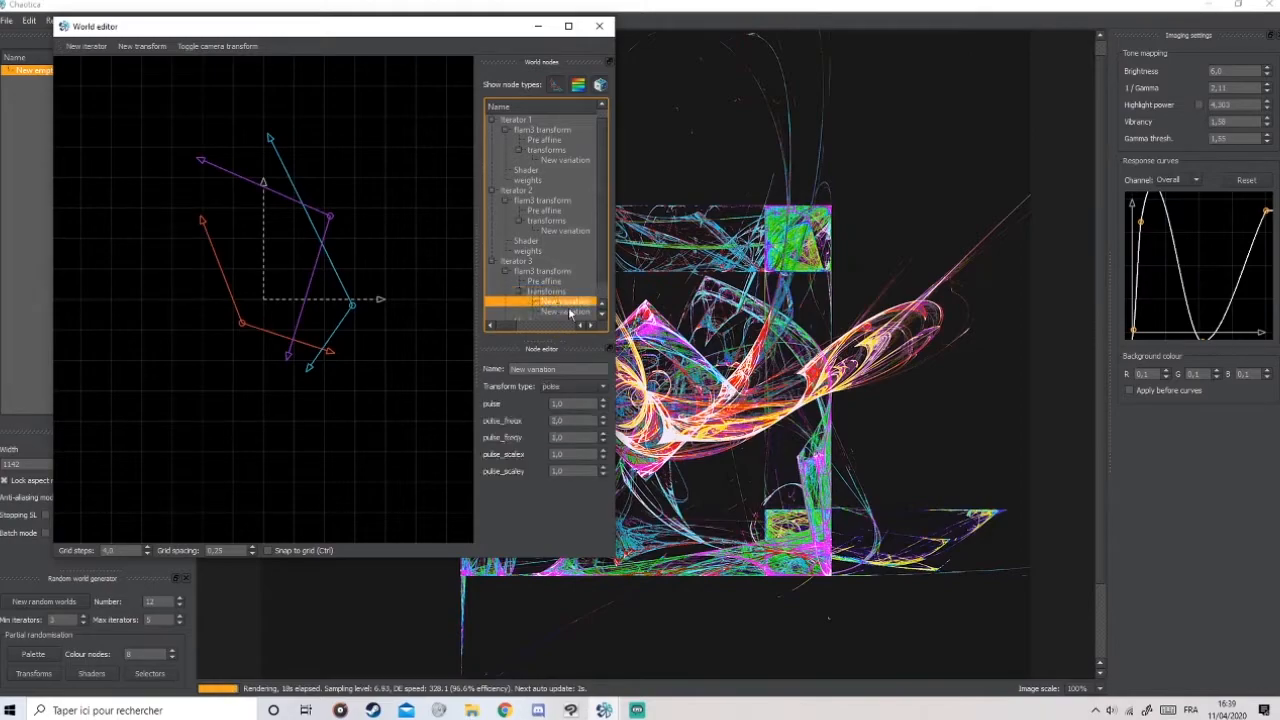
click(572, 313)
click(571, 302)
drag(575, 368, 502, 379)
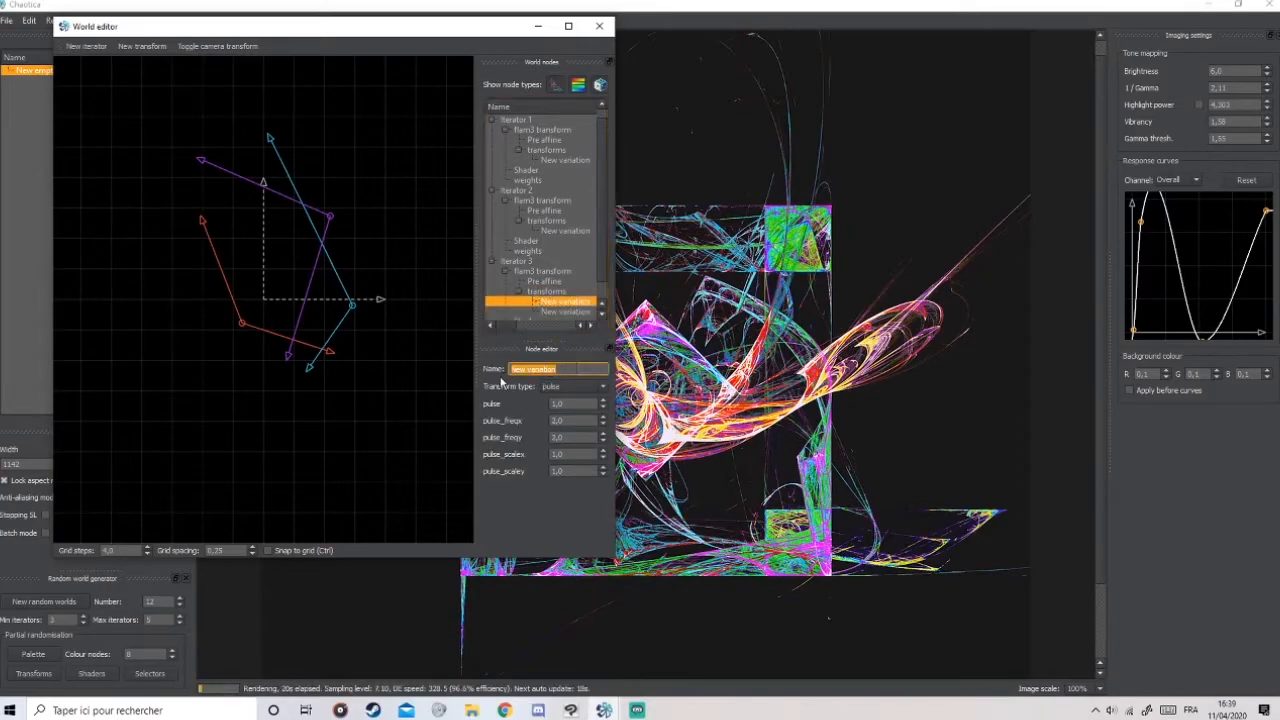
text(pulse)
Set the transform type of Iterator 3's second variation to flower.
click(570, 312)
click(575, 386)
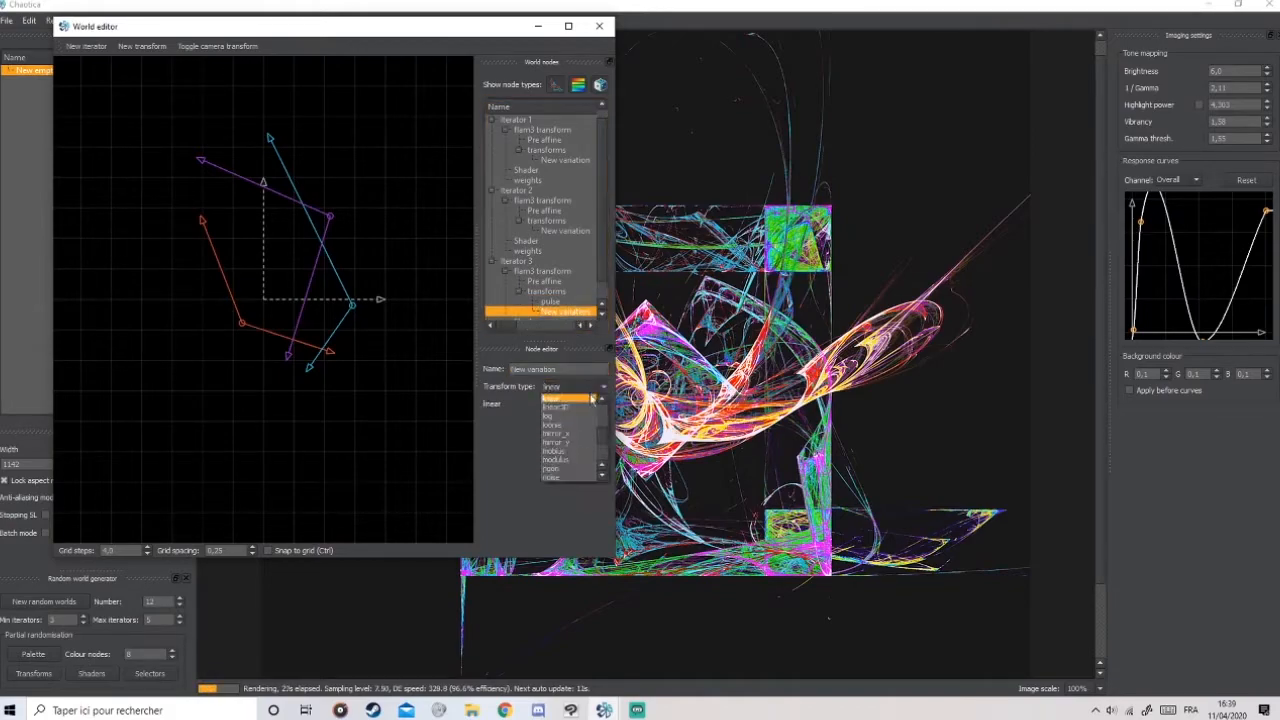
scroll(564, 460, up, 10)
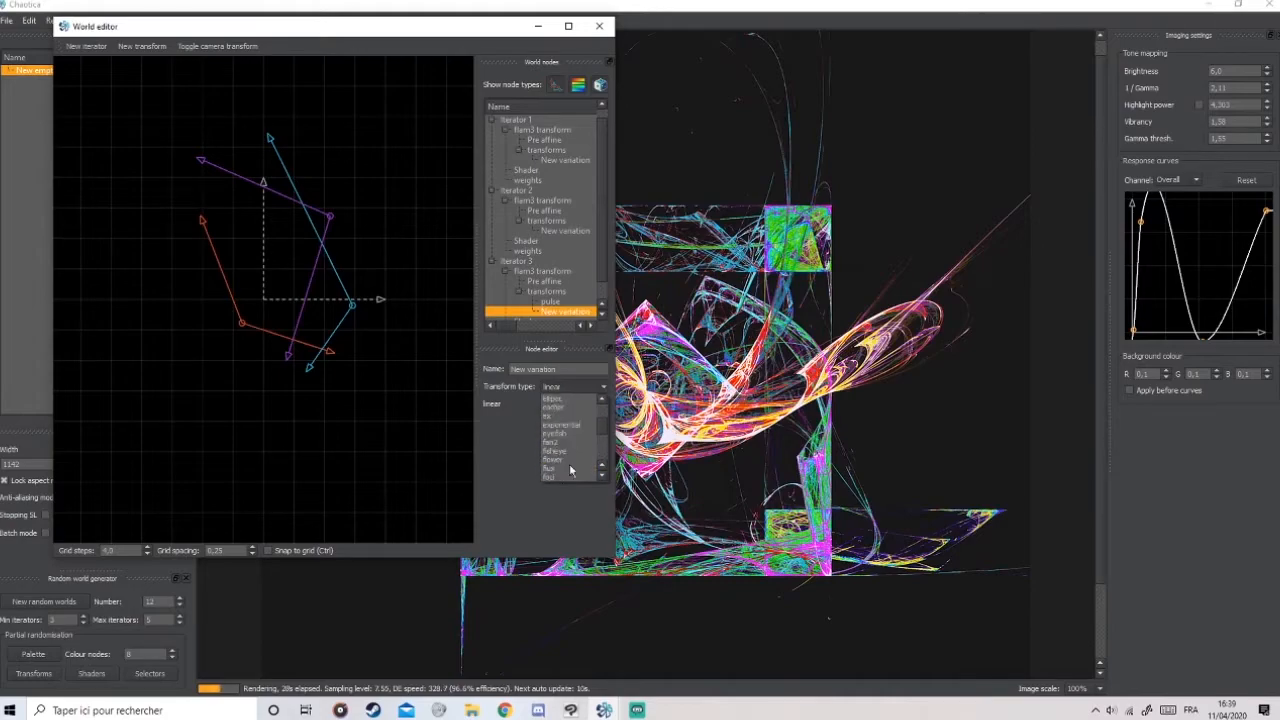
click(568, 459)
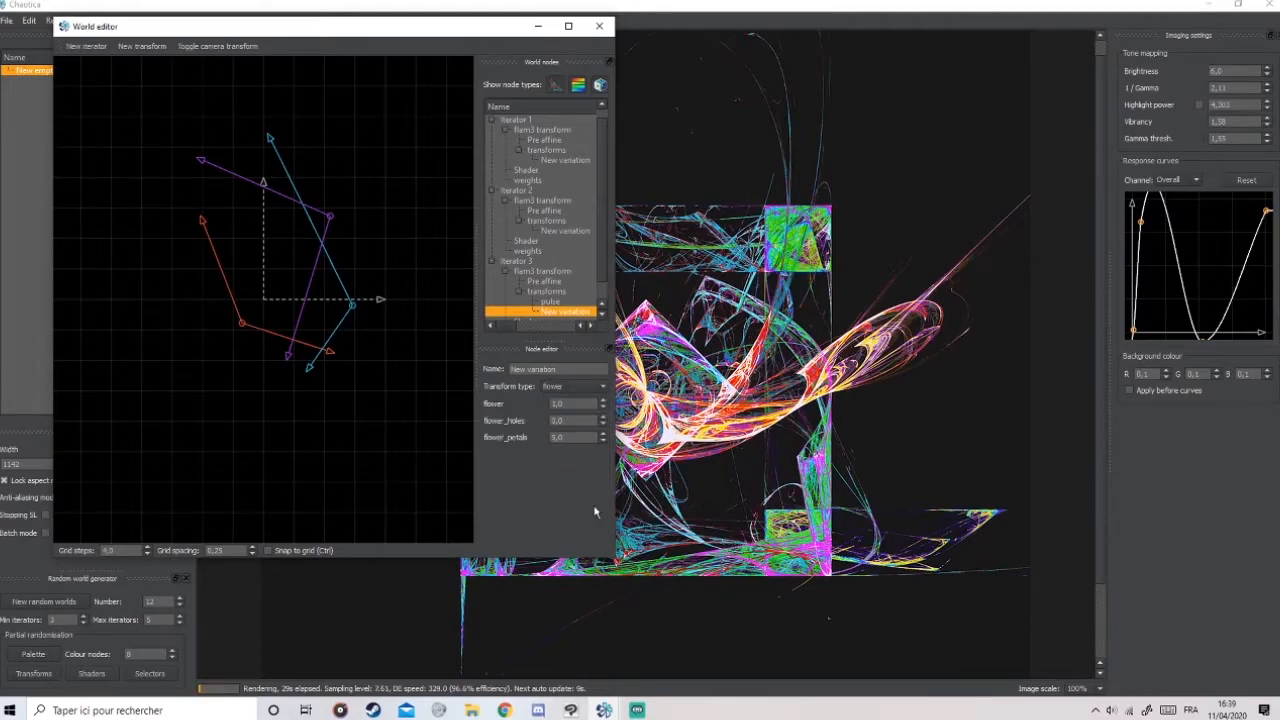
drag(436, 27, 293, 37)
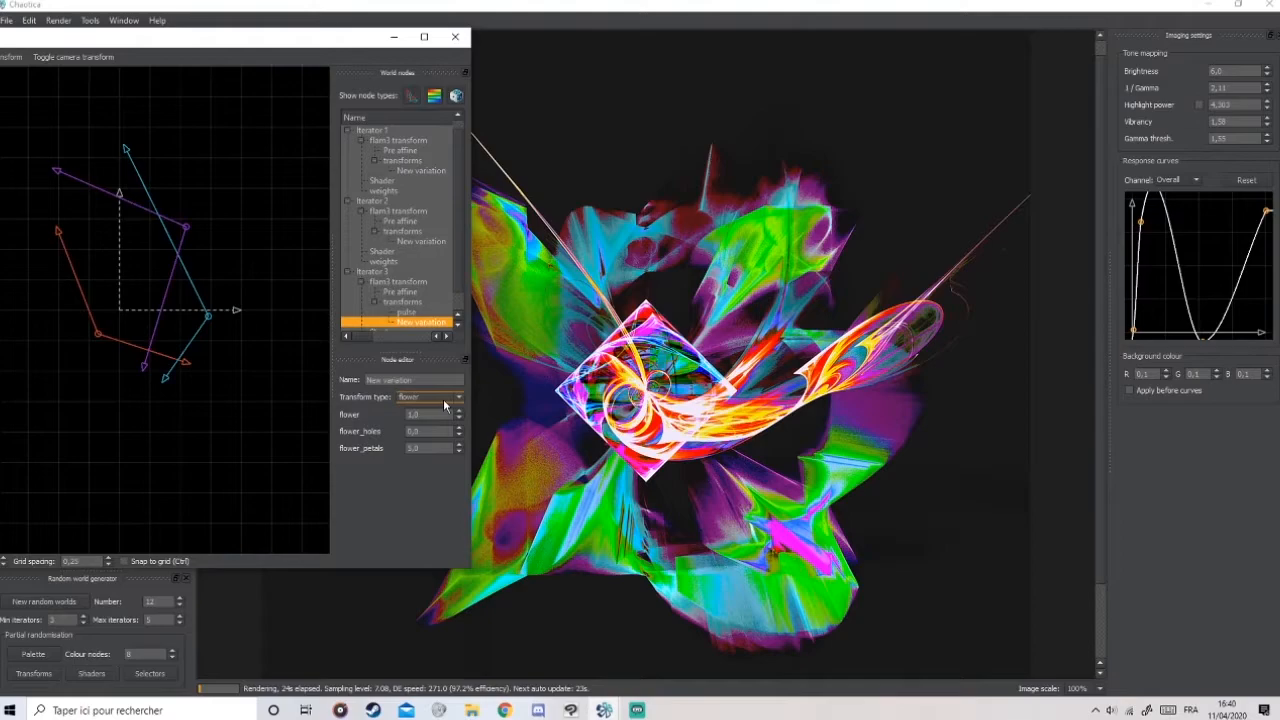
Try the eyefish transform type on Iterator 3's second variation, and switch it back to flower.
click(444, 400)
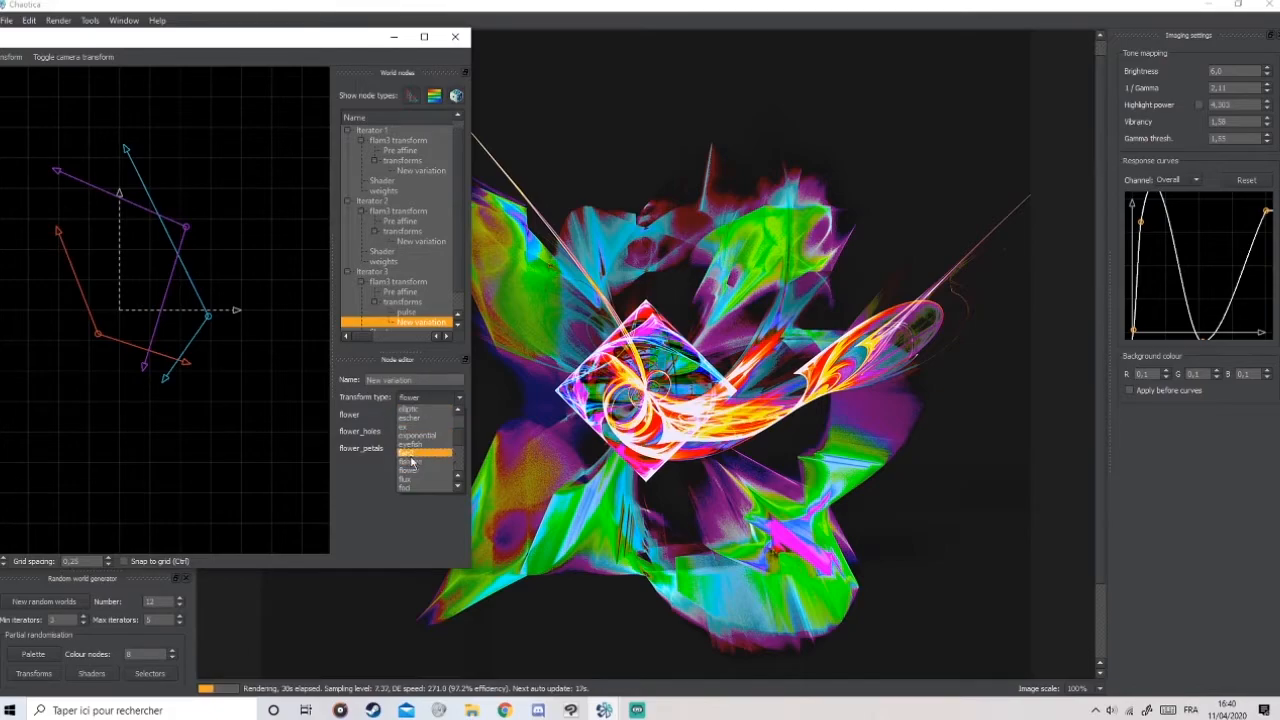
click(428, 446)
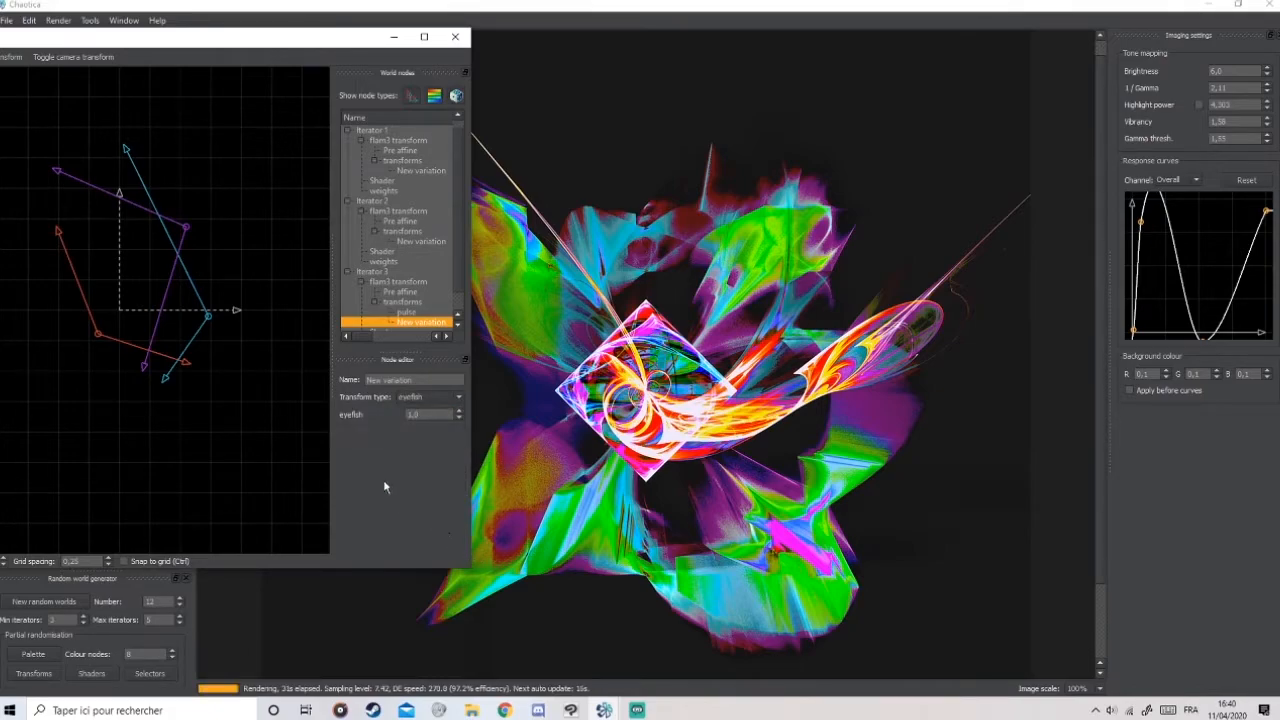
click(428, 397)
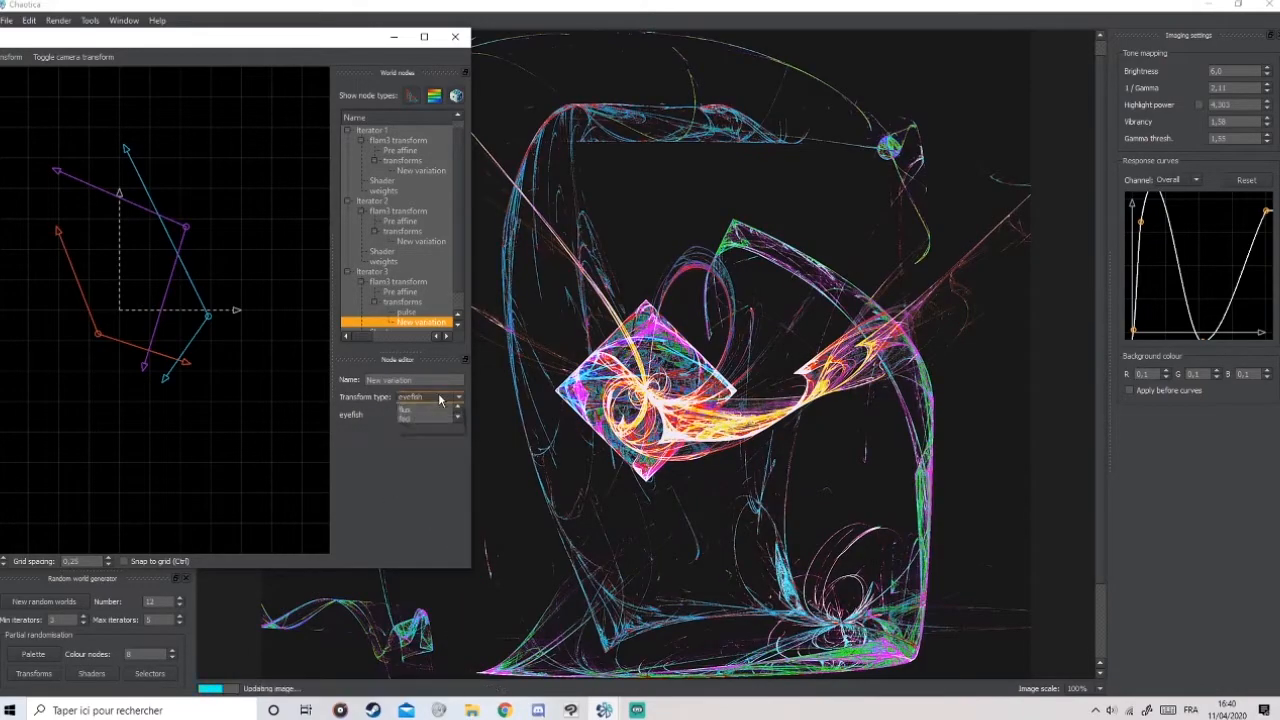
click(431, 472)
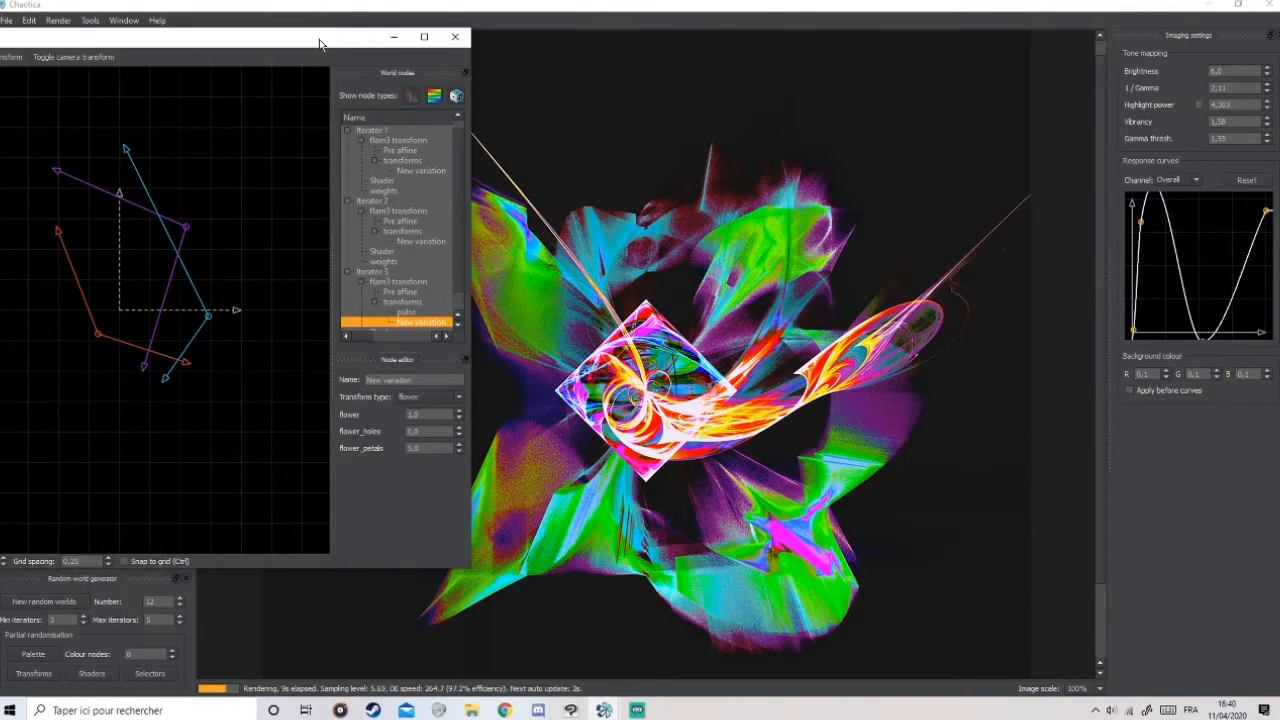
Close the World editor and open the Palette editor, placed so that the rendered fractal stays in view.
drag(319, 39, 508, 55)
click(645, 54)
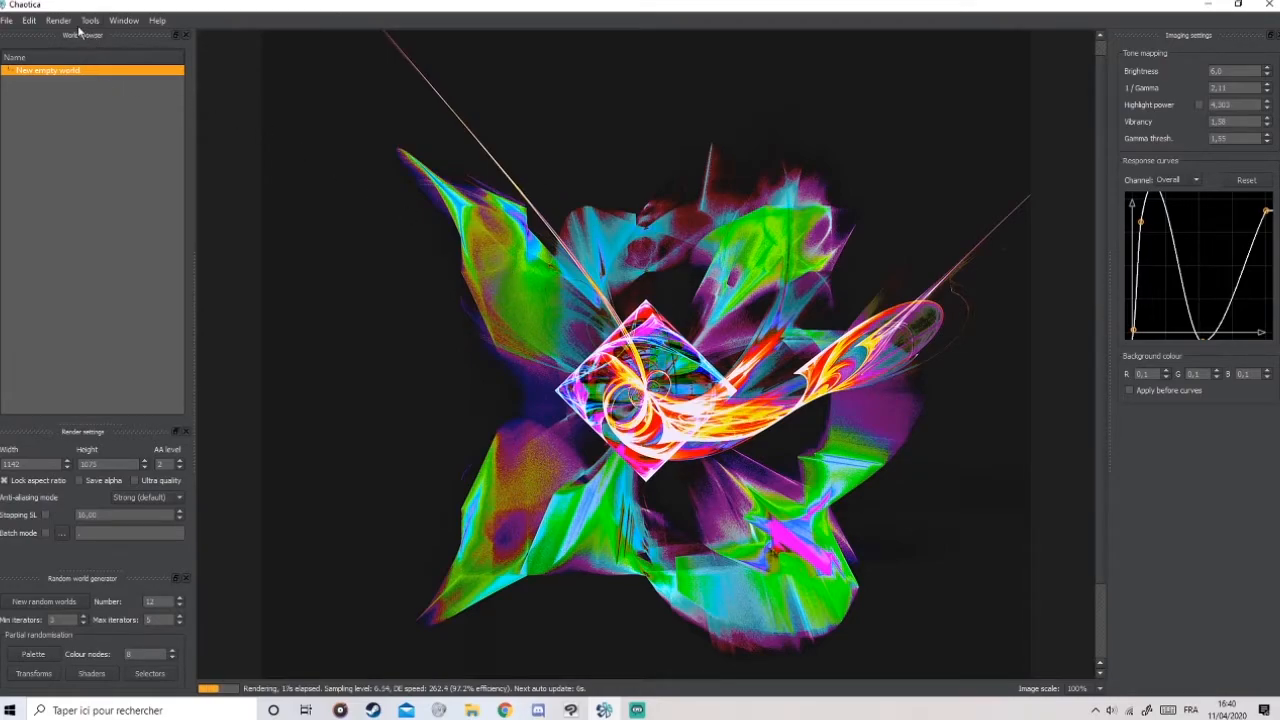
click(128, 22)
click(135, 48)
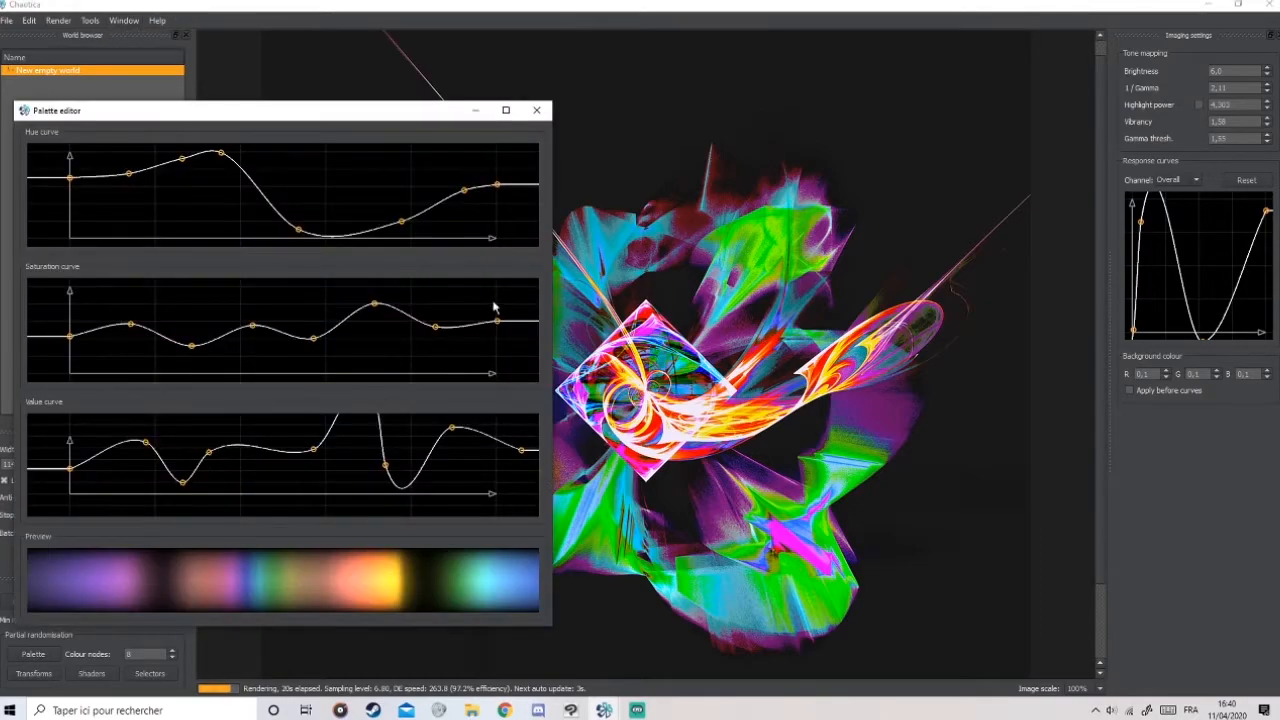
drag(352, 116, 350, 86)
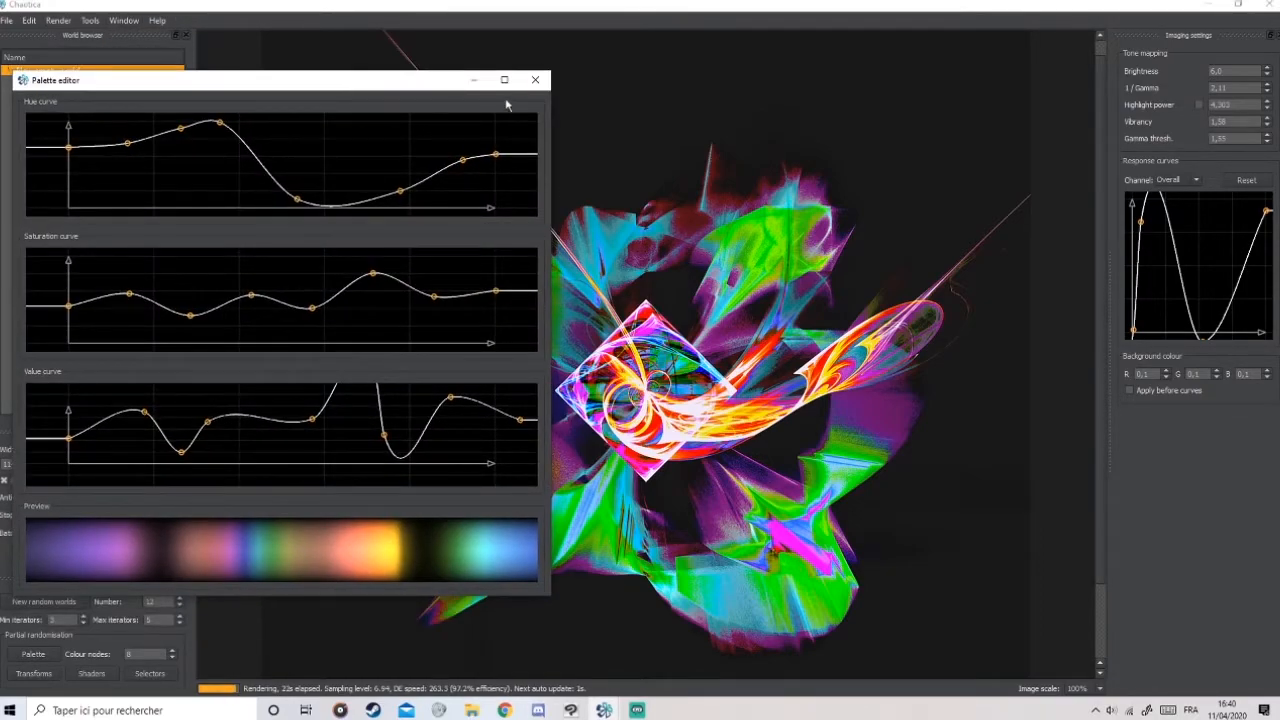
drag(436, 80, 408, 74)
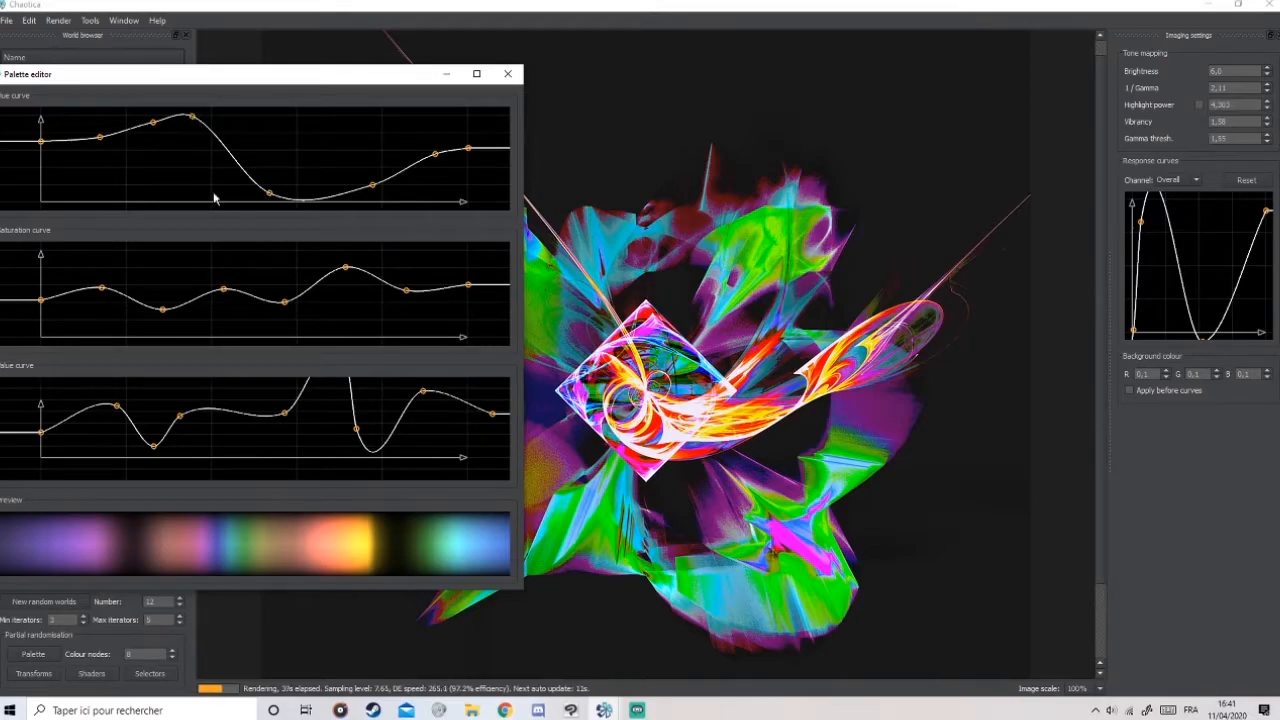
drag(60, 78, 109, 66)
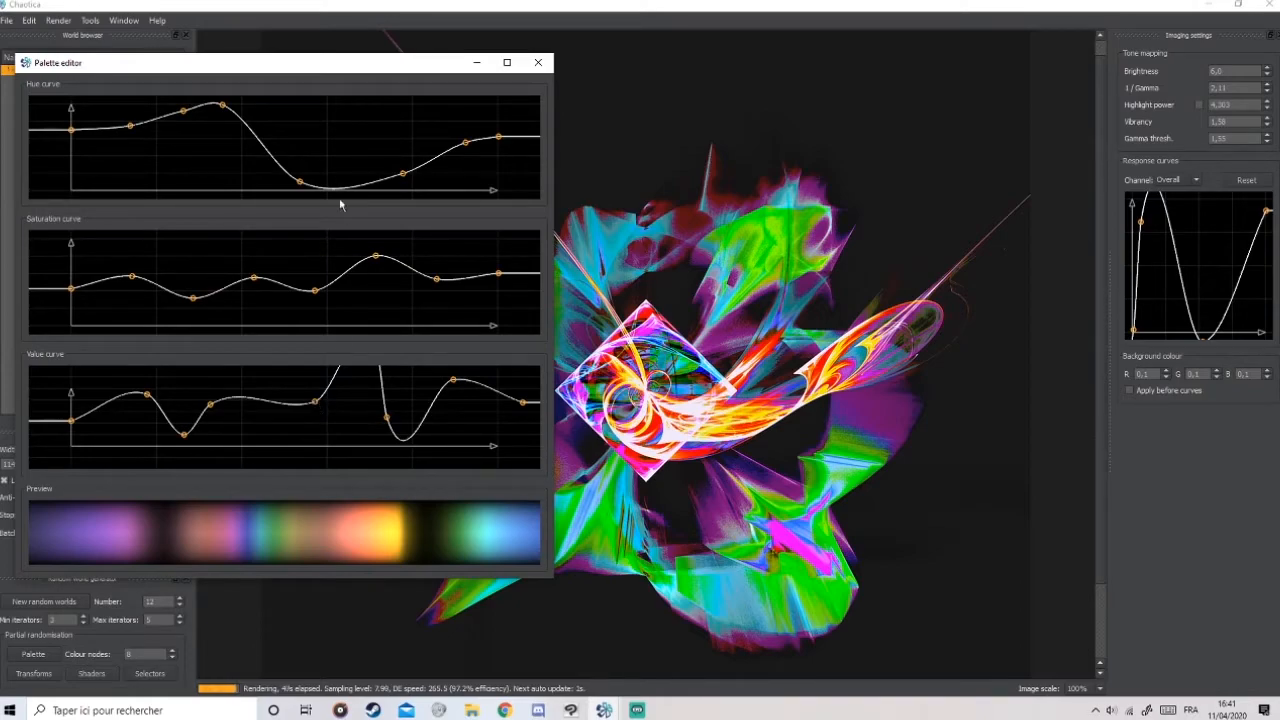
Reshape the palette's value curve by raising the point before its peak and lowering two others, and lower the saturation curve's highest point.
drag(315, 401, 316, 368)
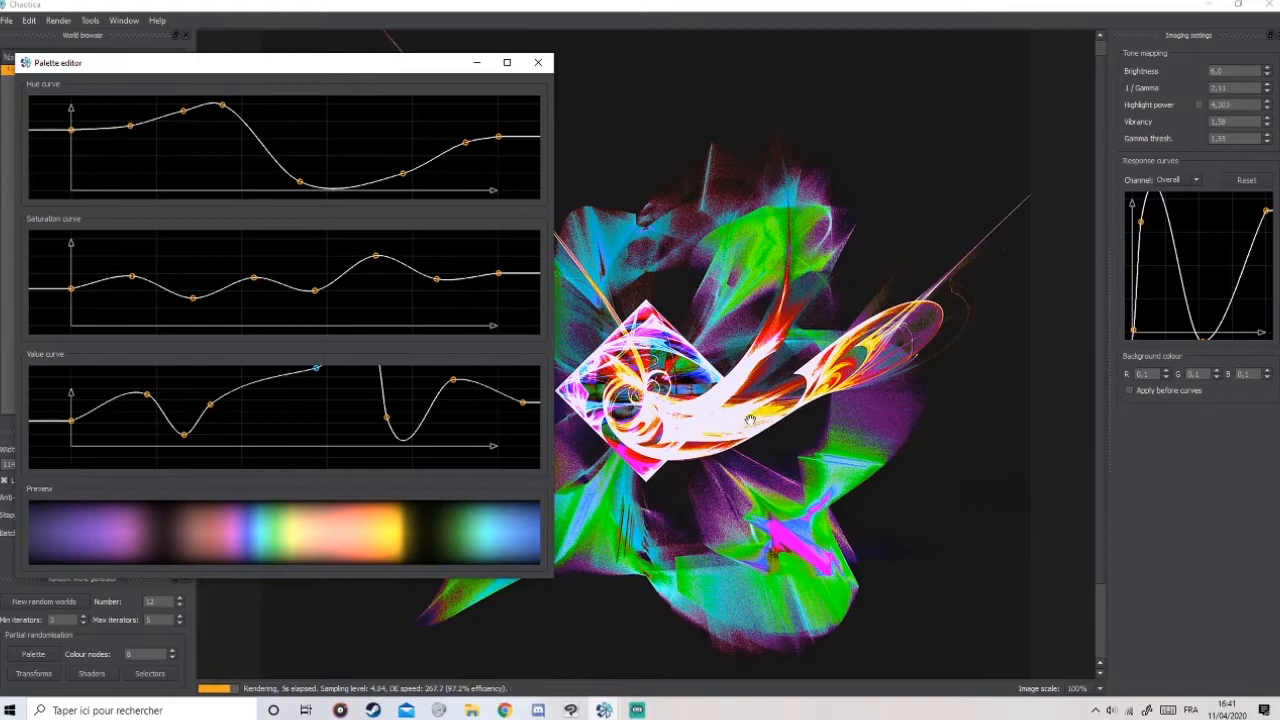
drag(454, 382, 478, 417)
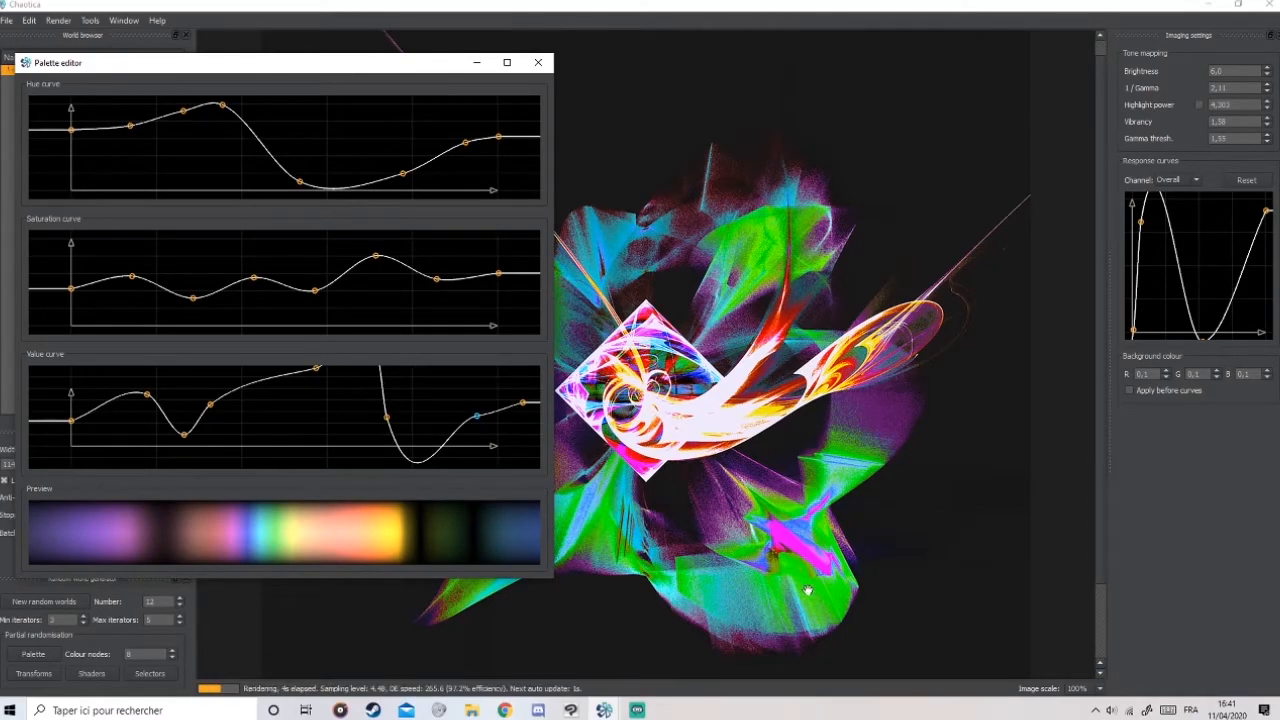
drag(210, 404, 250, 429)
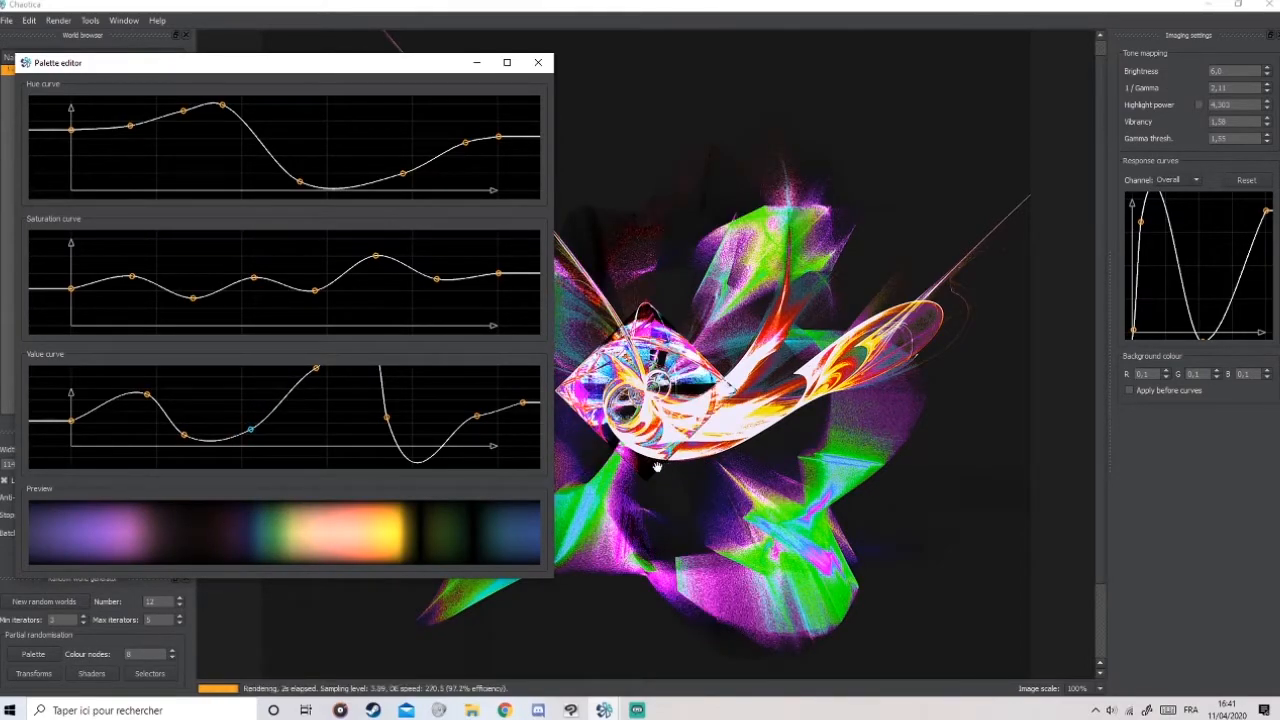
drag(330, 67, 300, 51)
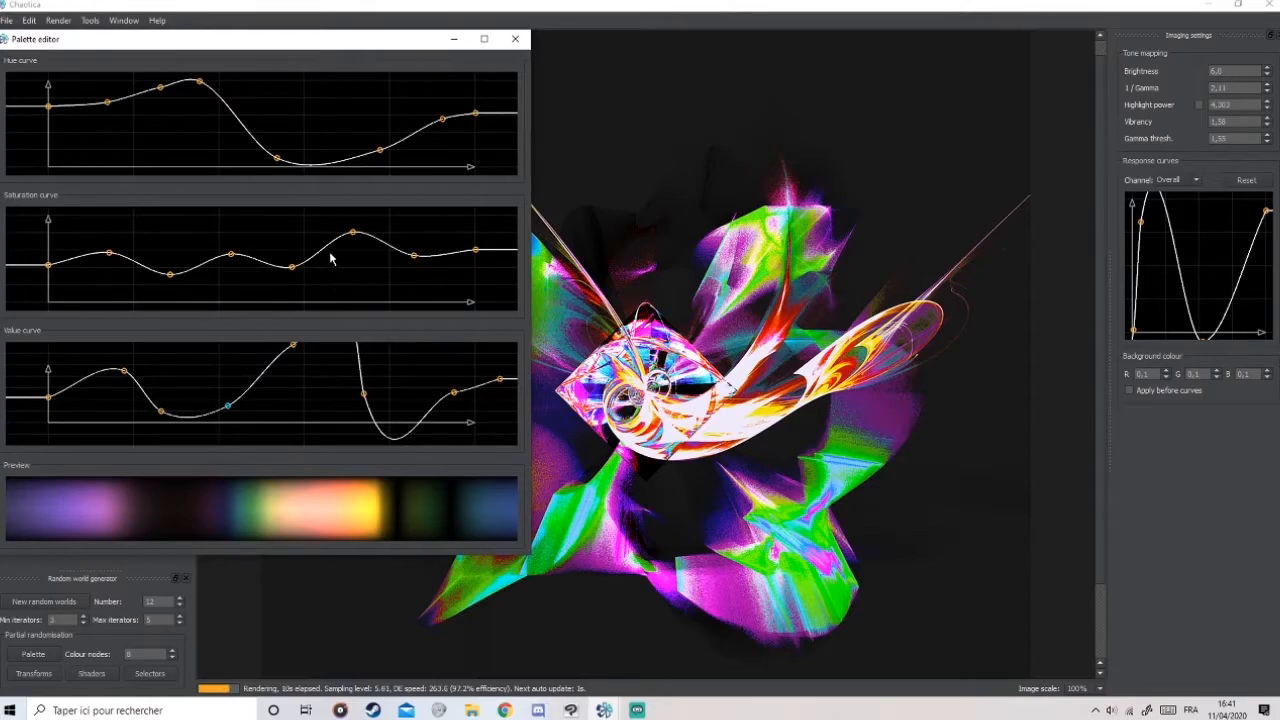
drag(353, 235, 355, 271)
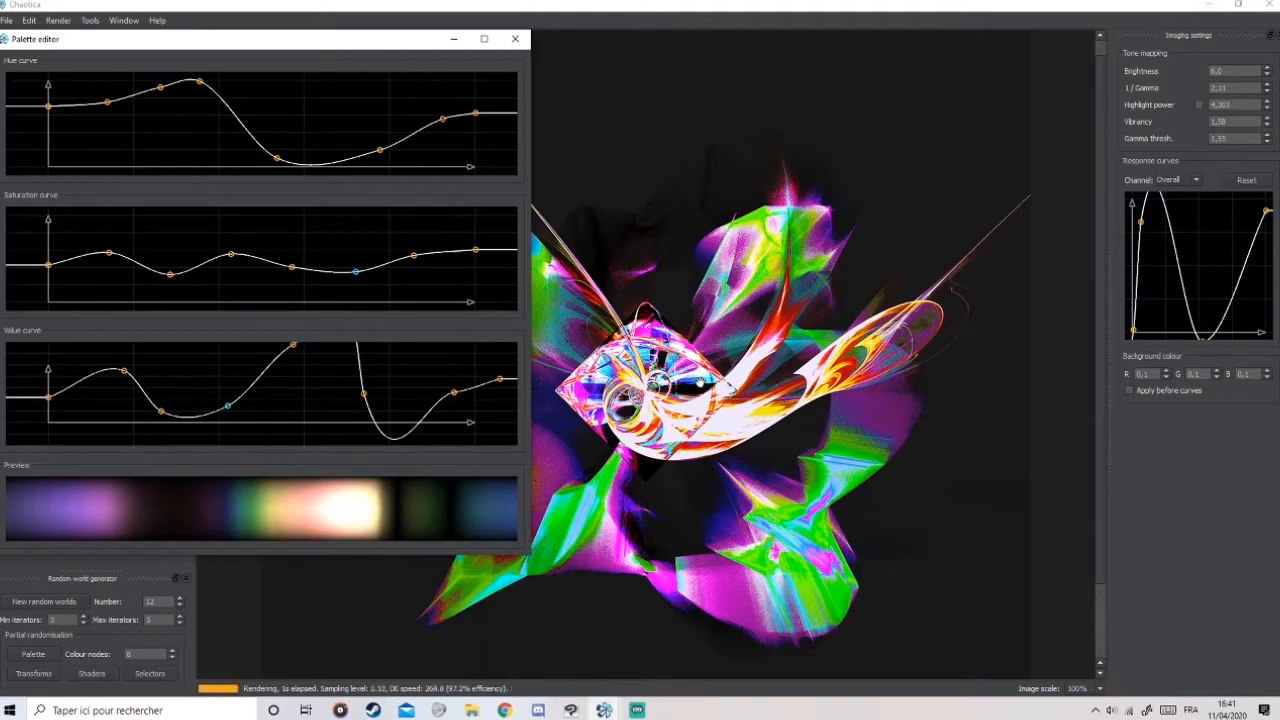
Raise two points near the end of the saturation curve, shift the hue curve's peak point further along and lower, and close the Palette editor.
drag(355, 271, 353, 228)
drag(413, 255, 429, 236)
drag(318, 32, 349, 32)
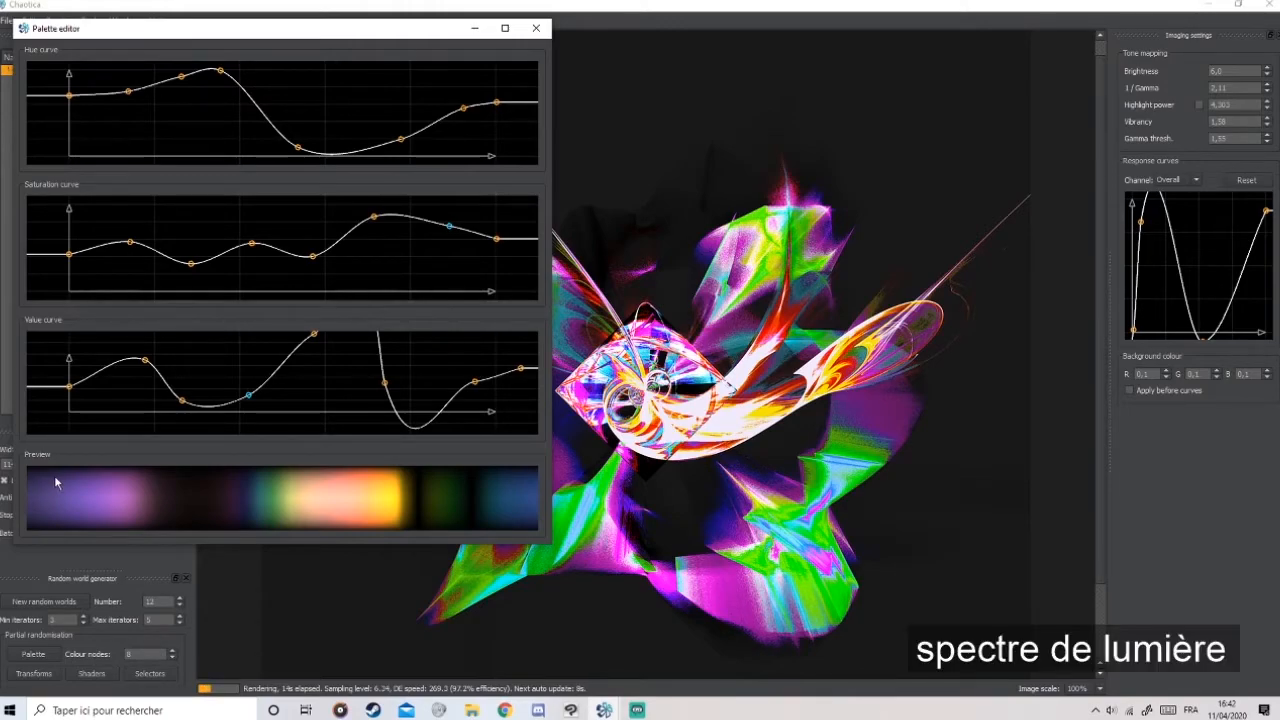
drag(379, 30, 377, 48)
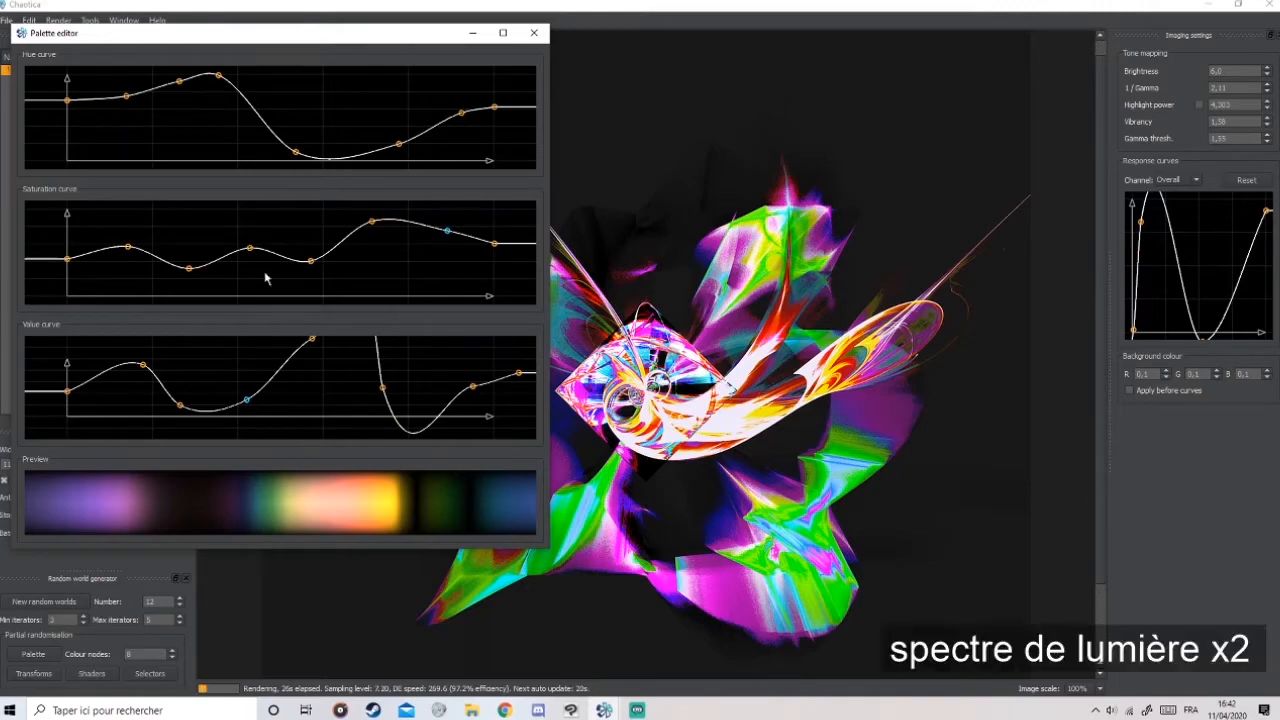
drag(220, 76, 285, 103)
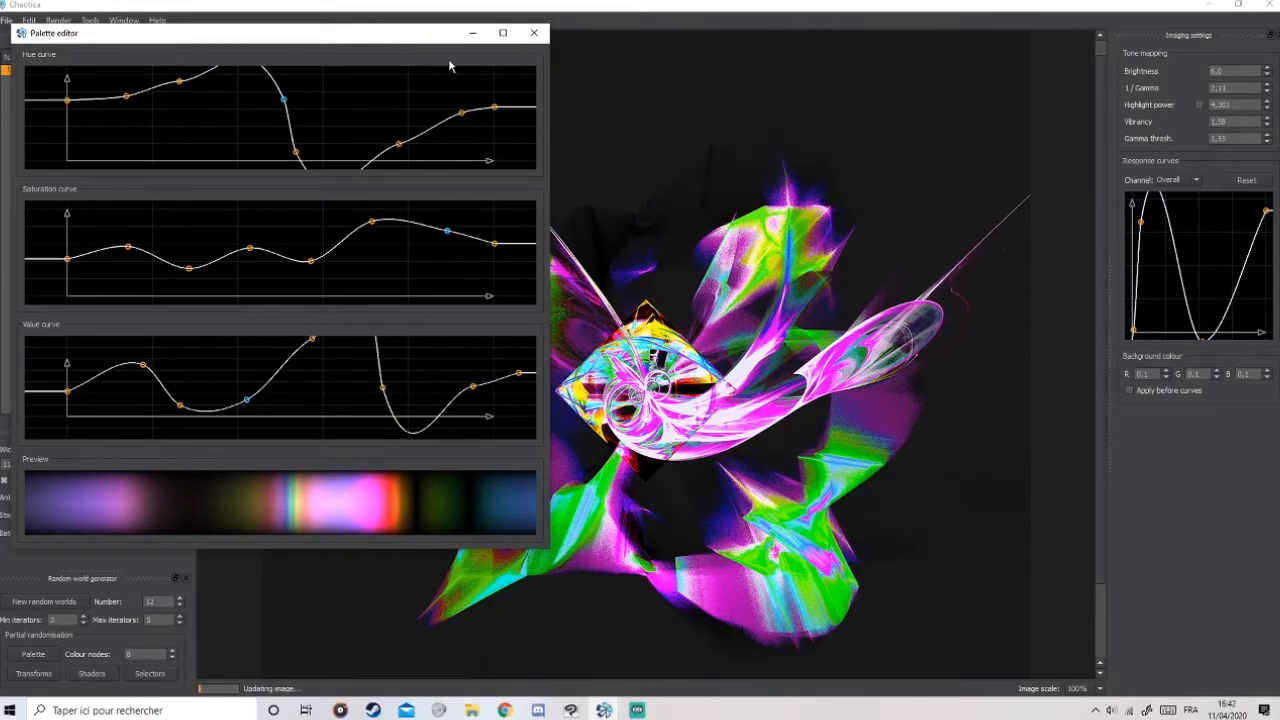
click(534, 33)
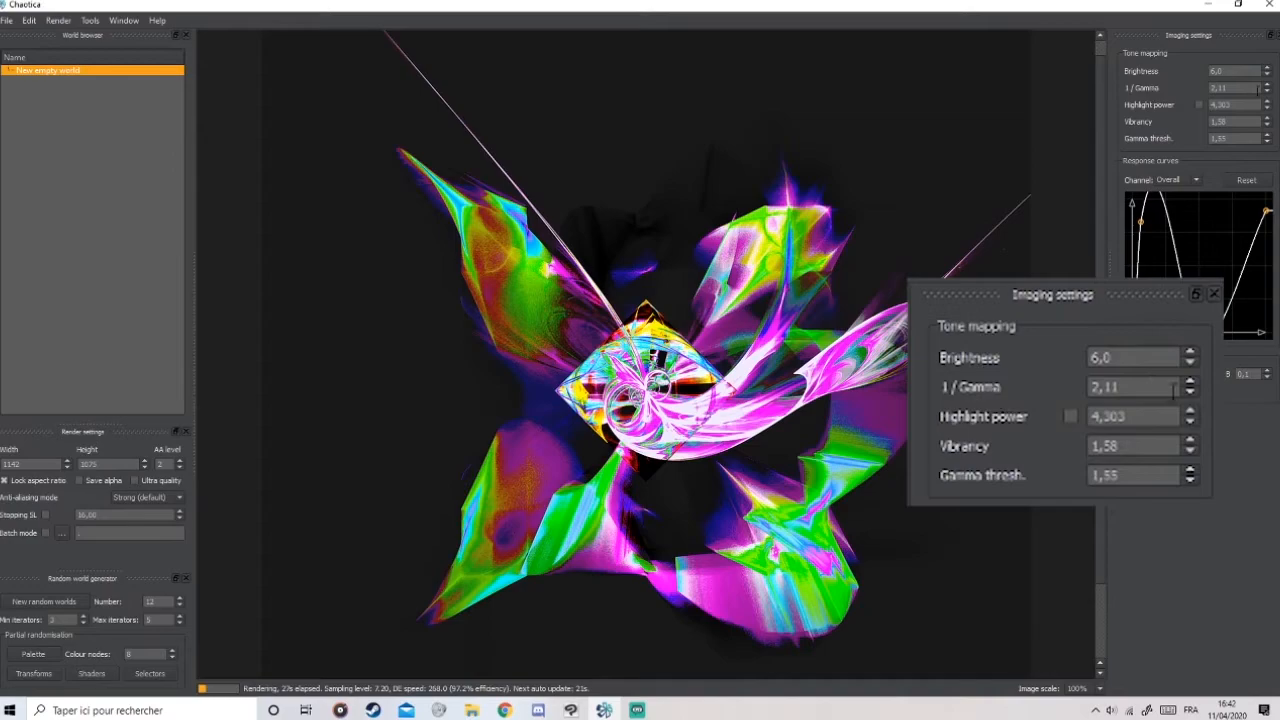
Try a Brightness of 10, reduce it to 7, and set 1 / Gamma to 1.51.
click(1267, 68)
click(1267, 68)
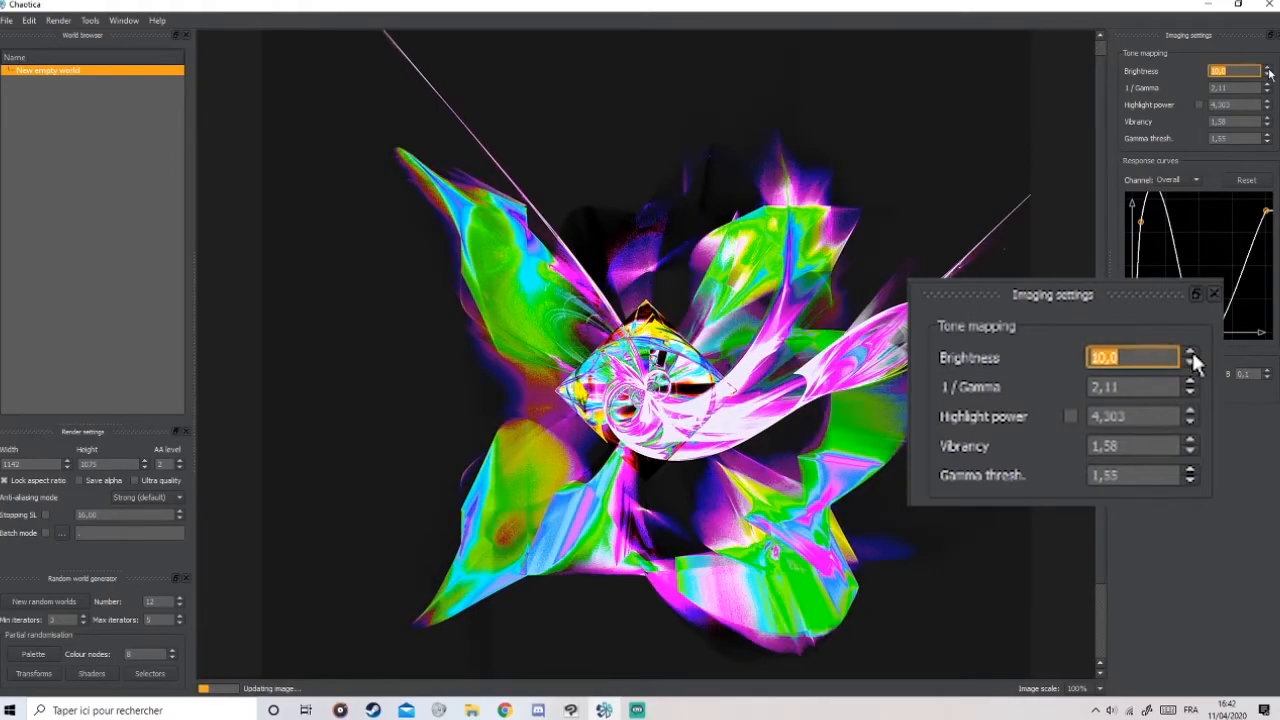
click(1268, 77)
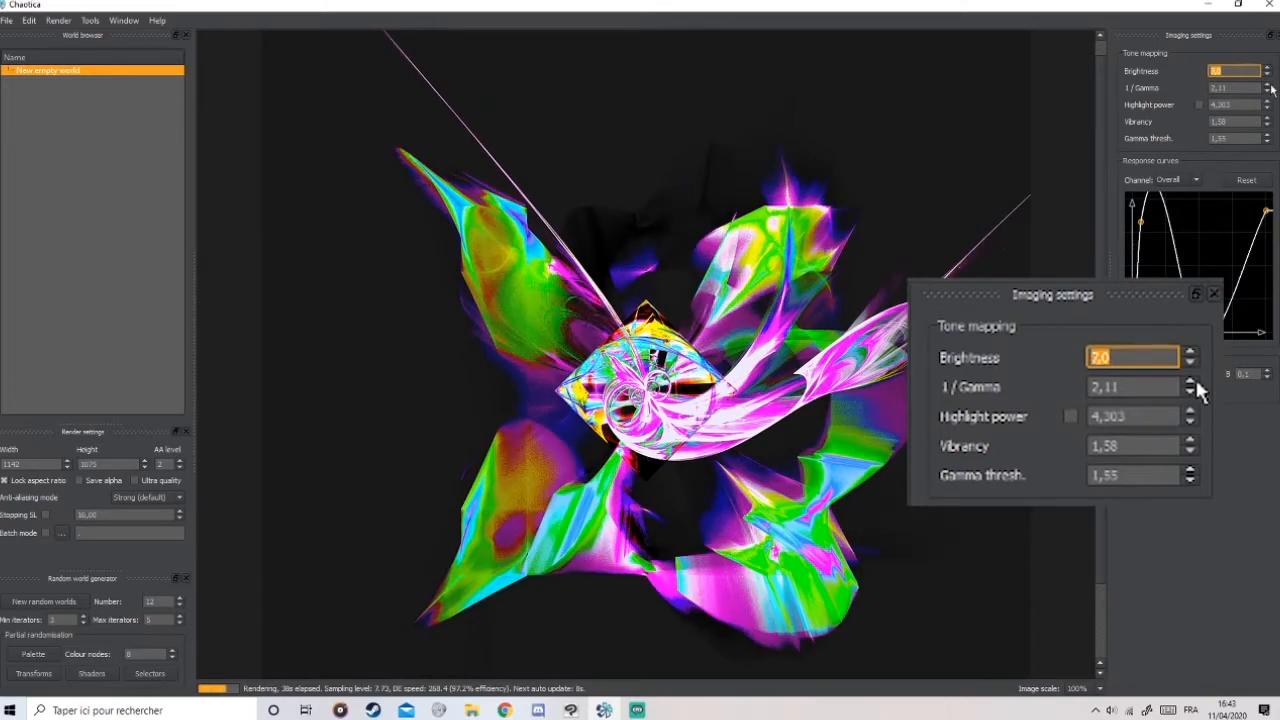
click(1266, 91)
click(1266, 92)
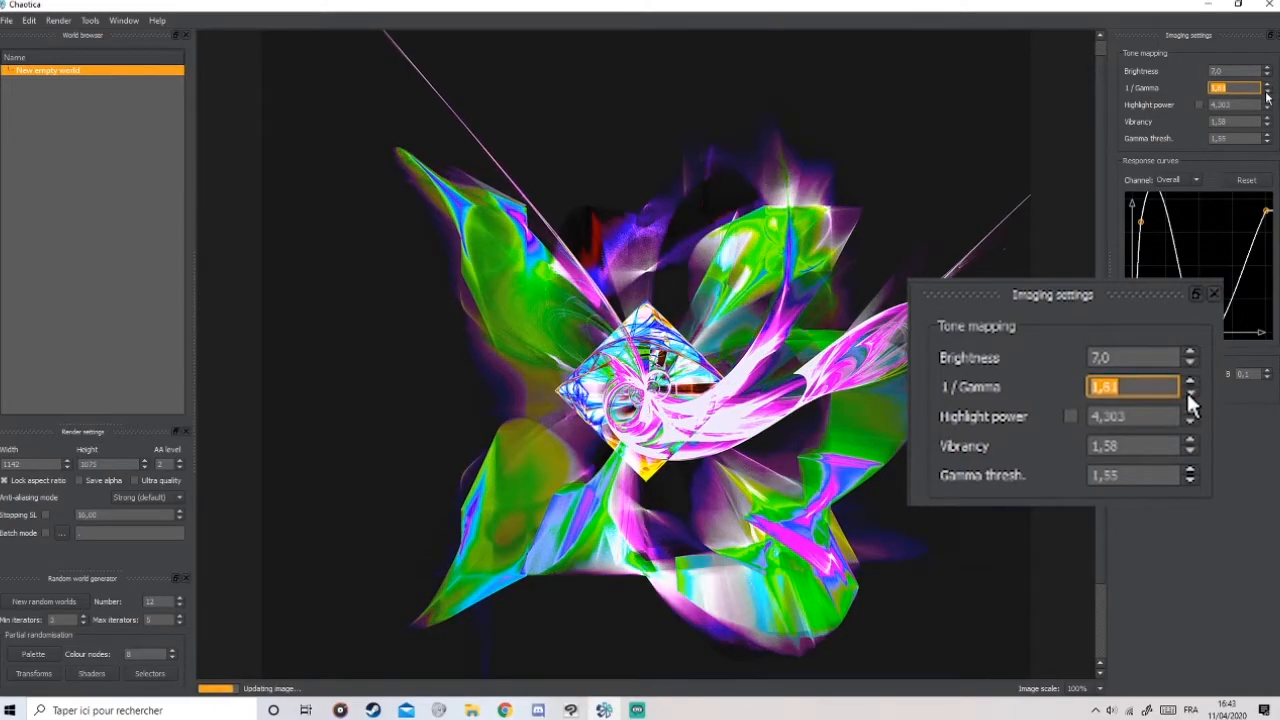
Enable Highlight power with a value of 8.303, switching it off and on again to compare the rendering.
click(1077, 414)
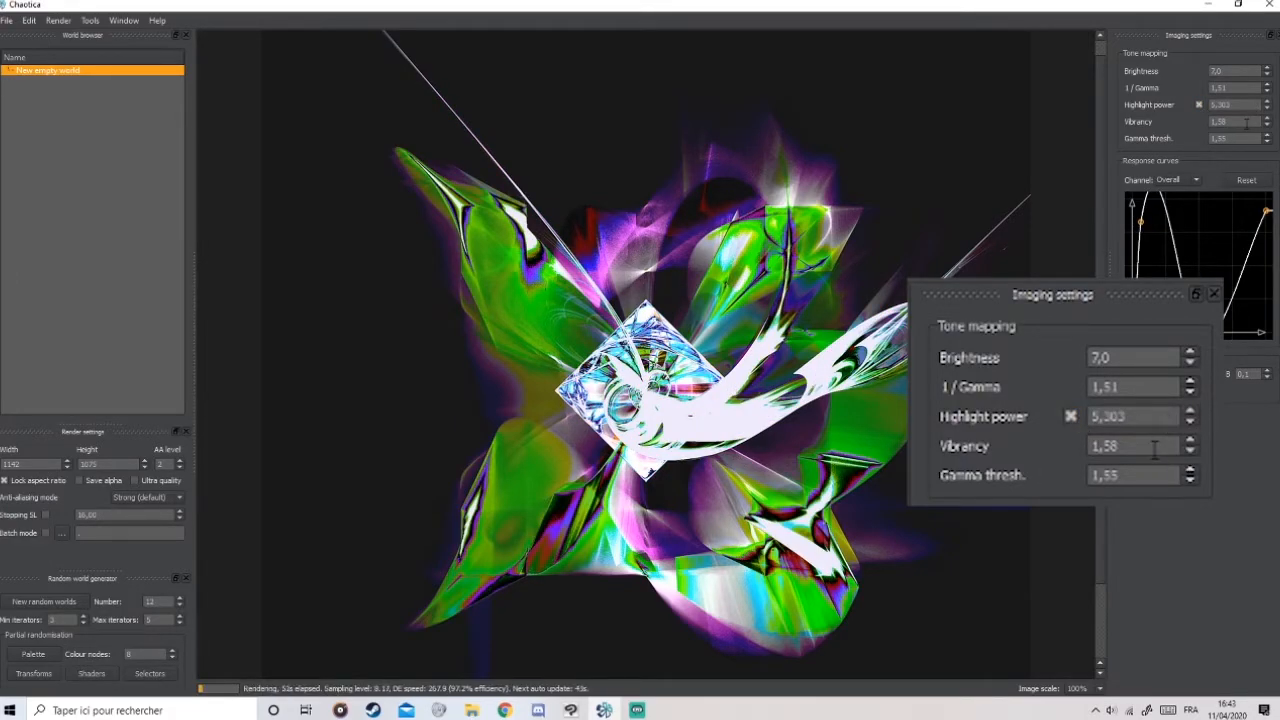
click(1190, 410)
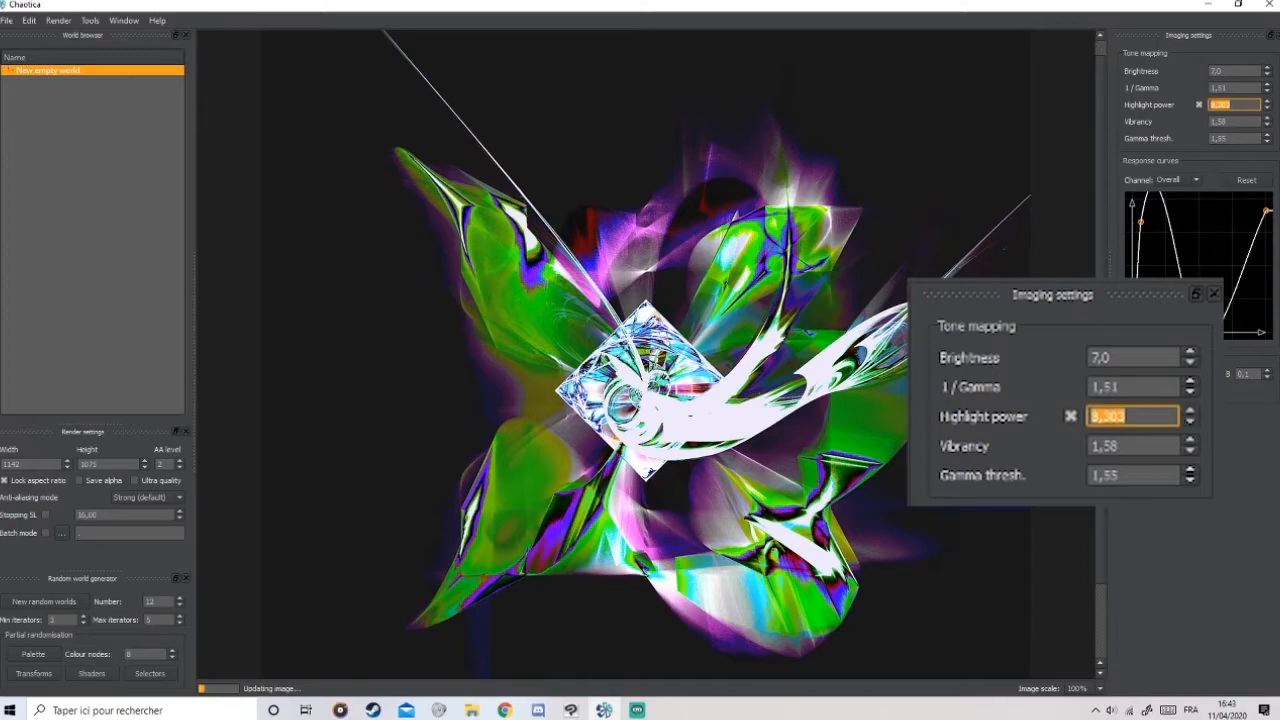
click(1071, 417)
click(1071, 416)
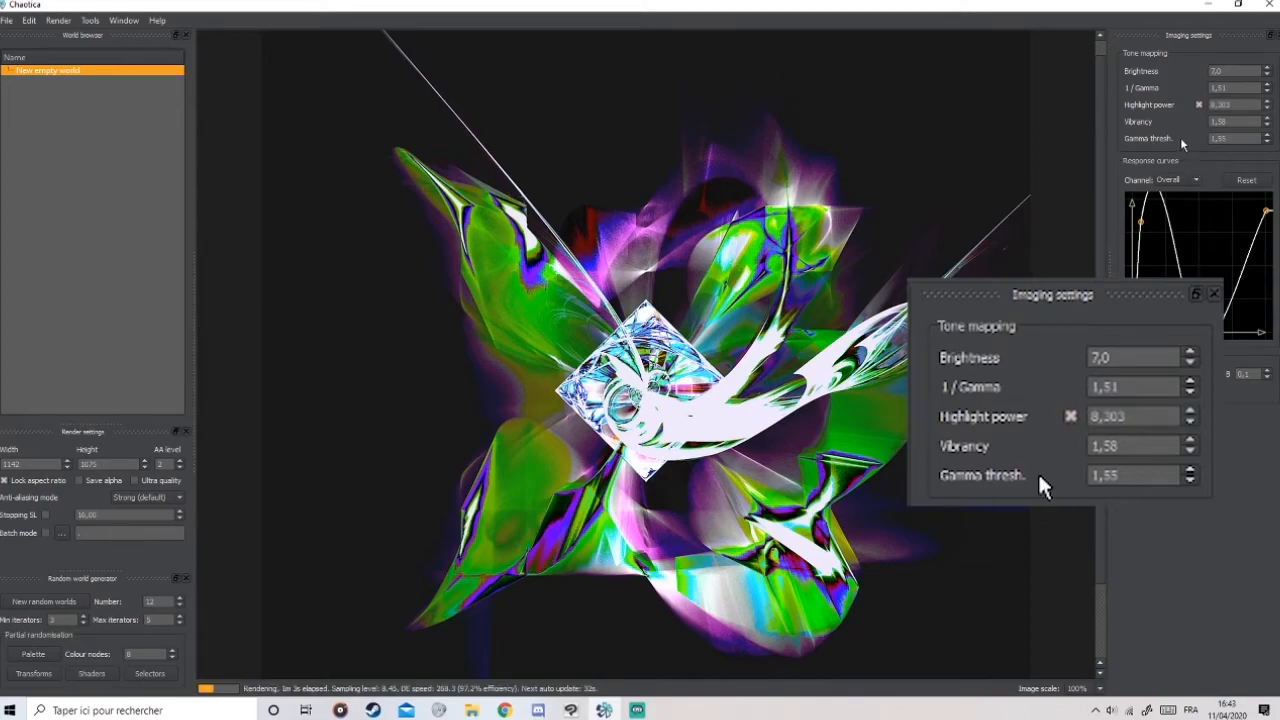
Try Vibrancy values of 1.79 and 1.69, and set it to 1.49.
click(1267, 119)
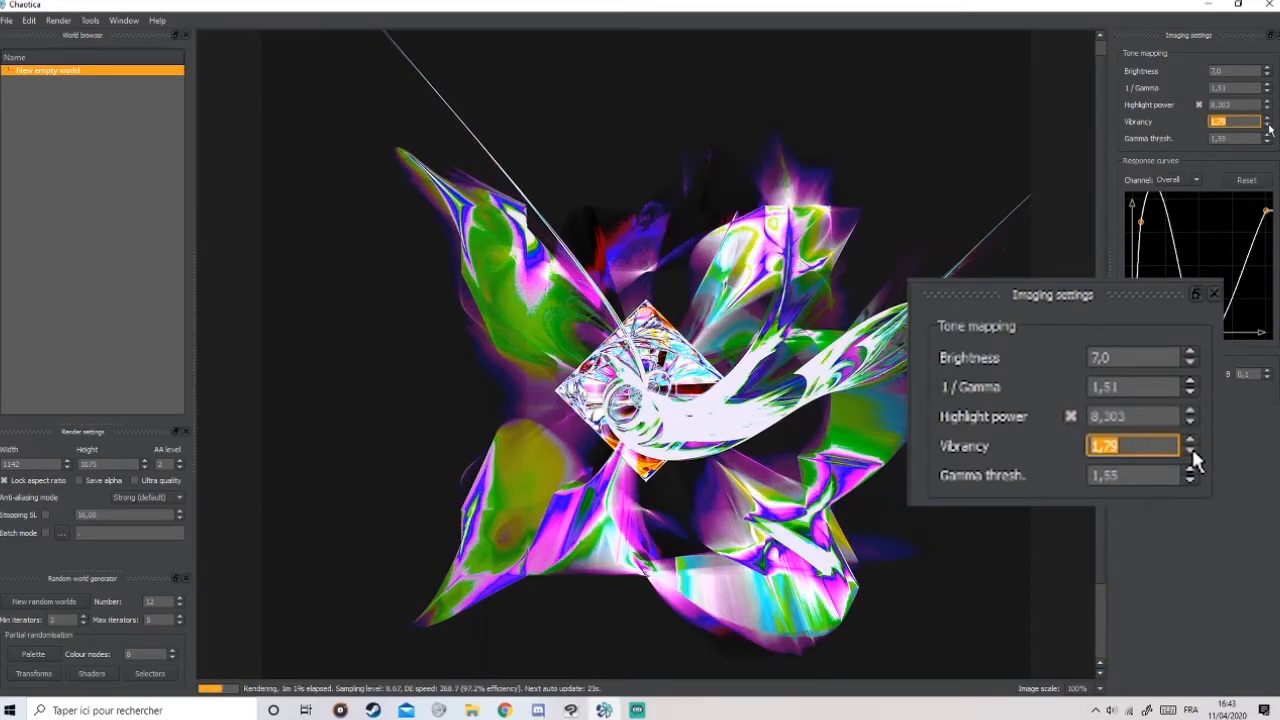
click(1191, 452)
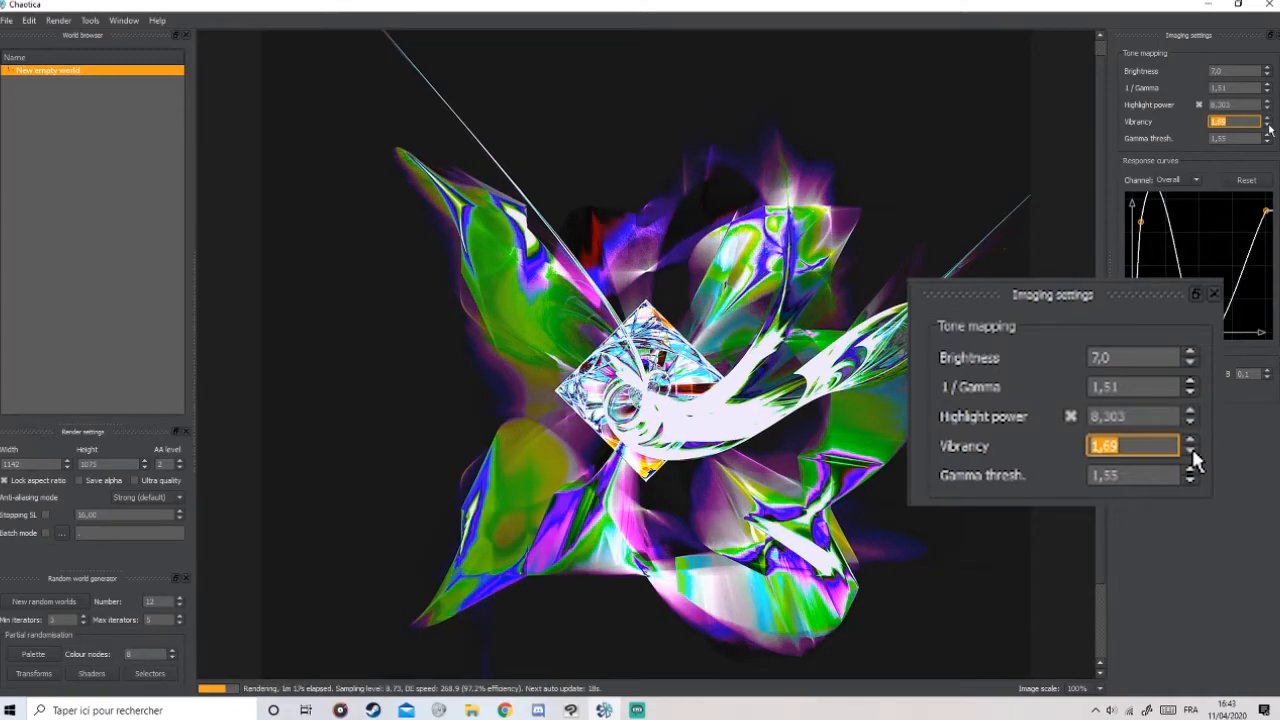
click(1265, 125)
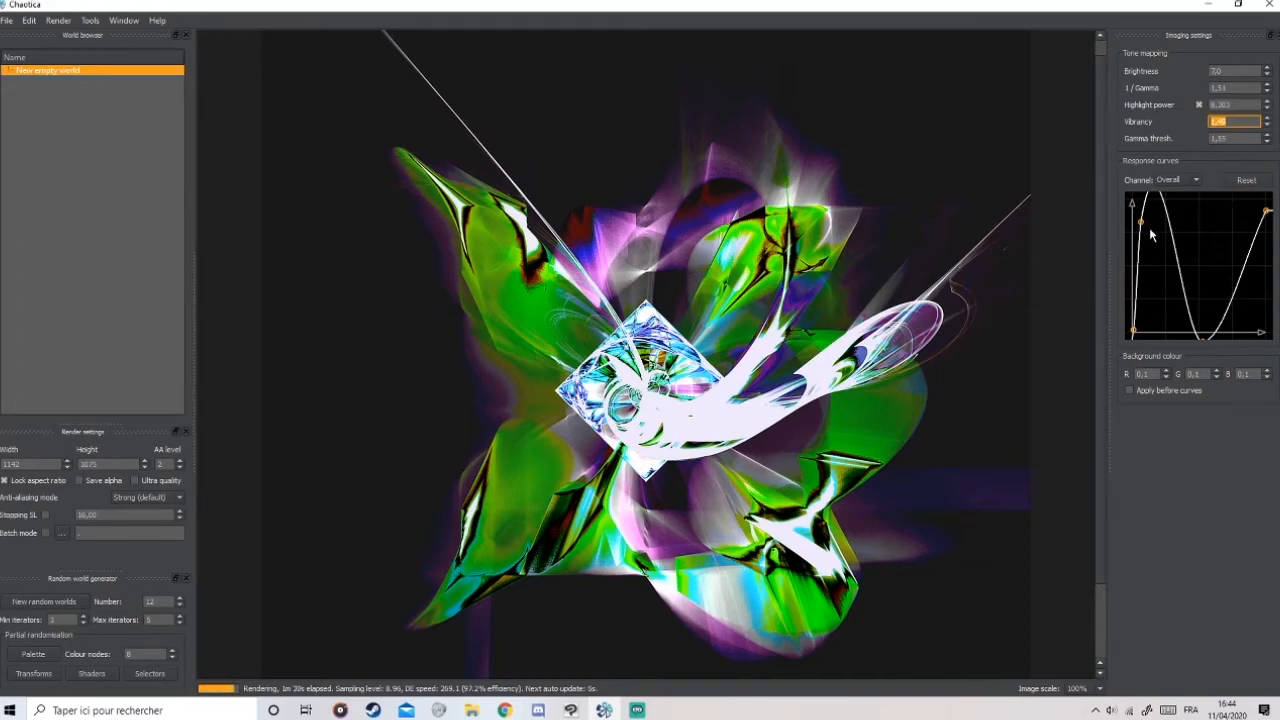
Reshape the Overall response curve by trying a lower first inner point, raising it again, and adding a second point down at the horizontal axis.
drag(1142, 221, 1153, 252)
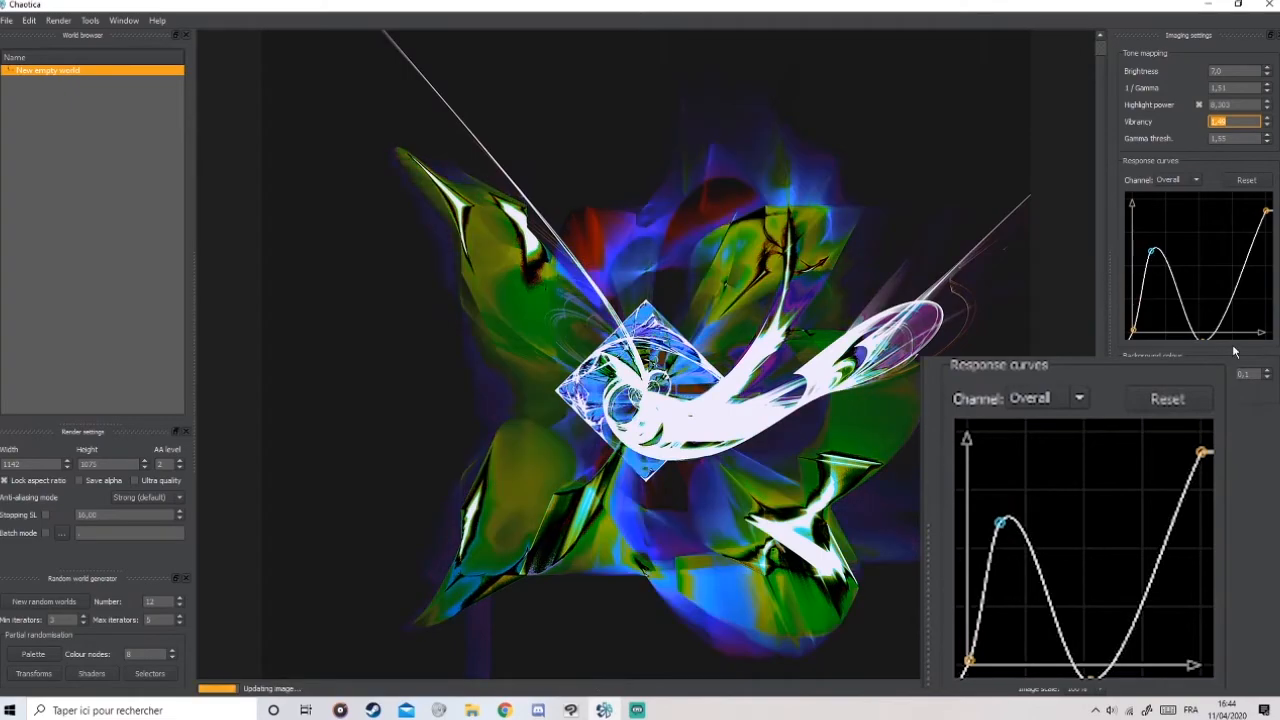
drag(1206, 345, 1240, 303)
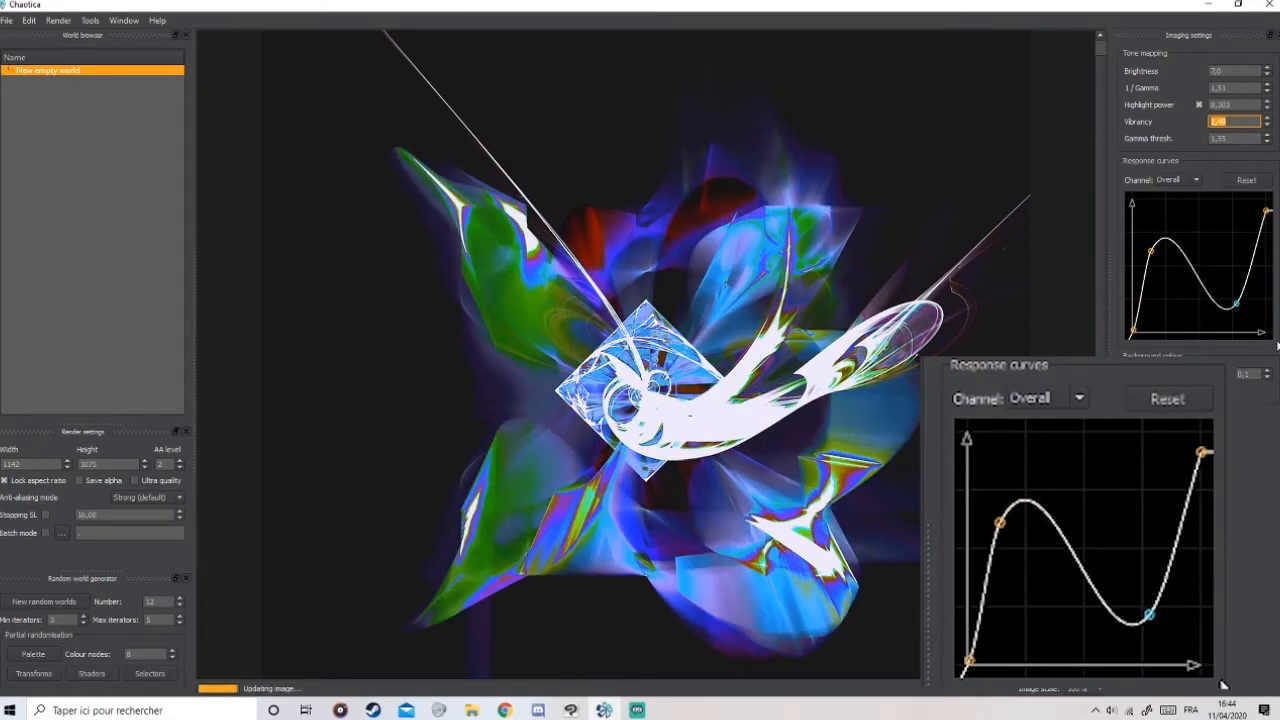
drag(1156, 256, 1142, 218)
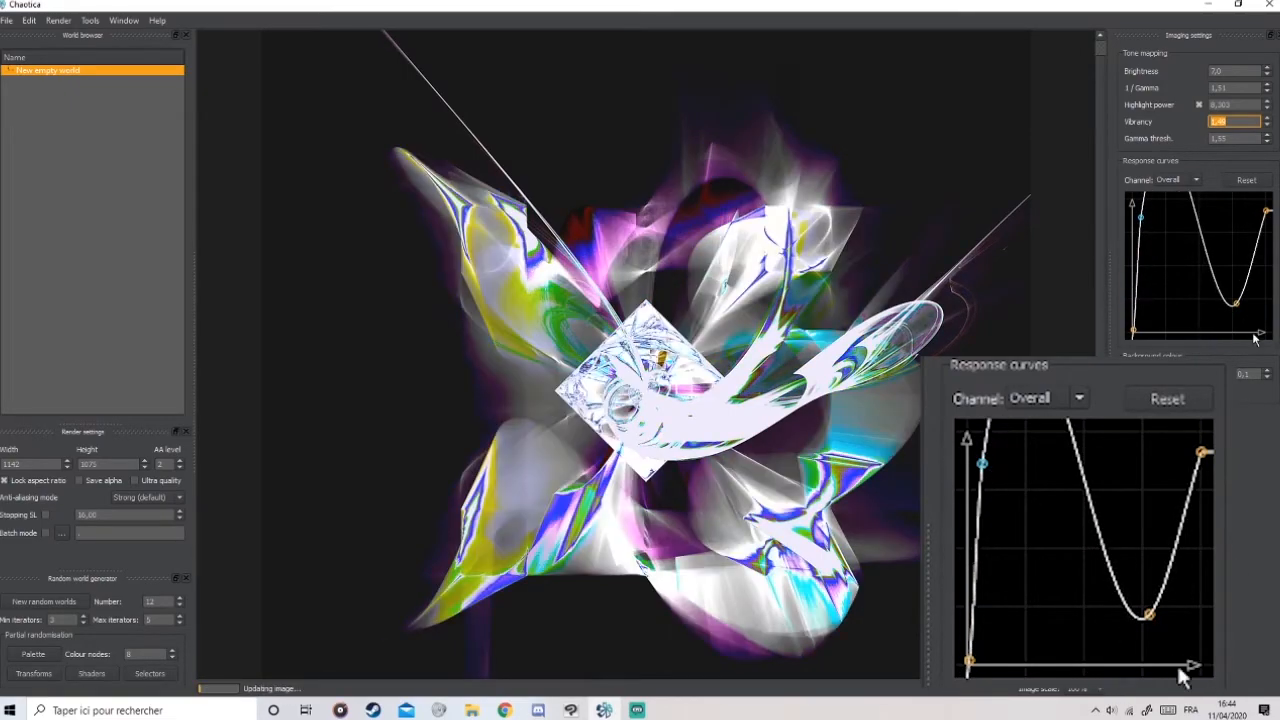
drag(1238, 308, 1219, 343)
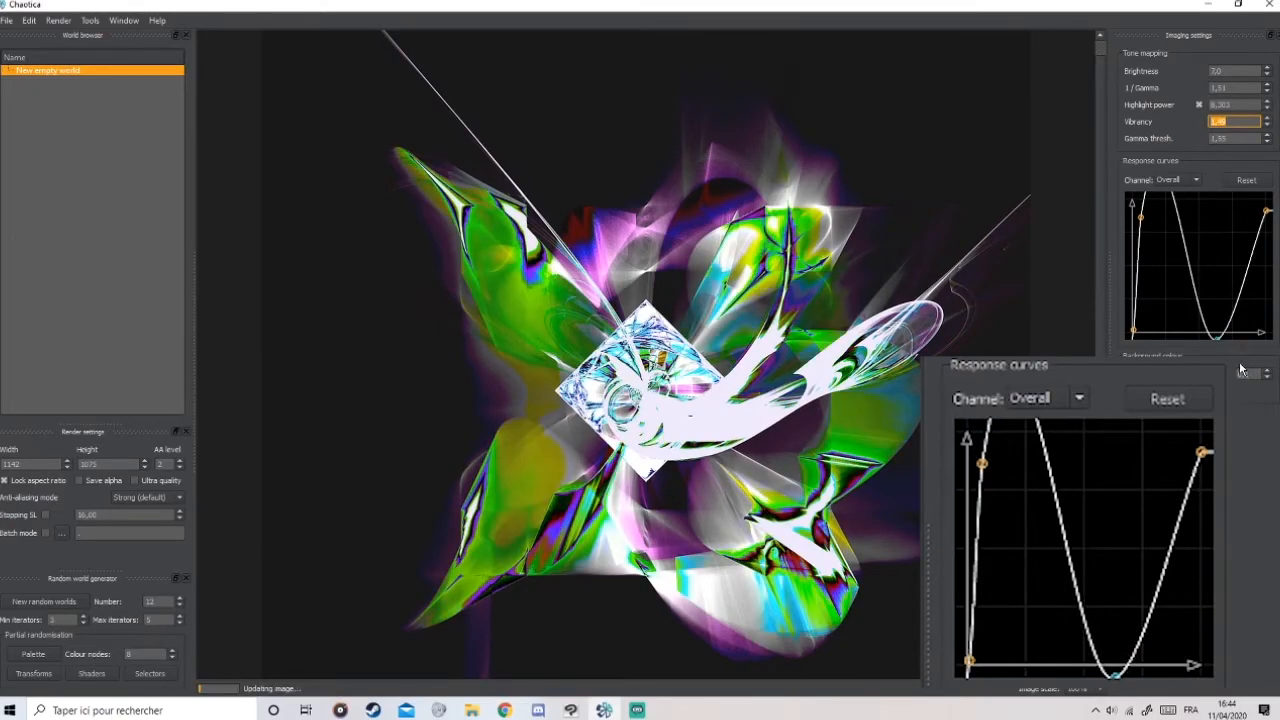
Show the Red channel's response curve and view which other channels are available.
click(1178, 188)
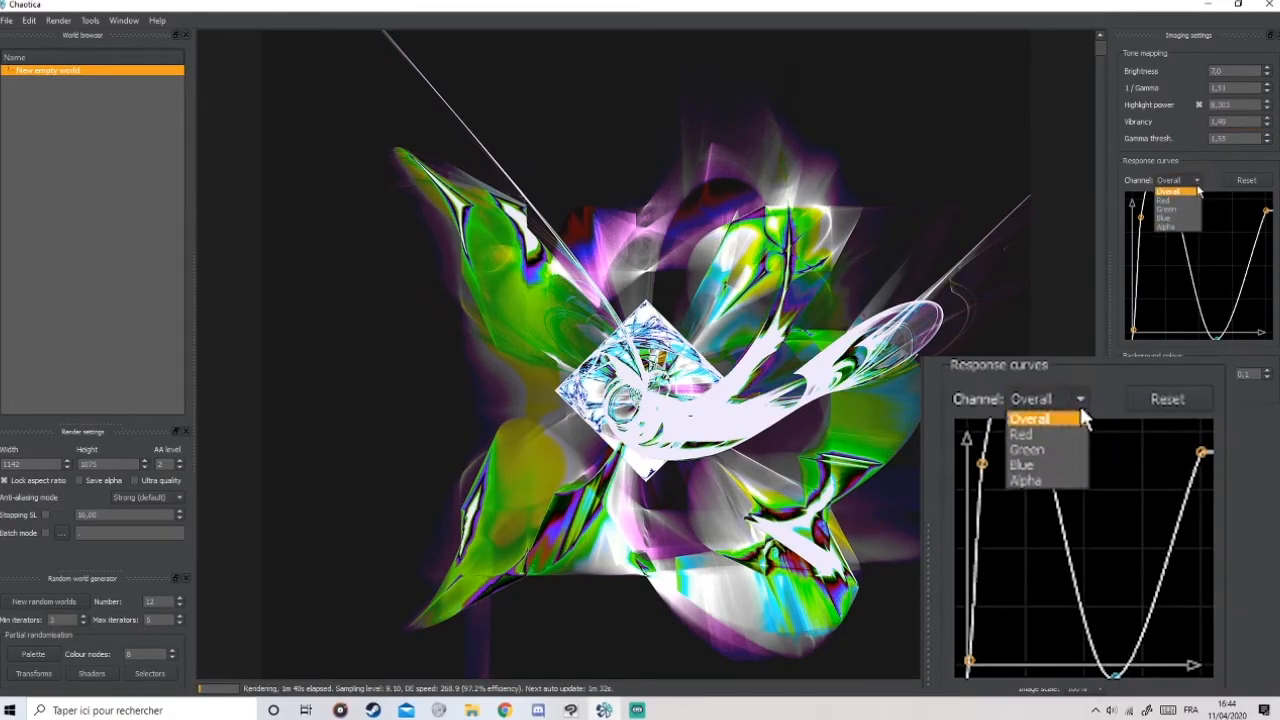
click(1176, 201)
click(1190, 178)
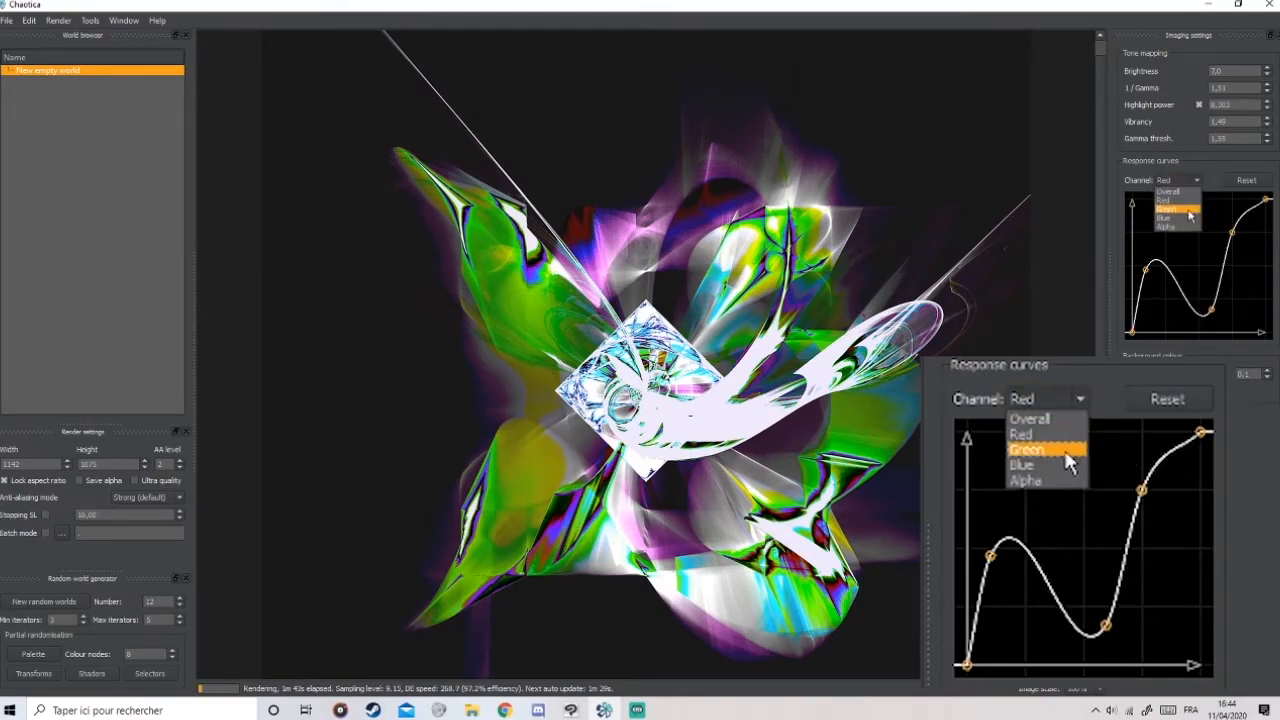
click(1186, 184)
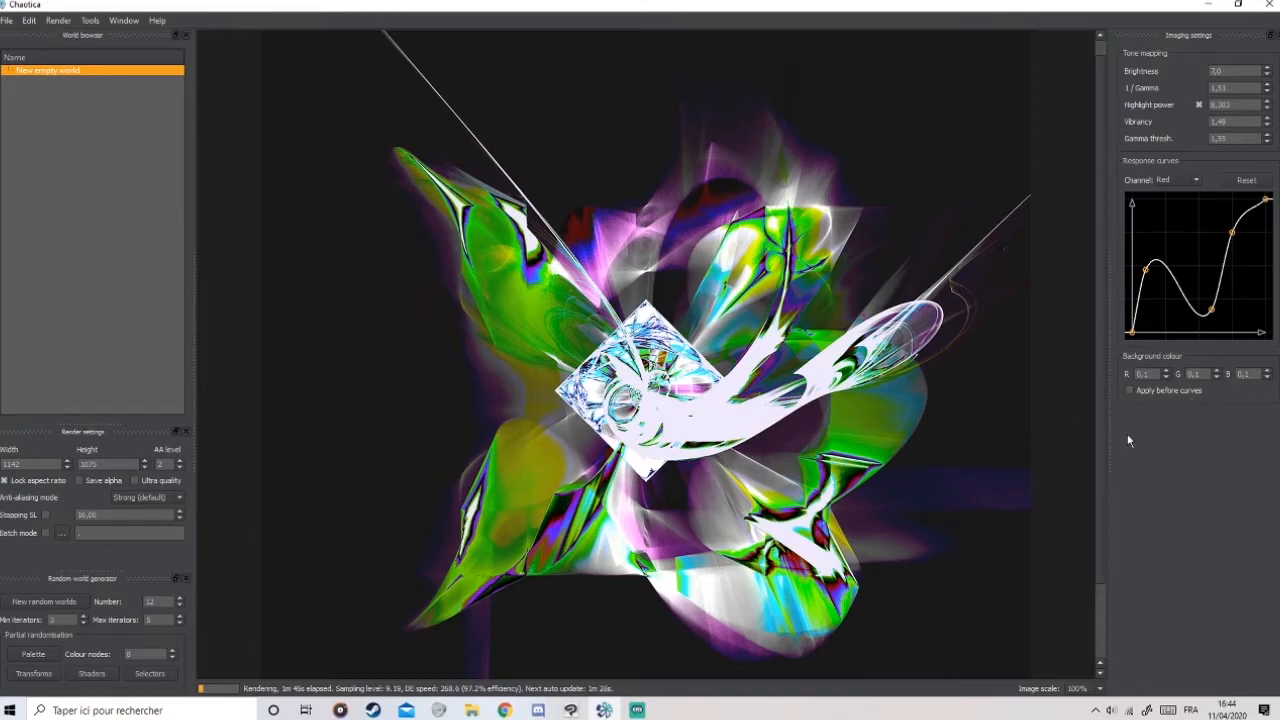
Try a background colour with R 0.35 and B 0.3.
click(1167, 372)
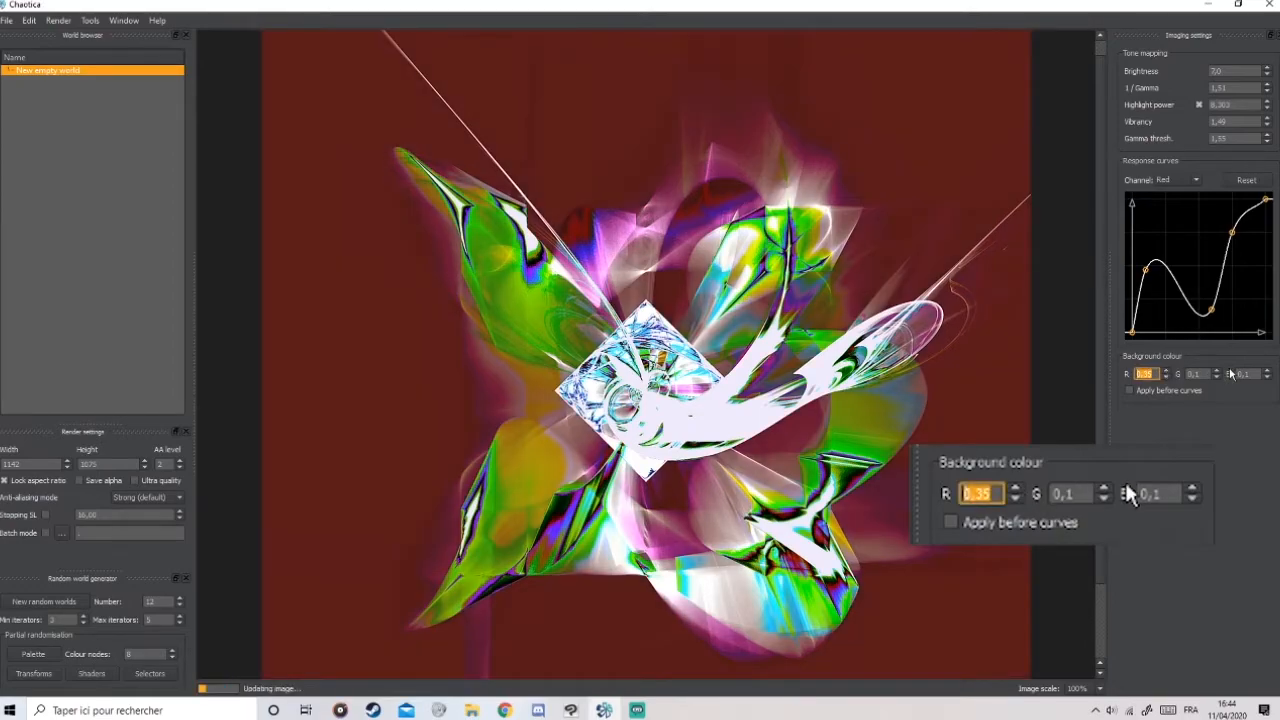
click(1267, 371)
click(1267, 371)
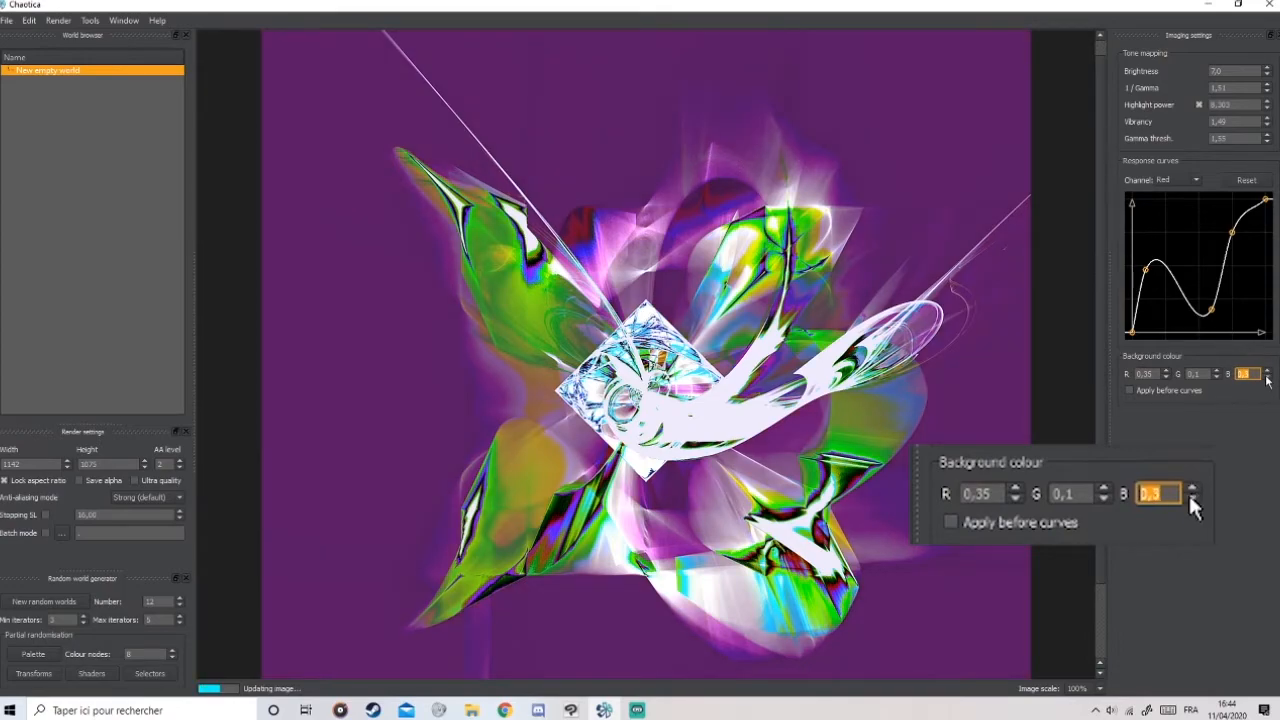
Set both the R and B components of the background colour to 0.2.
click(1165, 371)
click(1167, 378)
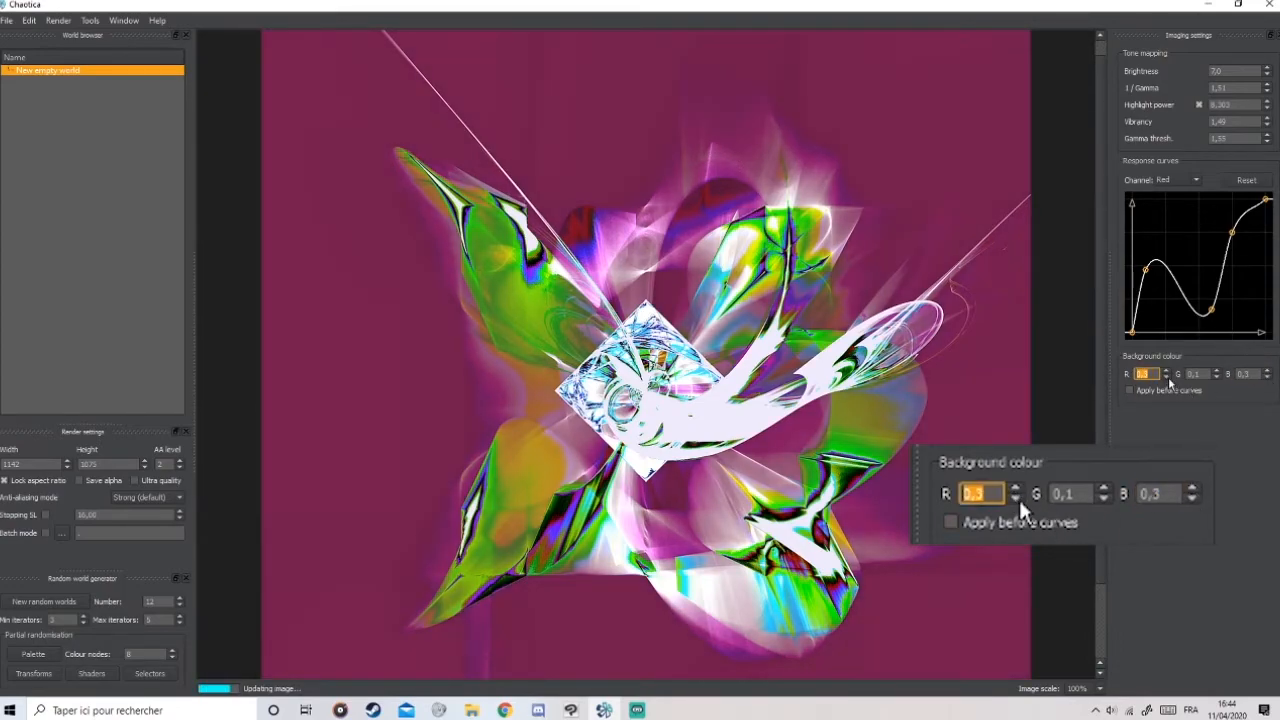
click(1168, 379)
click(1156, 373)
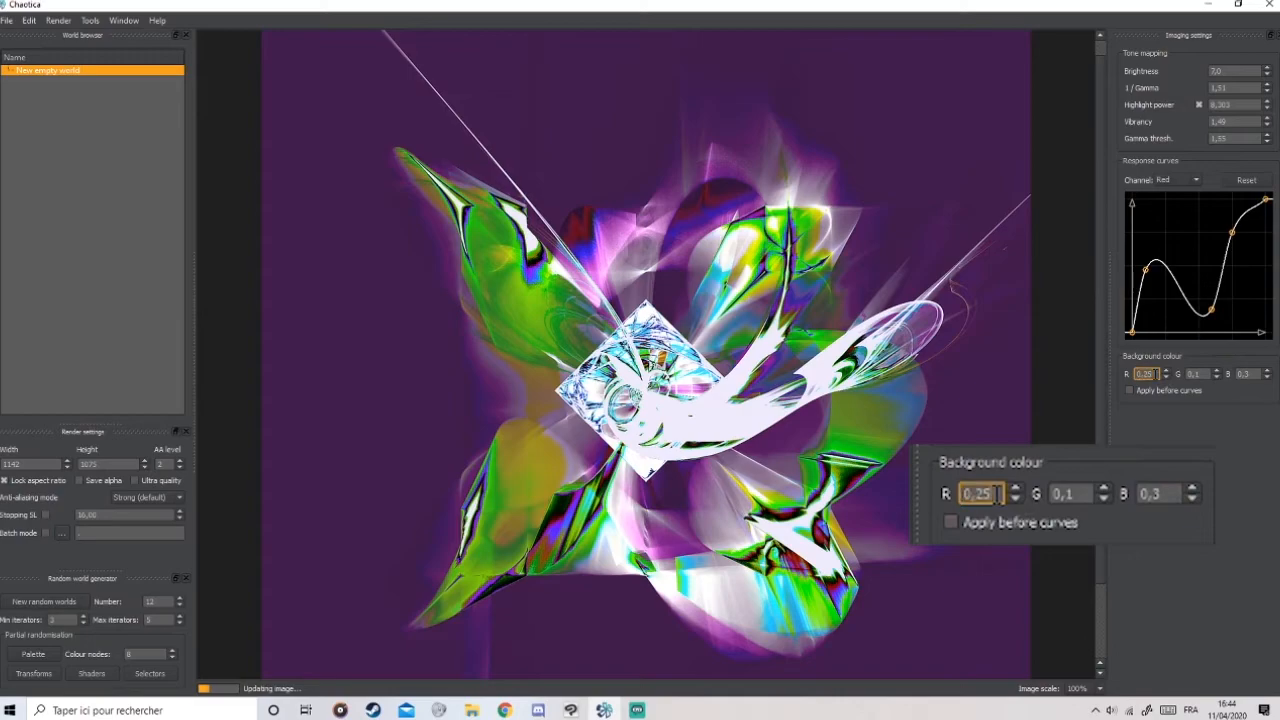
key(BackSpace)
key(Return)
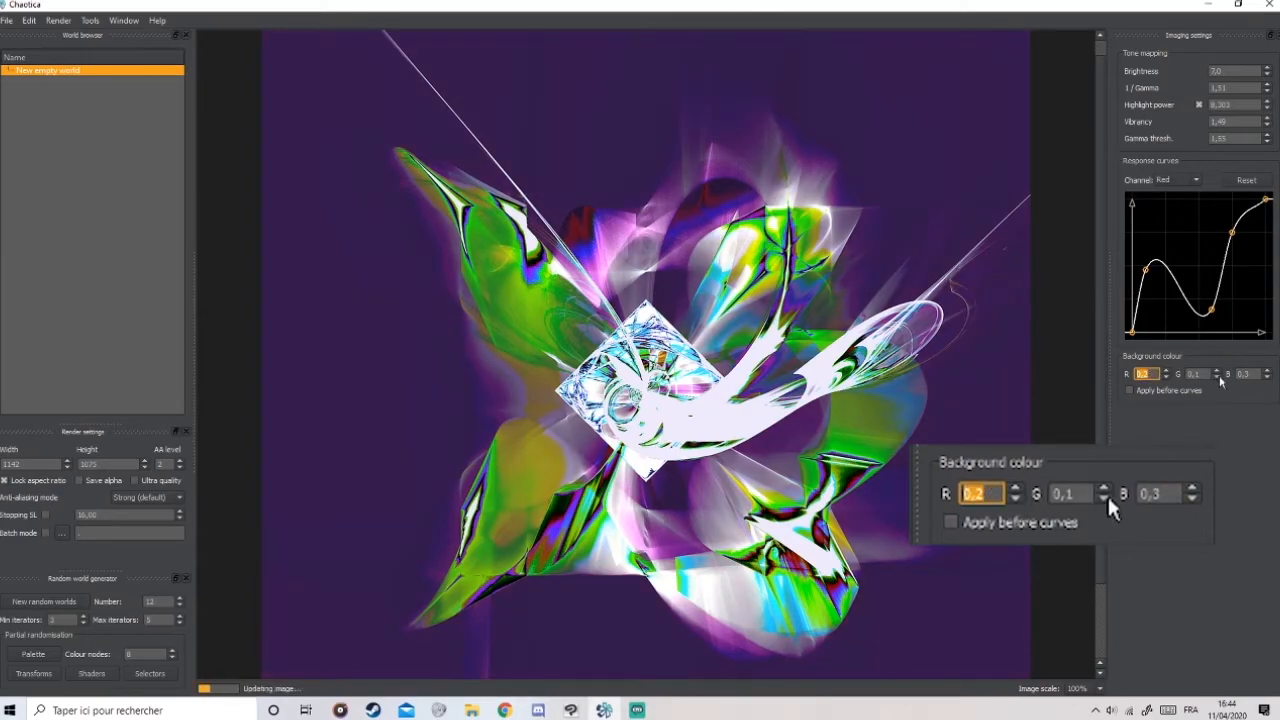
click(1256, 375)
key(BackSpace)
text(2)
key(Return)
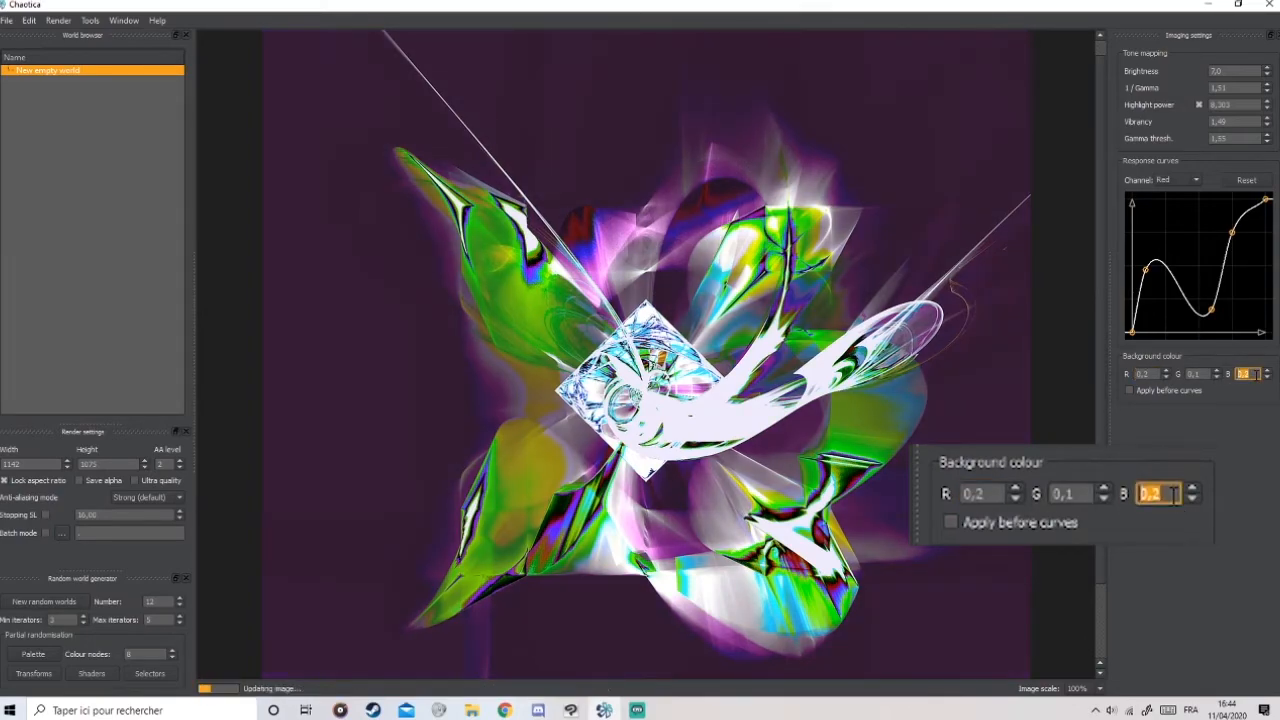
Set the background colour's G component to -0.7 and its R component to 0.1.
click(1215, 371)
click(1216, 376)
click(1216, 376)
click(1216, 376)
click(1216, 376)
click(1216, 376)
click(1216, 376)
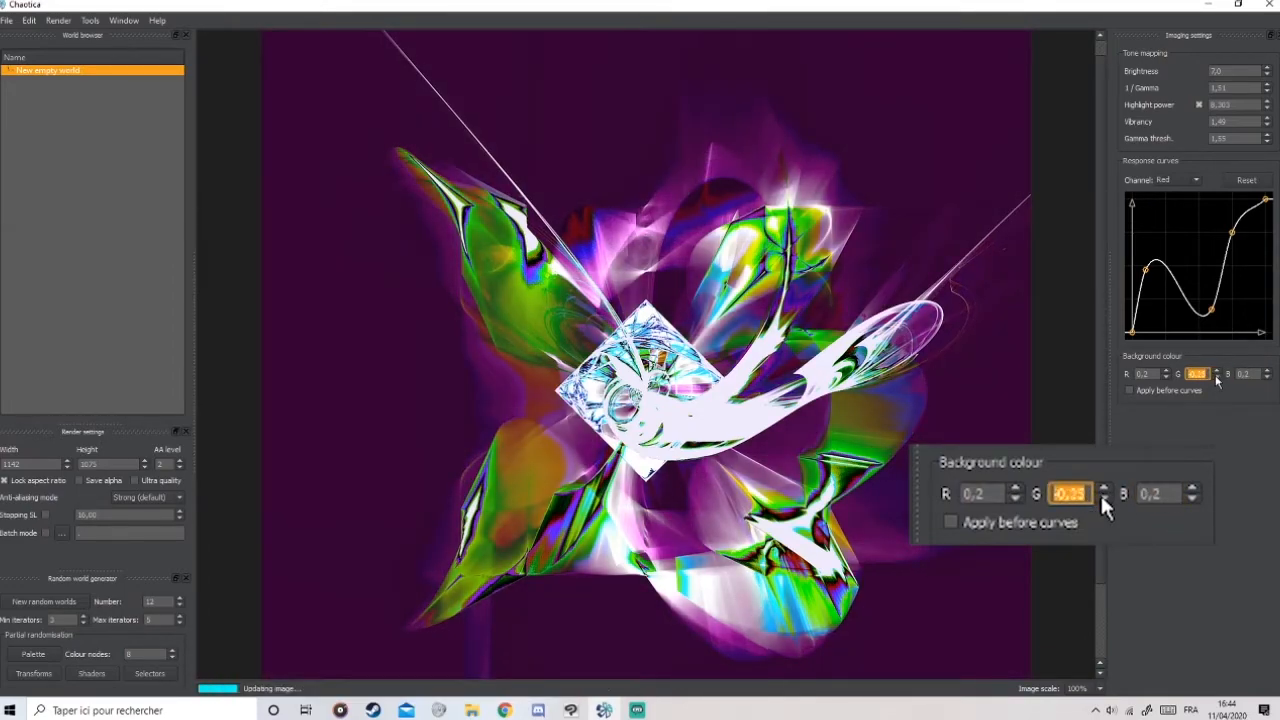
click(1216, 376)
click(1216, 376)
click(1216, 376)
click(1216, 377)
click(1166, 377)
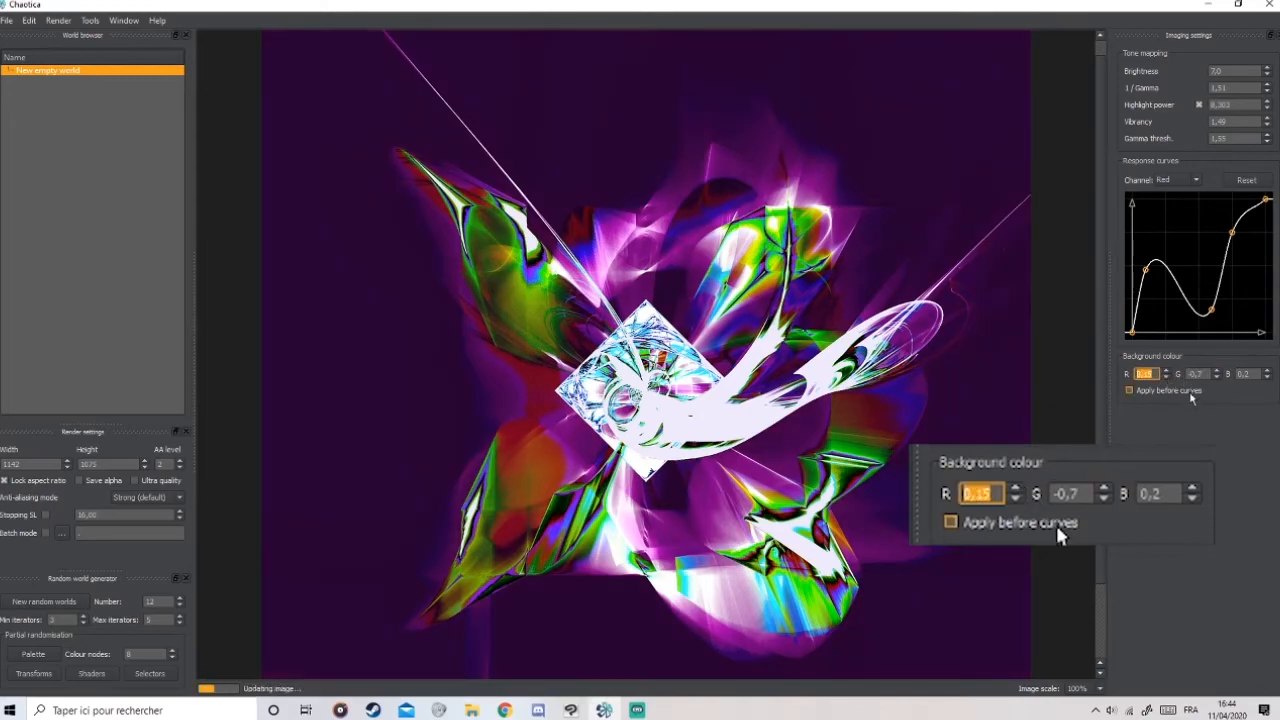
click(1166, 377)
click(1073, 362)
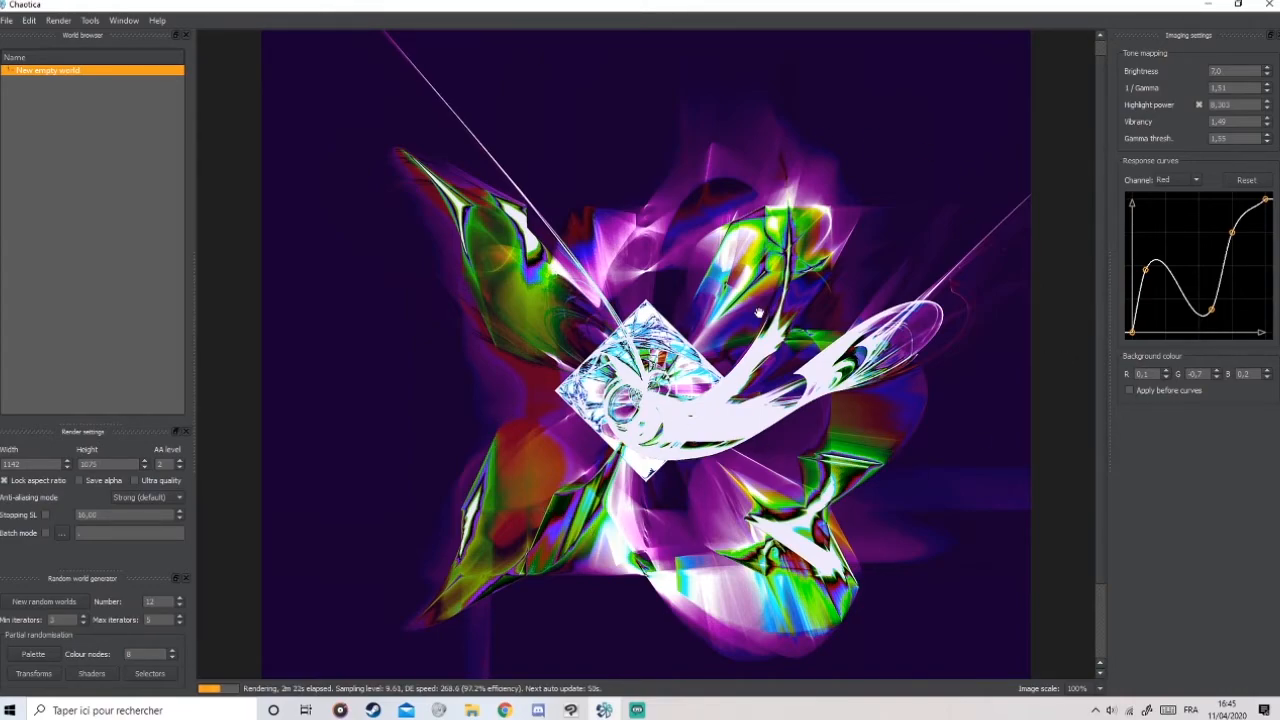
Save the rendered image as the PNG file New empty world in the Images folder.
click(7, 21)
click(7, 21)
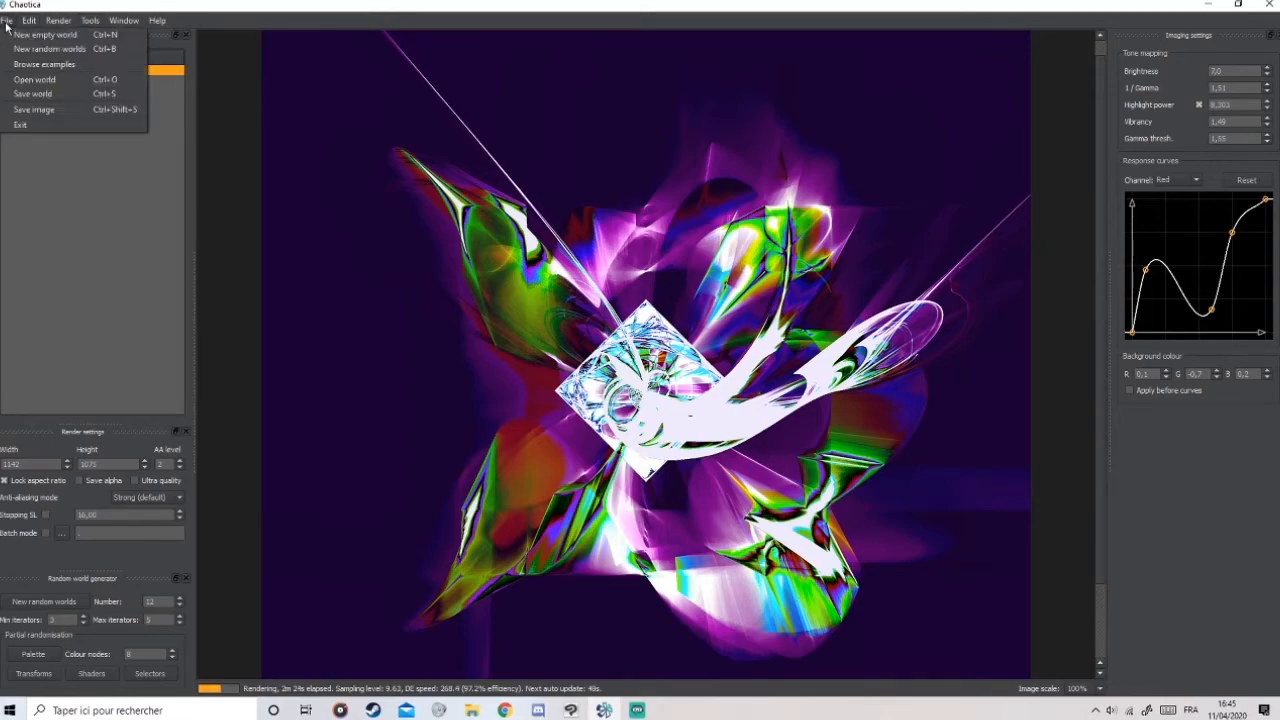
click(22, 117)
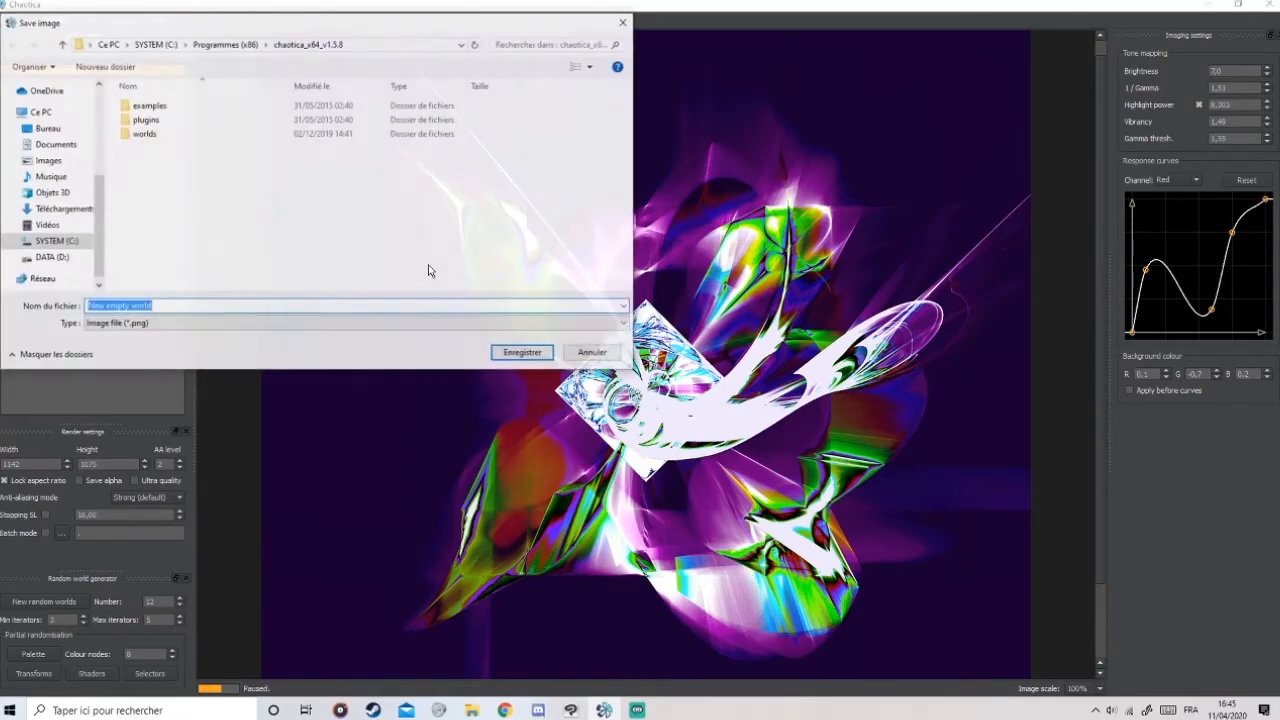
click(58, 160)
click(521, 351)
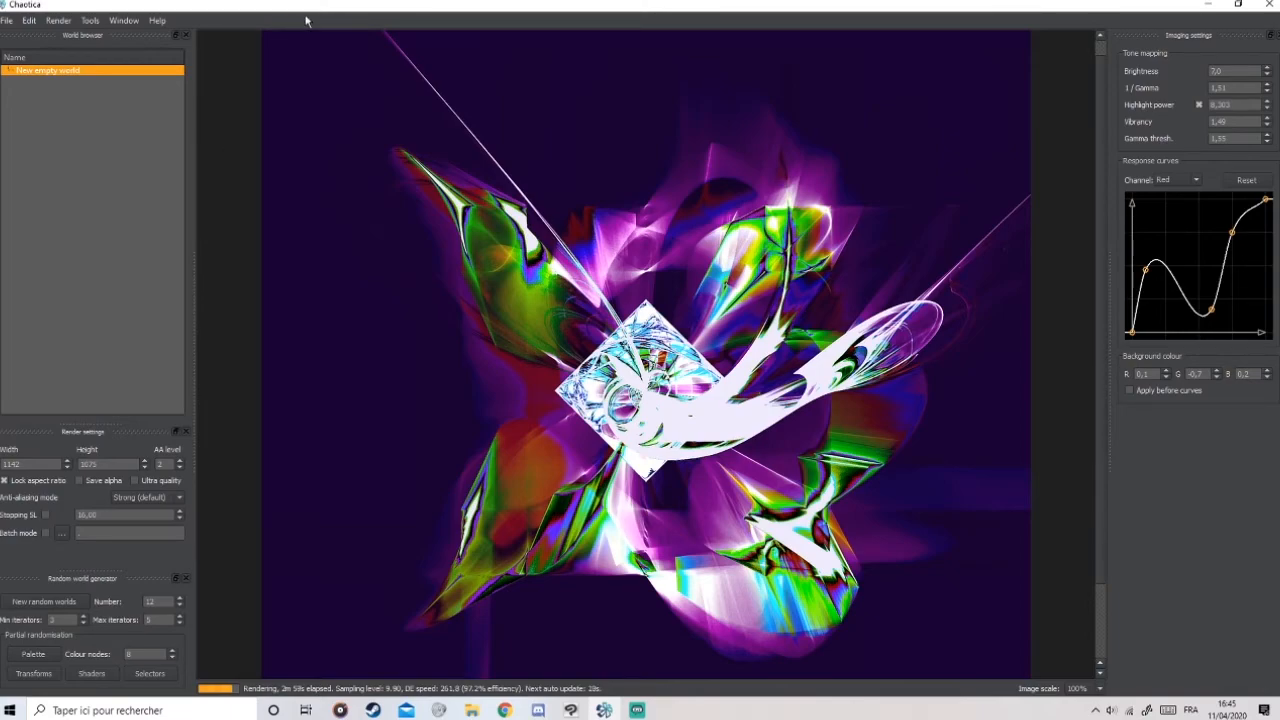
Open the Animation Editor to view its animation settings and timeline, and close it again.
click(90, 21)
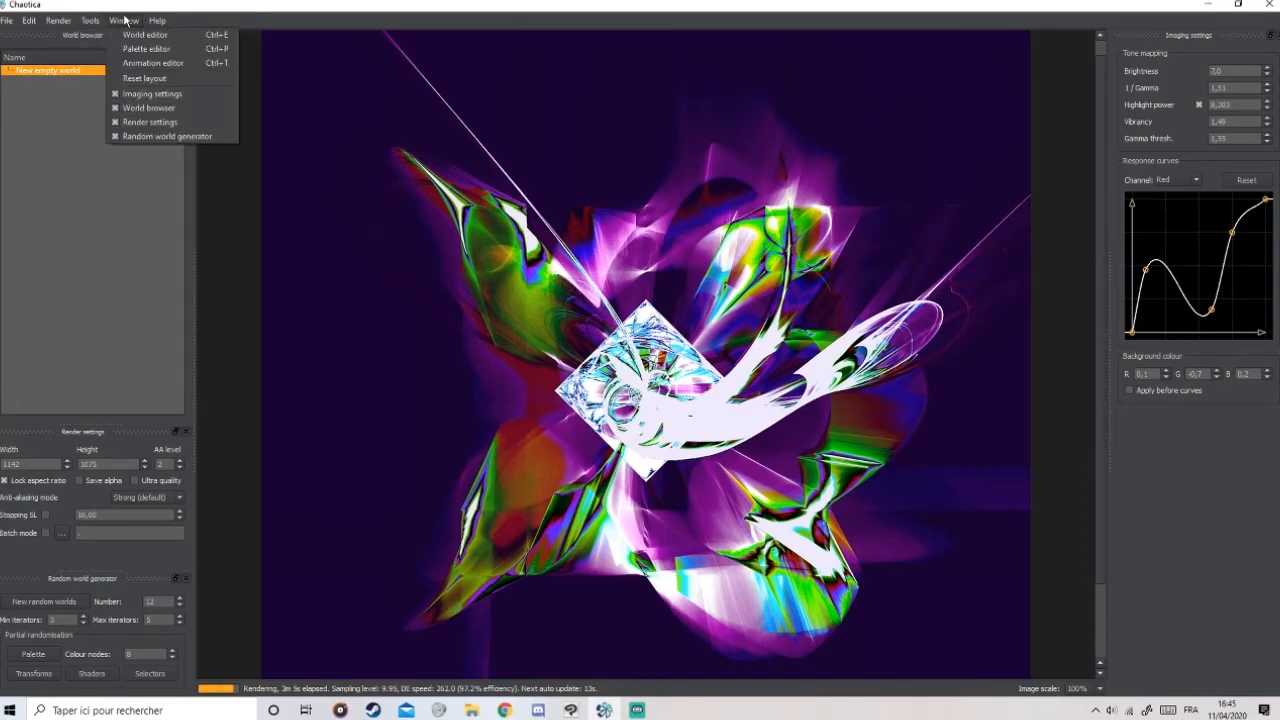
click(140, 37)
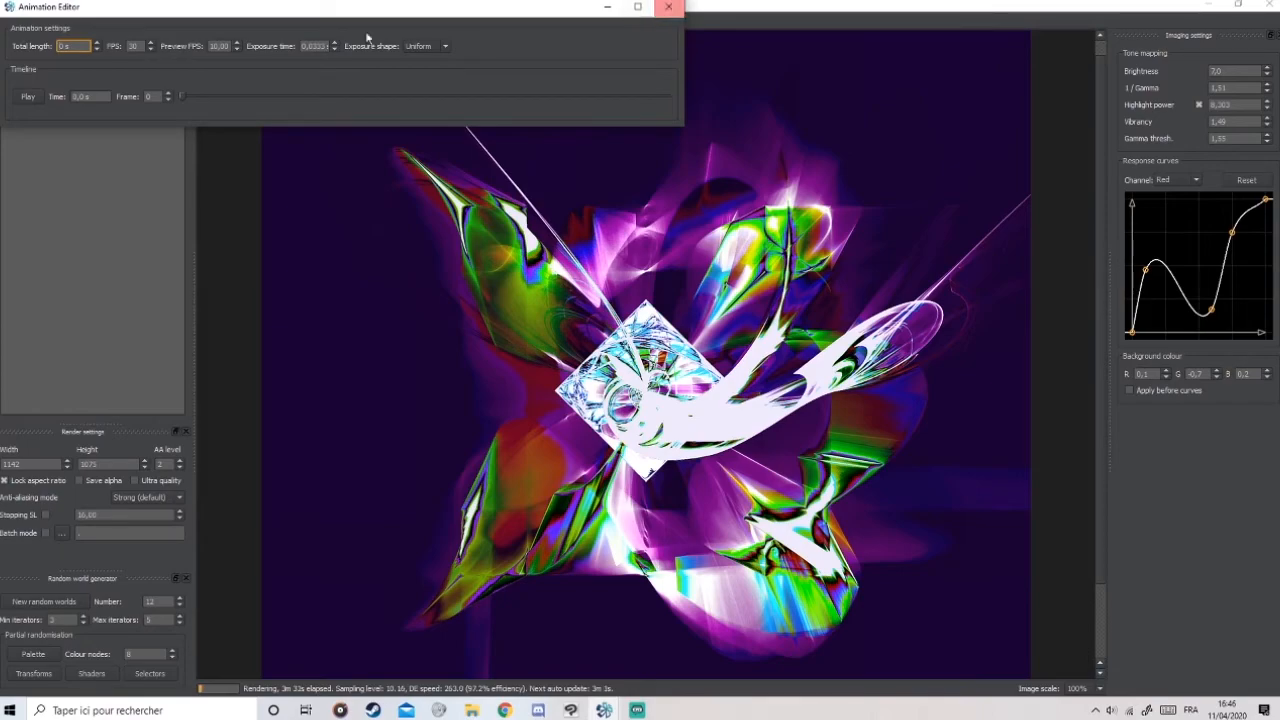
click(668, 6)
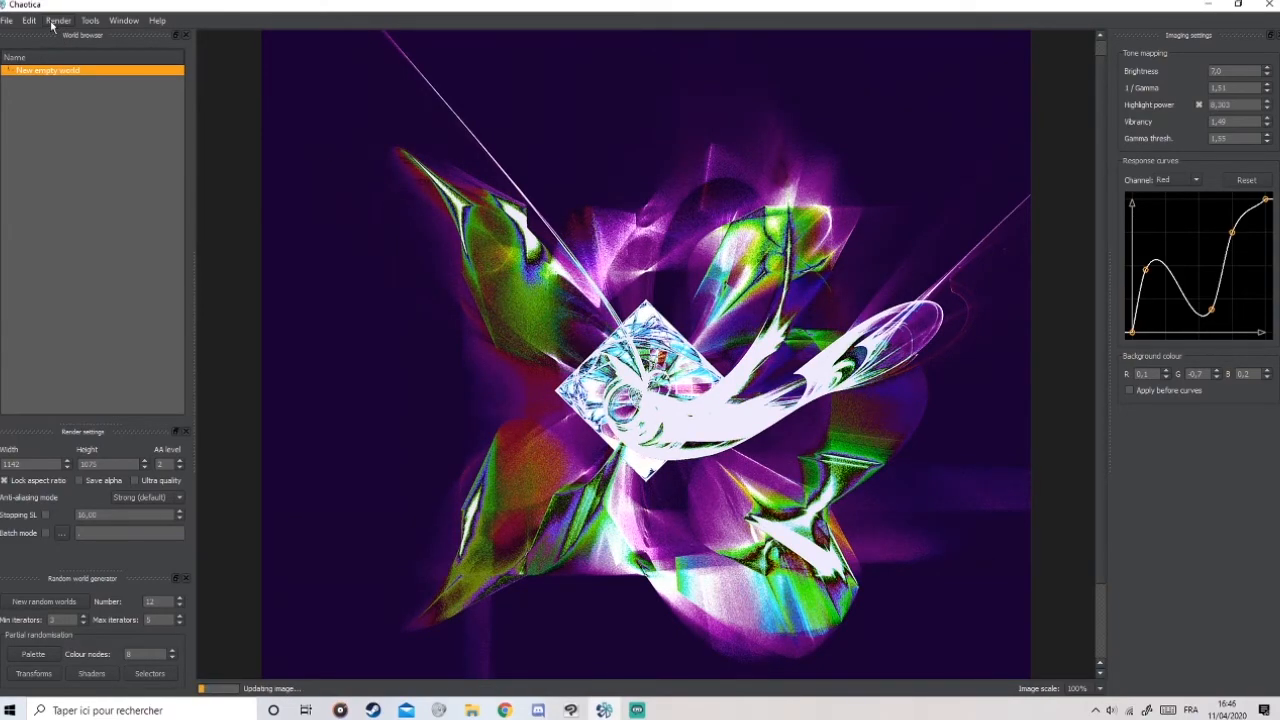
In the World editor, rotate the Y axis of Iterator 2's Pre affine to about 106.6 degrees, and close the editor.
click(90, 21)
click(118, 34)
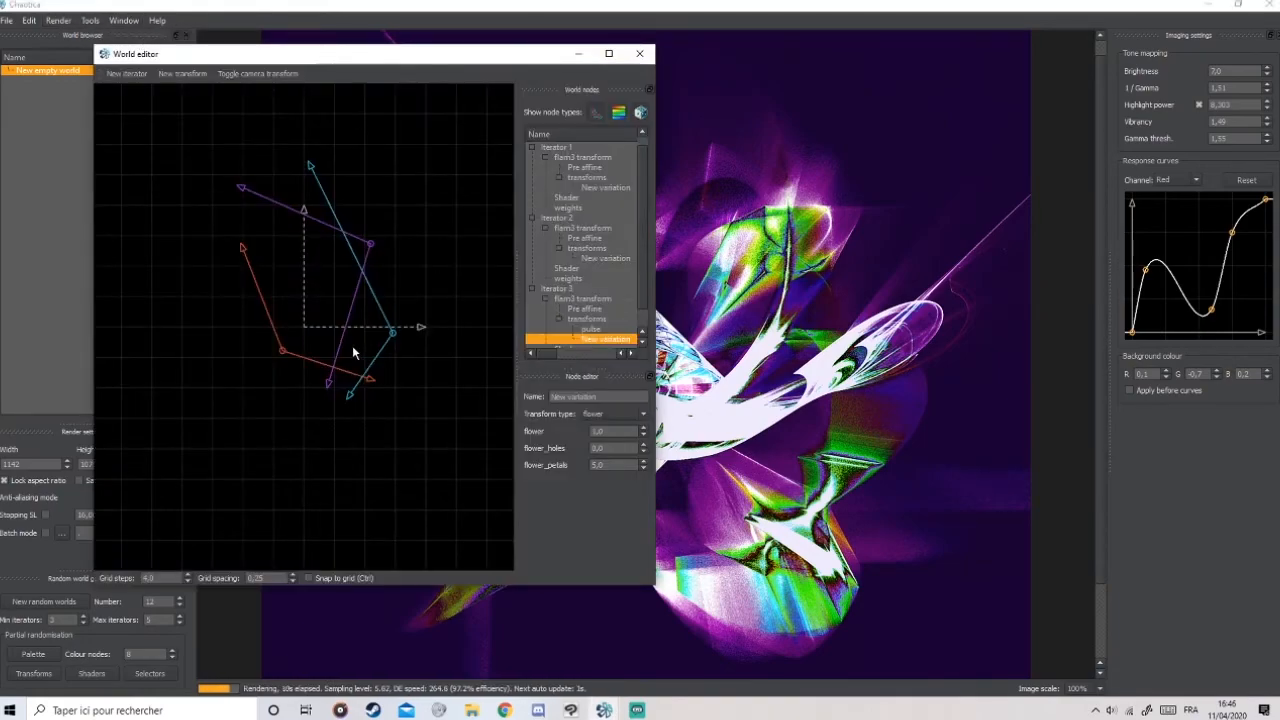
drag(398, 55, 269, 51)
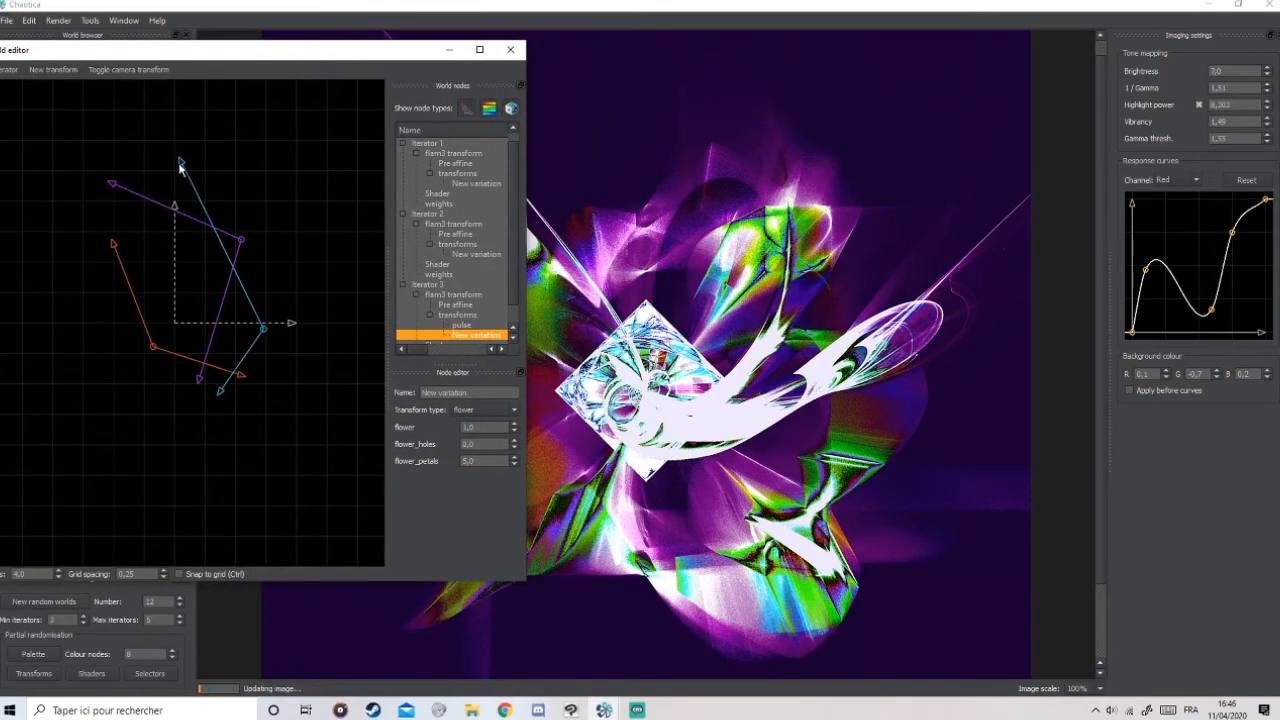
click(182, 166)
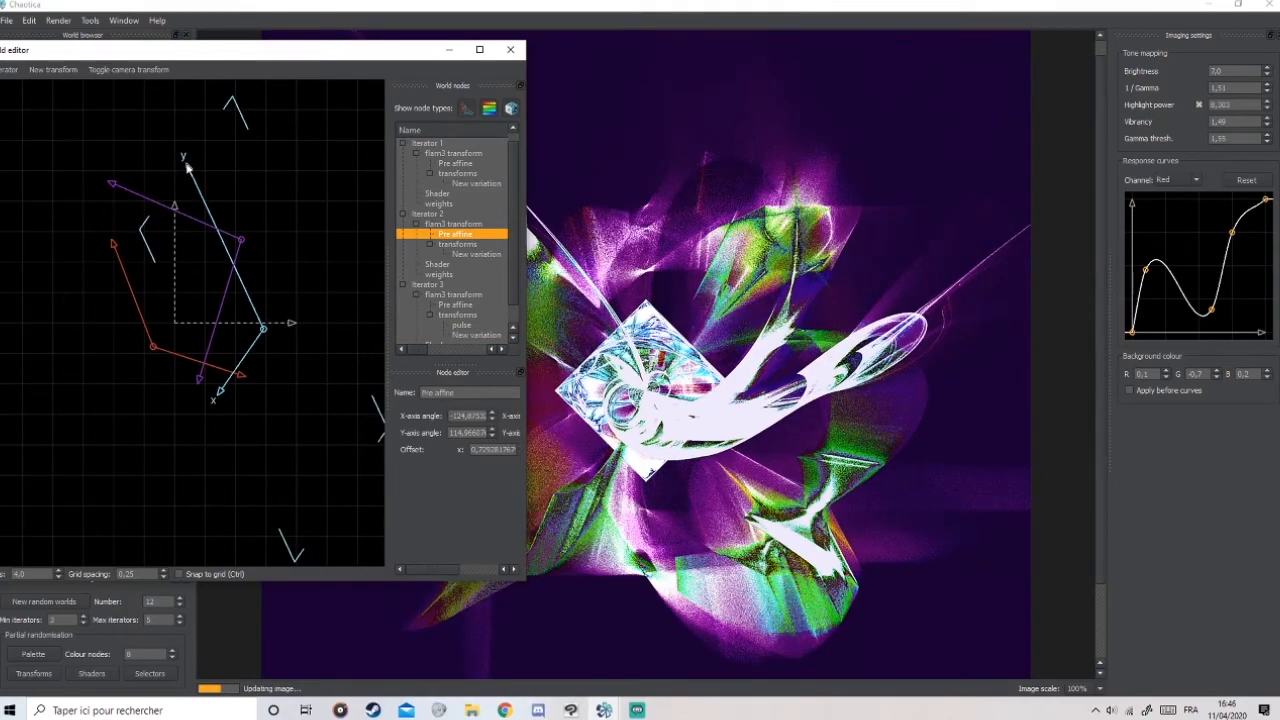
drag(186, 166, 206, 174)
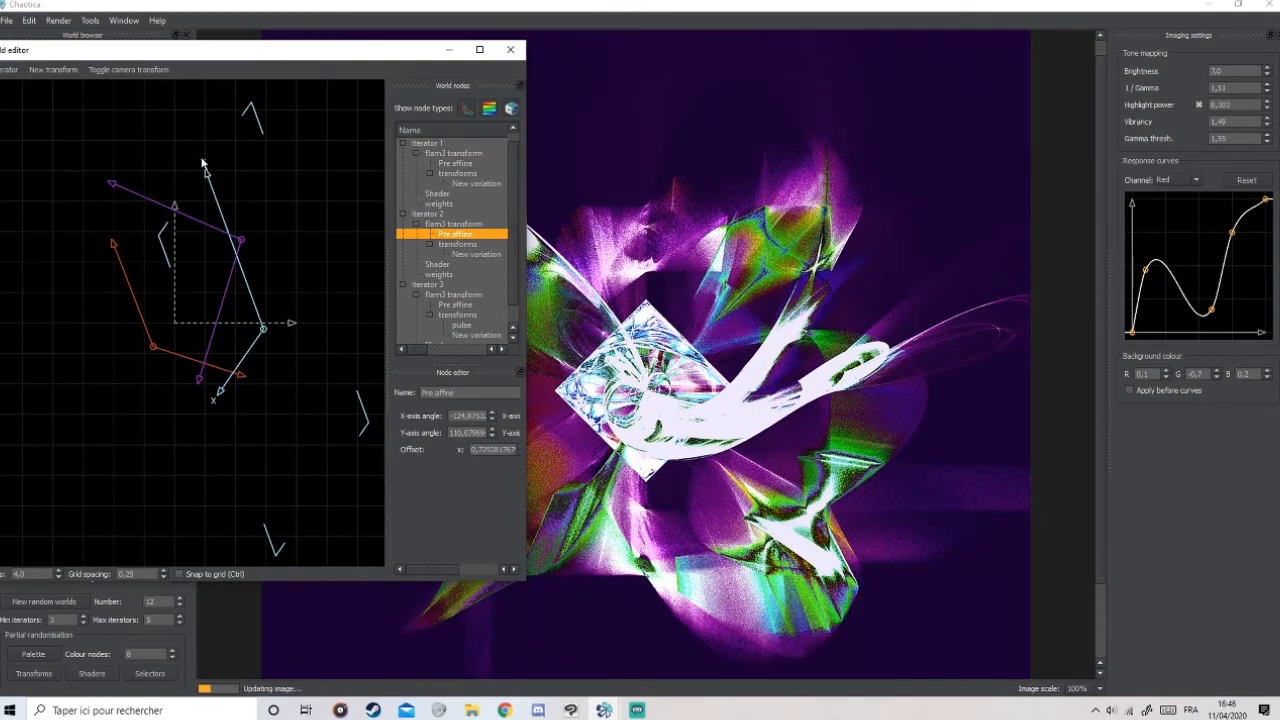
drag(203, 163, 218, 177)
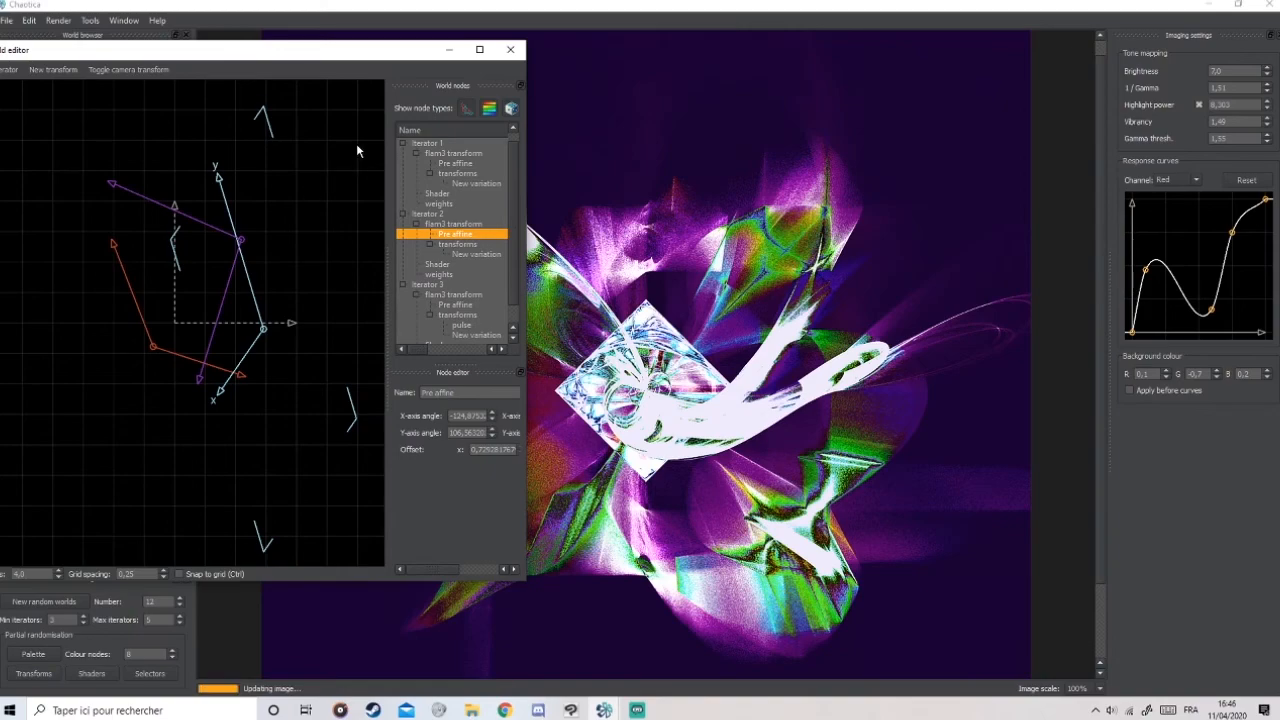
click(511, 50)
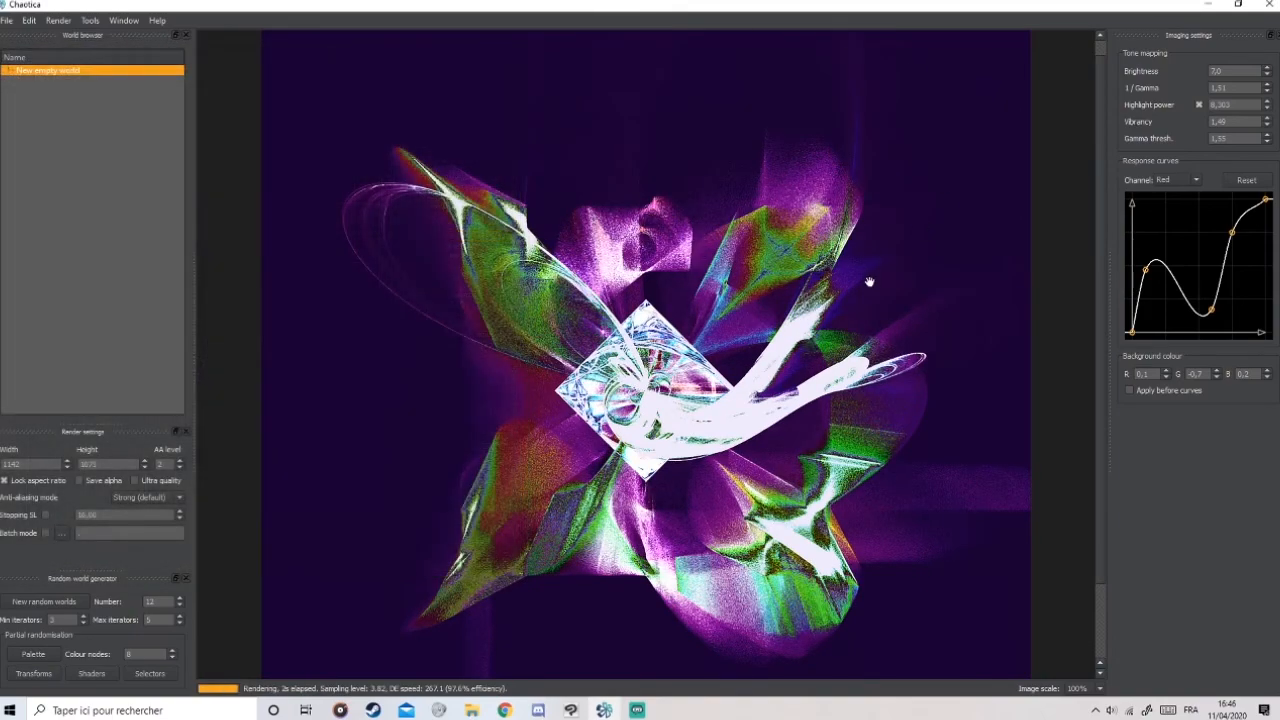